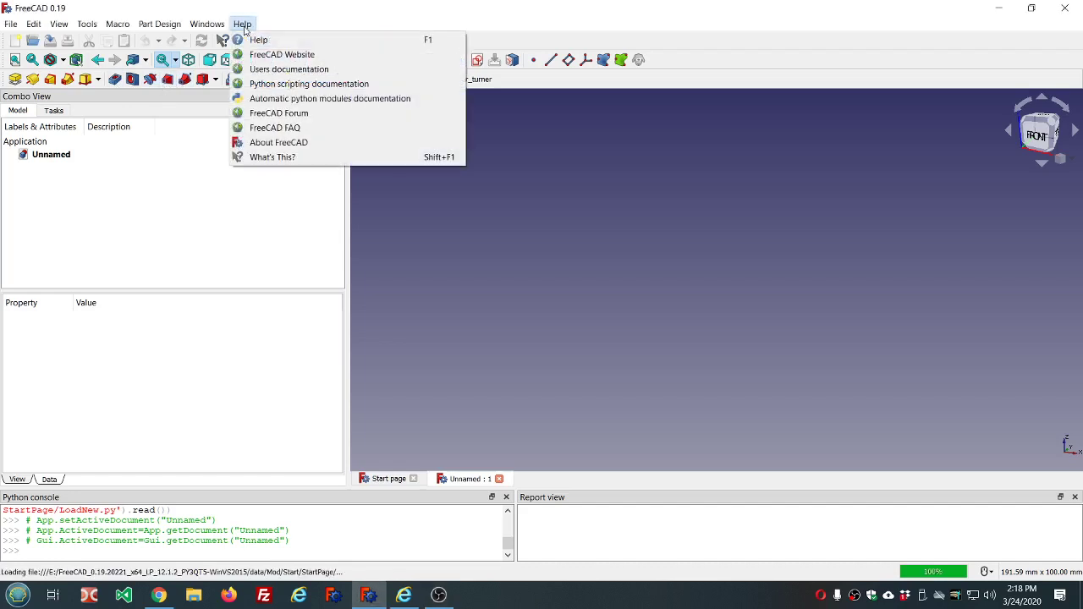
Show the About FreeCAD dialog with version 0.19, revision 20221.
click(242, 23)
click(264, 142)
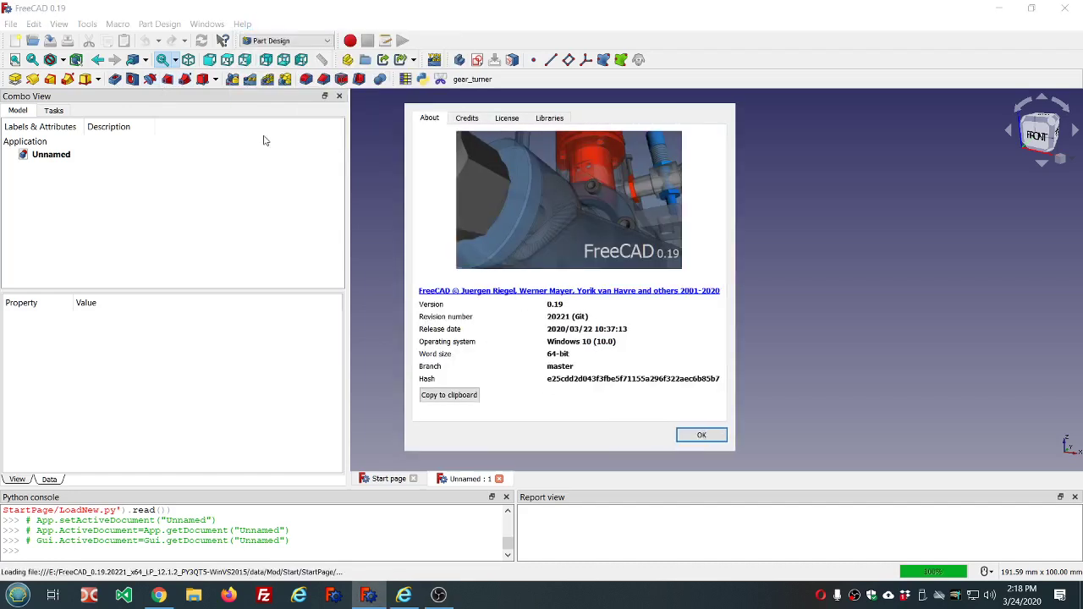
Dismiss the About FreeCAD dialog with OK.
click(695, 442)
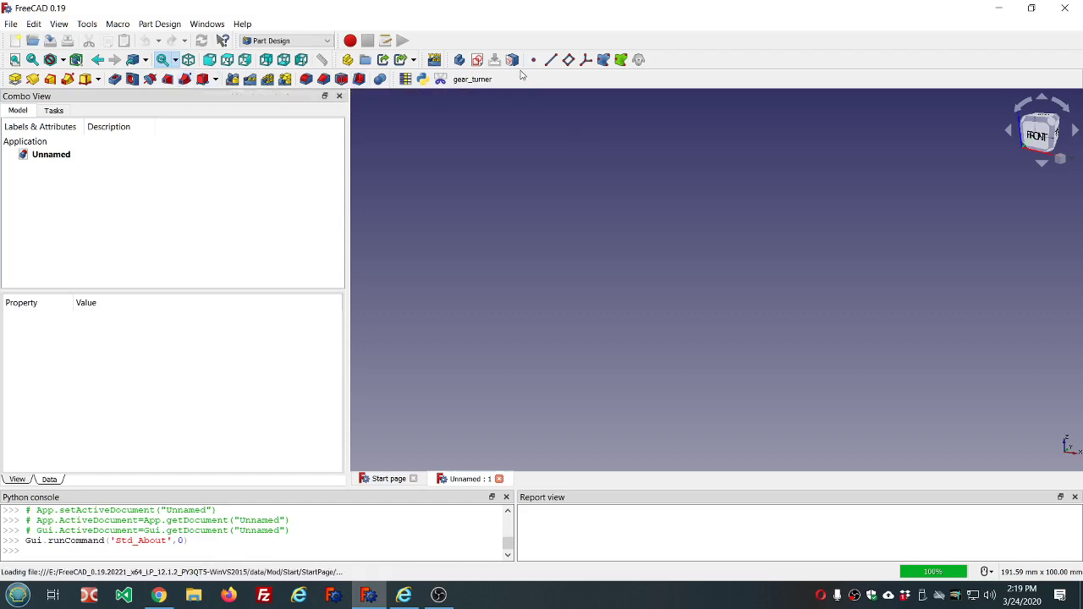
Sketch a regular hexagon centred on the XY plane origin.
click(477, 60)
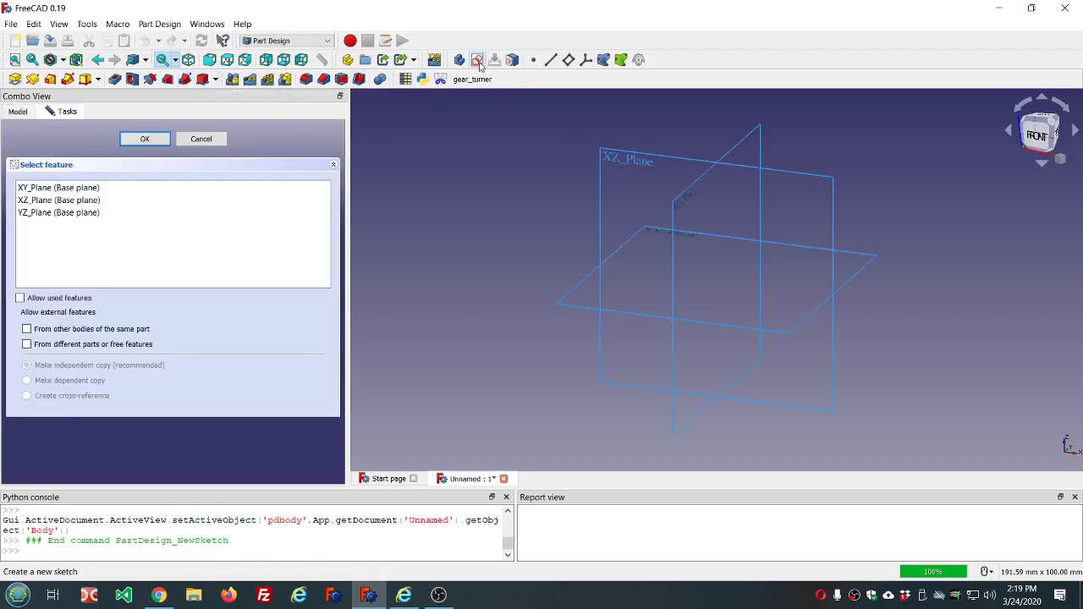
click(80, 188)
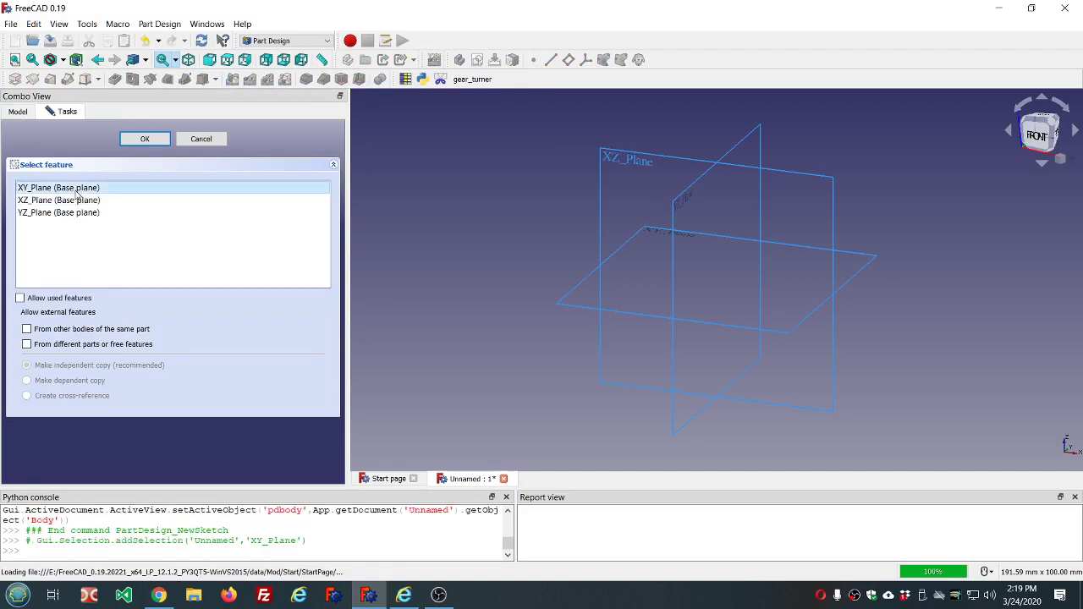
click(144, 139)
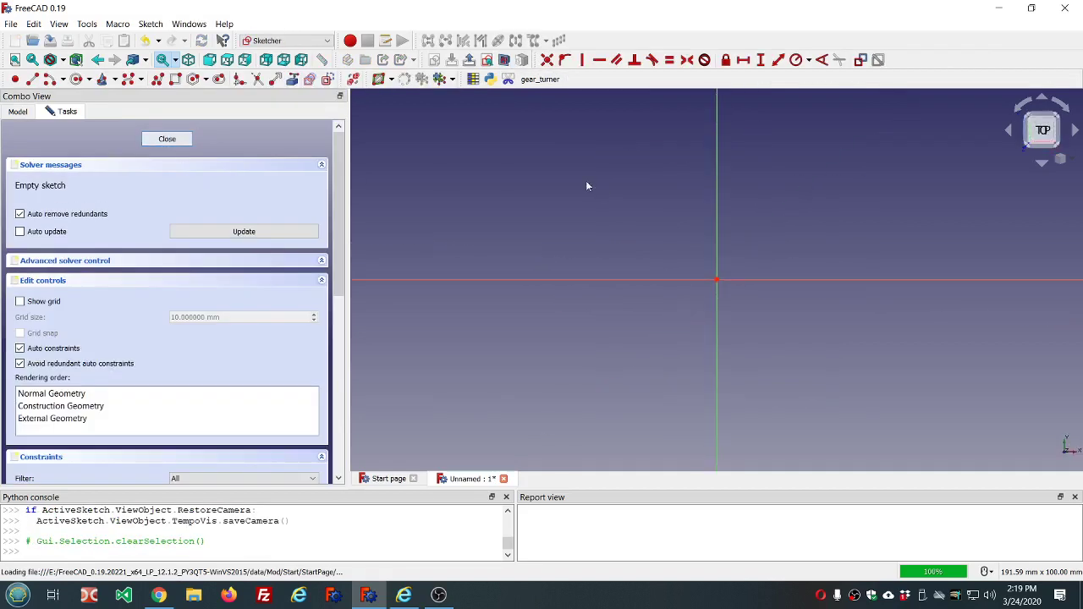
scroll(723, 165, up, 2)
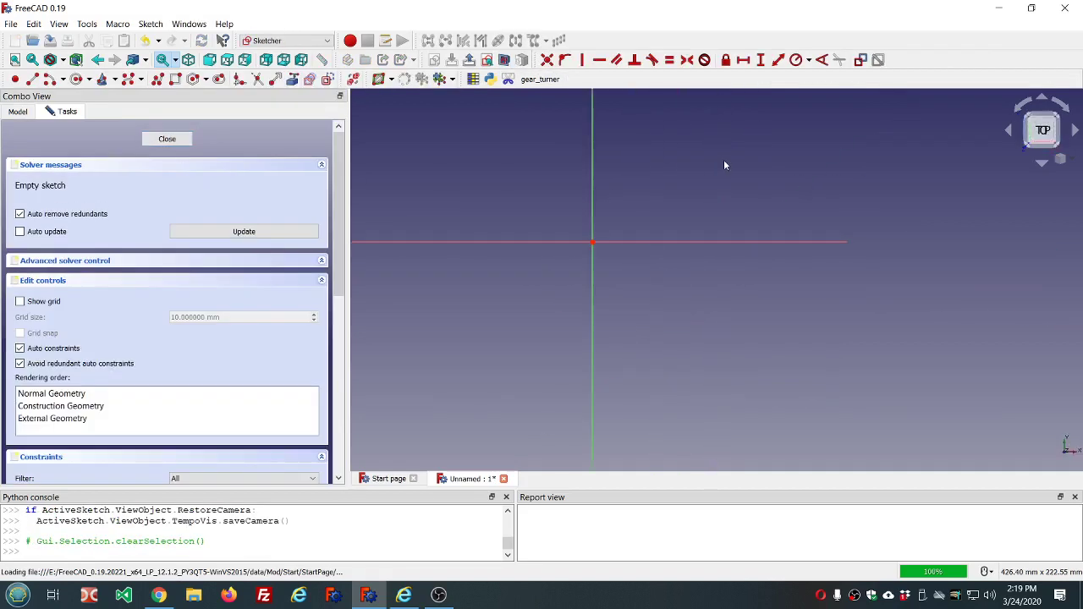
click(193, 78)
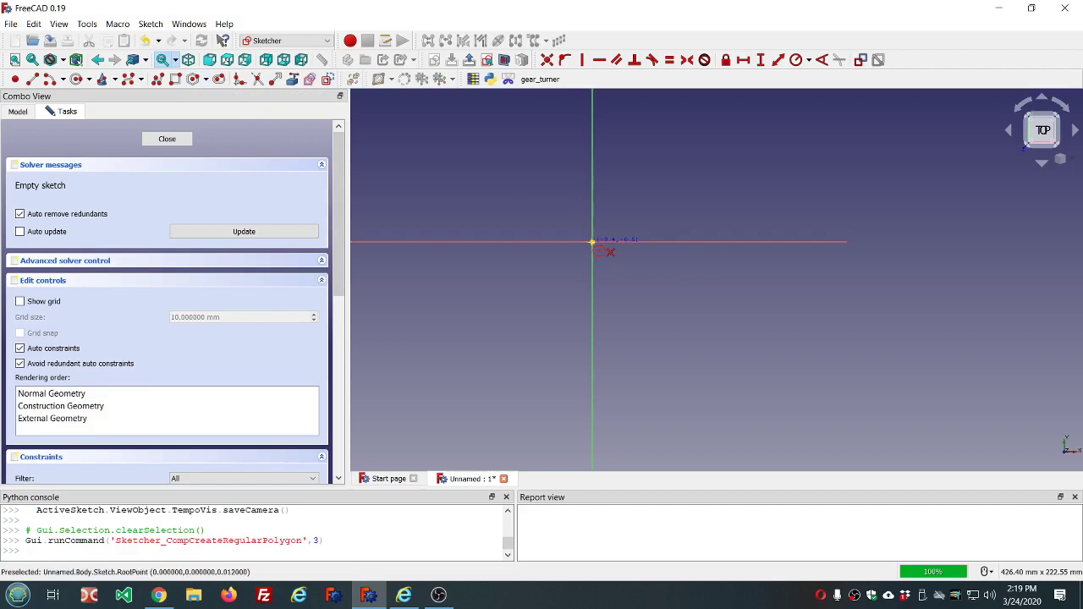
click(593, 243)
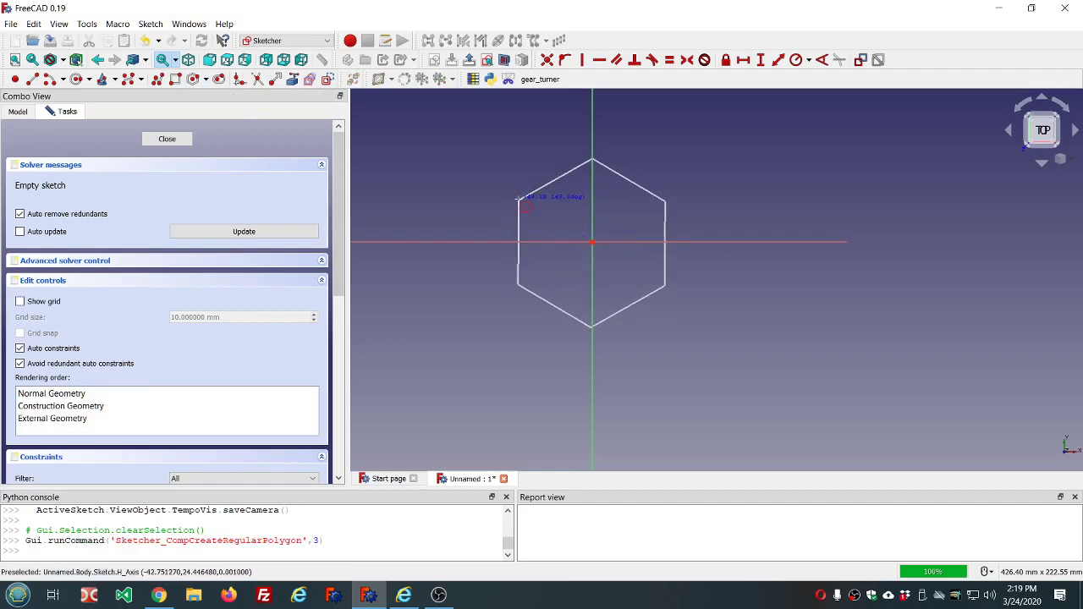
click(518, 198)
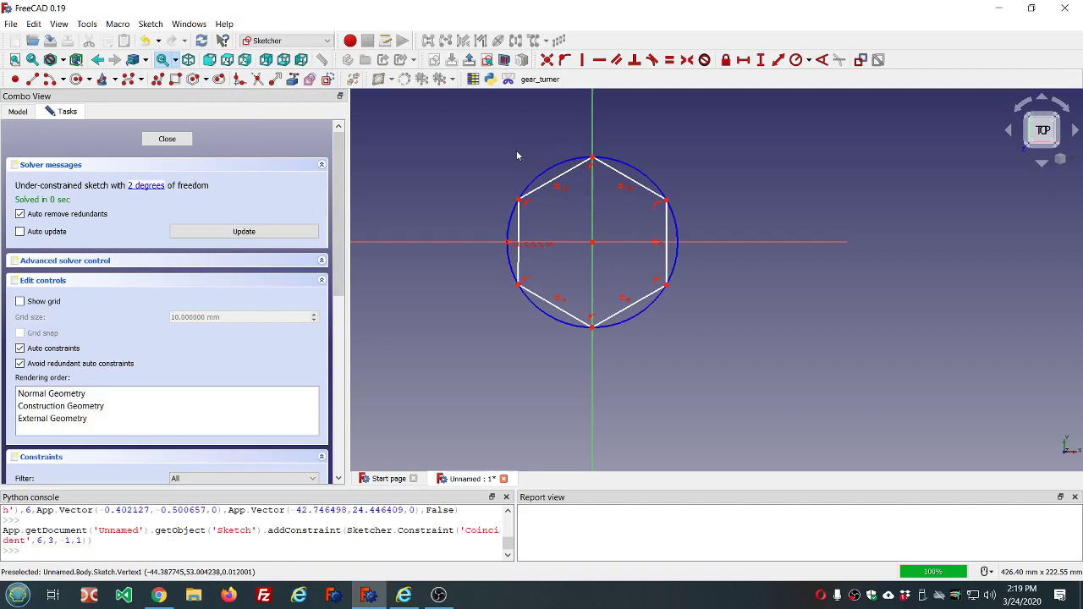
click(166, 138)
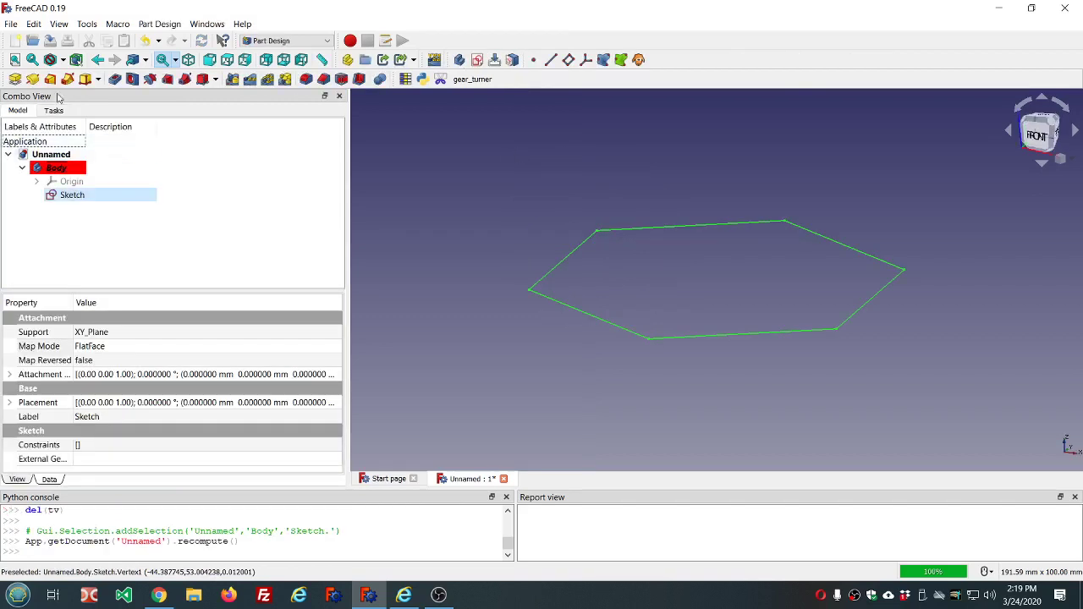
Pad the hexagon sketch 10 mm into a solid plate.
click(14, 79)
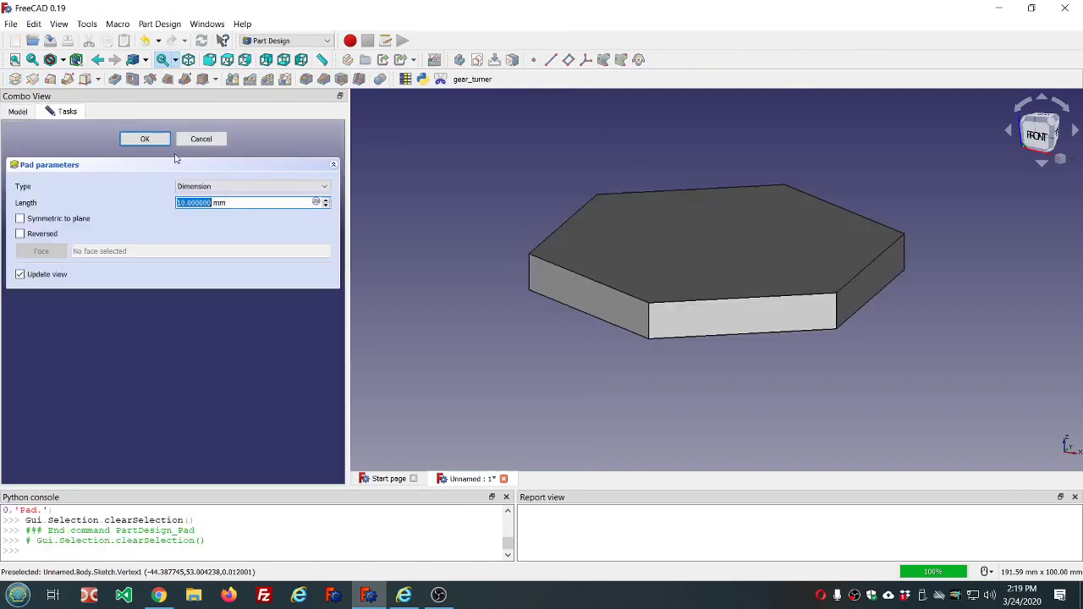
click(149, 139)
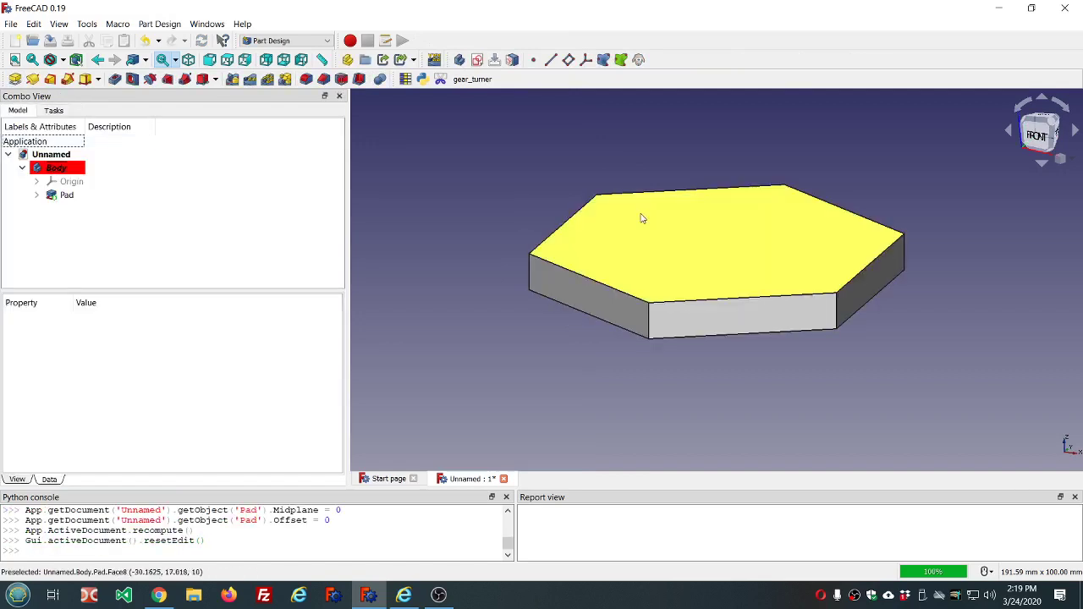
scroll(677, 186, down, 5)
scroll(678, 186, up, 3)
scroll(660, 181, down, 1)
middle_drag(660, 181, 665, 213)
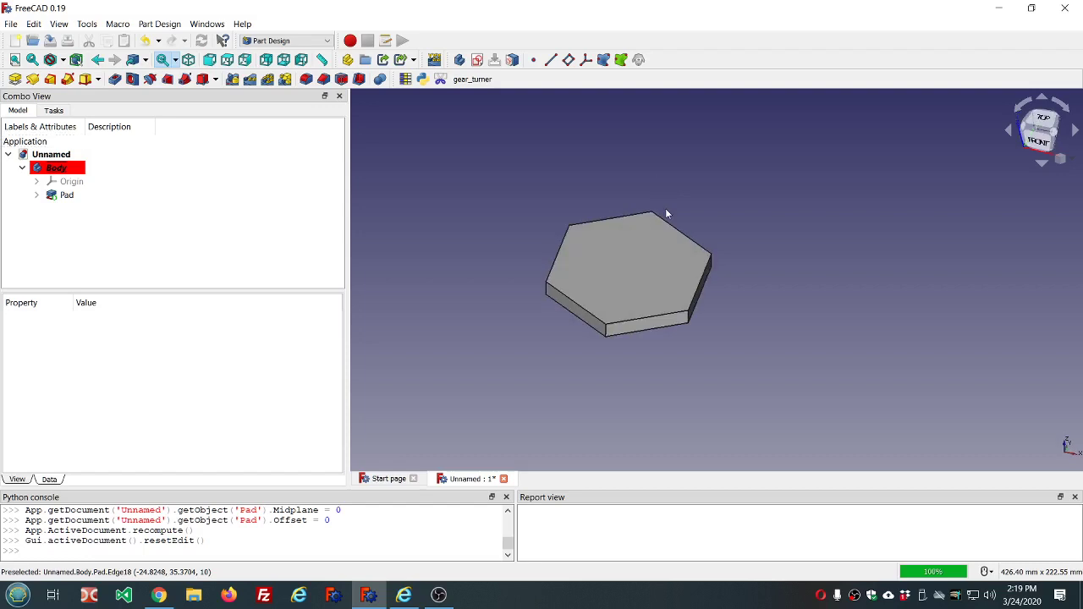
Start a new XY-plane sketch and turn on View Section to see the sketch plane.
click(476, 61)
click(67, 186)
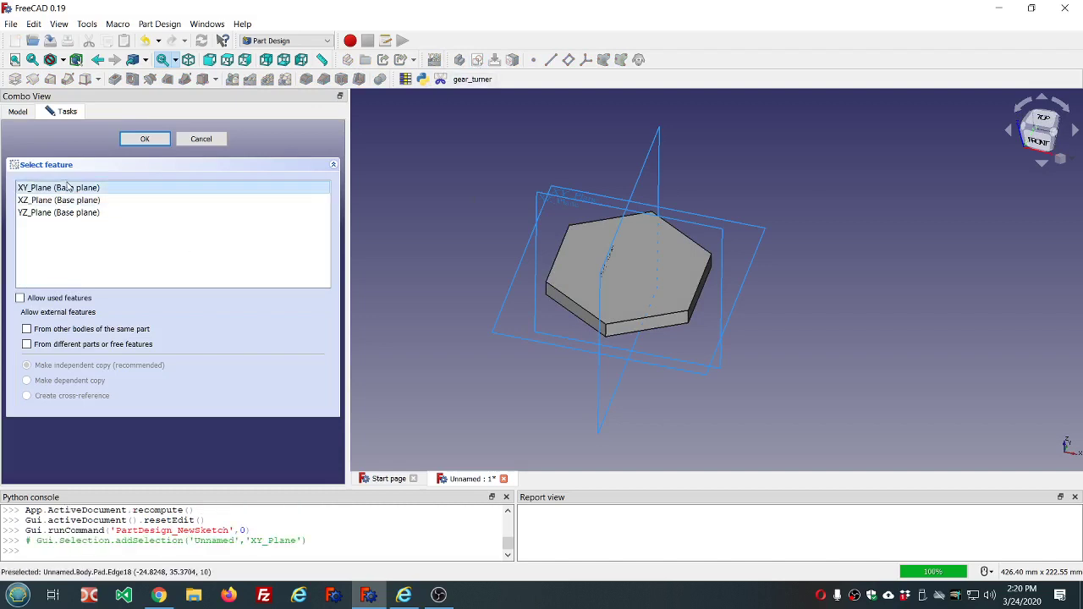
click(146, 139)
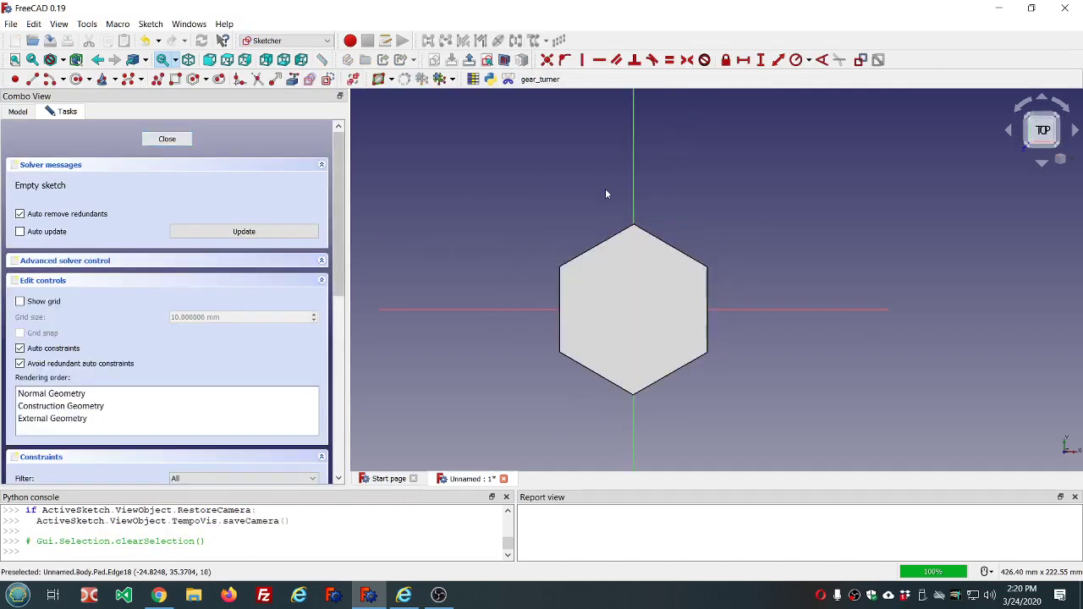
scroll(621, 175, up, 2)
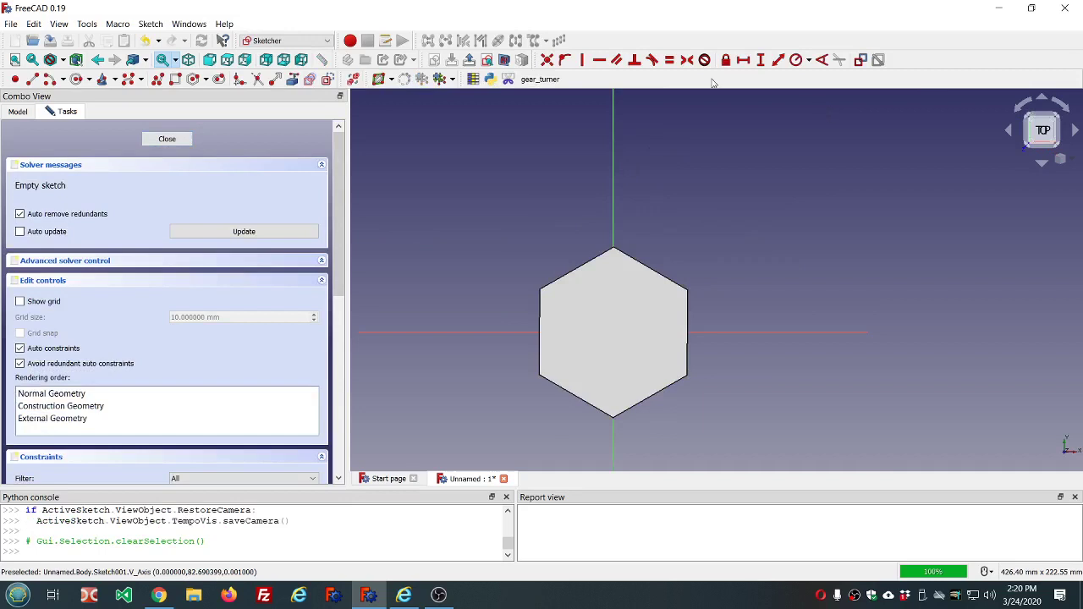
click(504, 60)
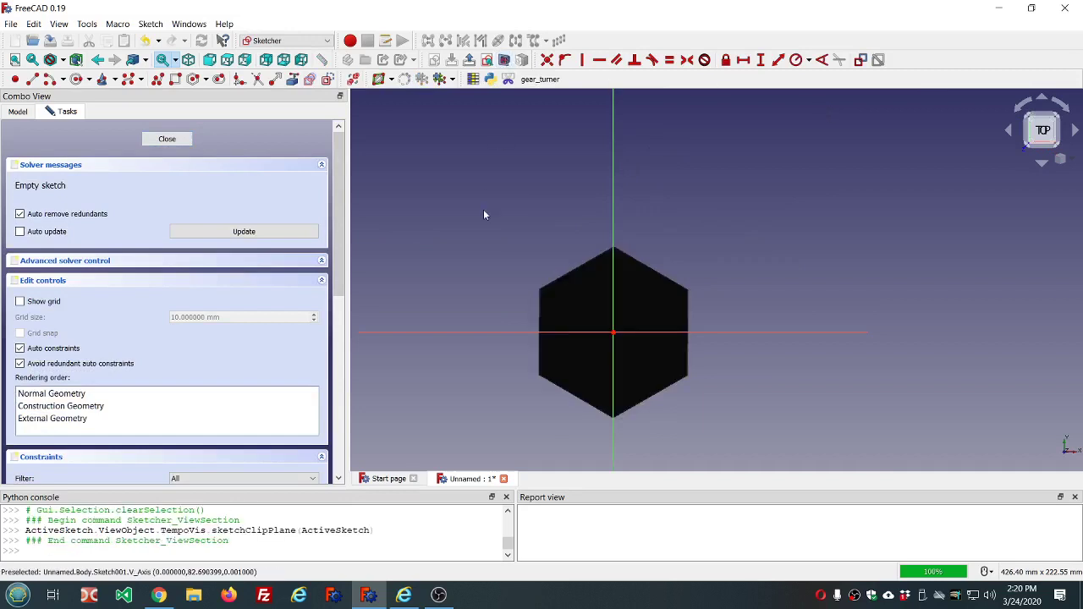
scroll(483, 209, down, 2)
scroll(497, 255, up, 2)
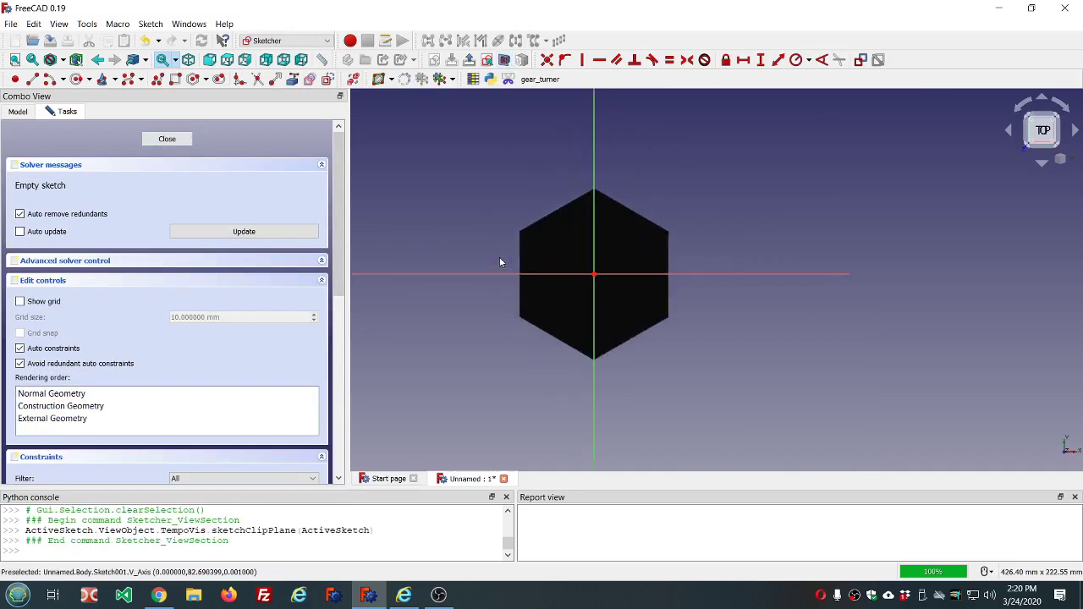
Draw a triangle inside the hexagon, left of centre, and close the sketch.
click(206, 80)
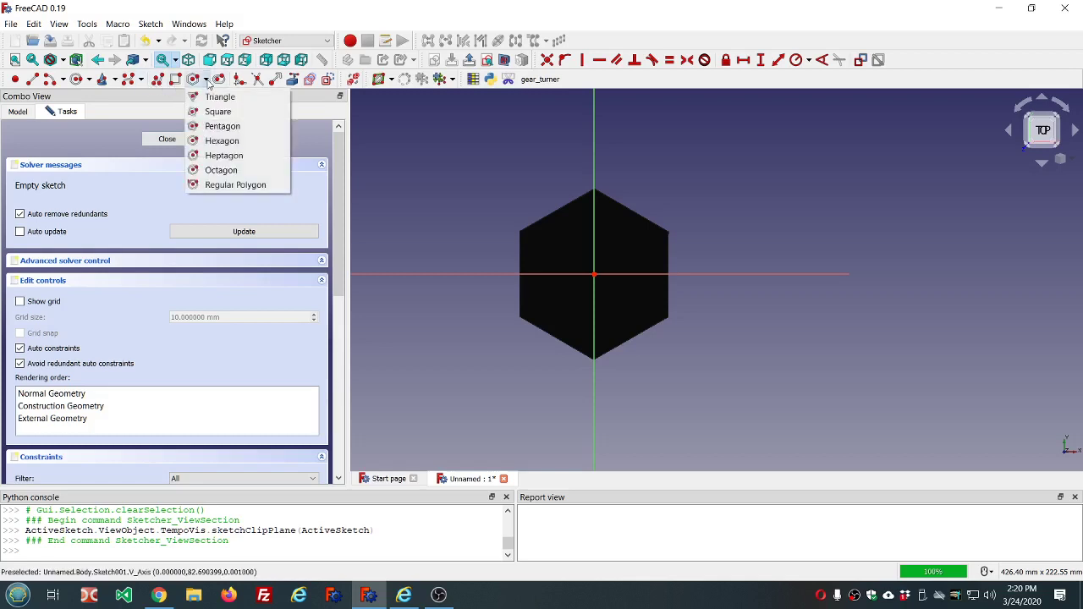
click(208, 97)
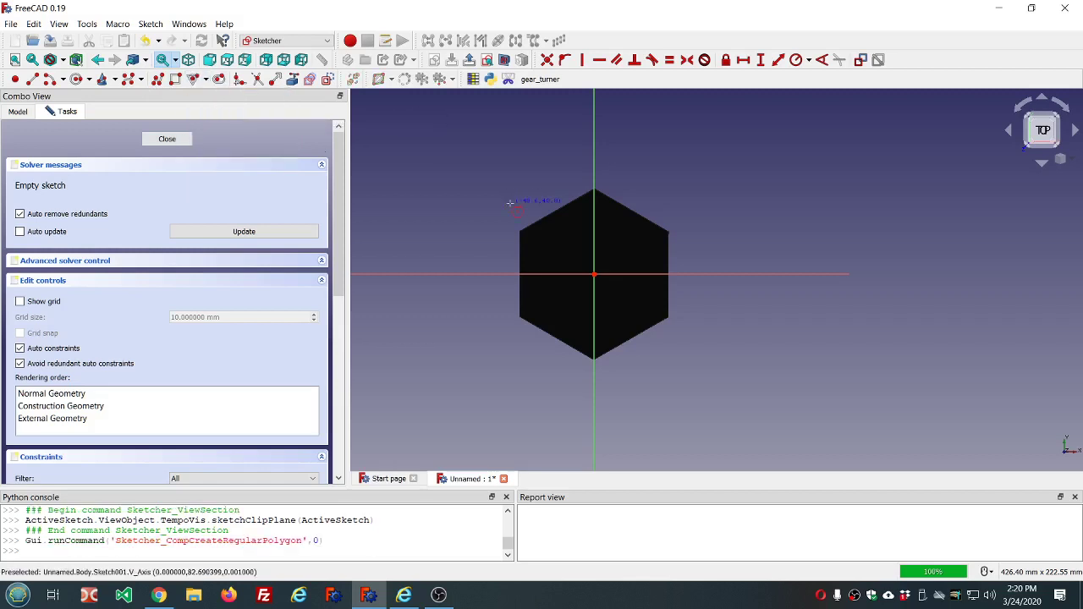
click(565, 233)
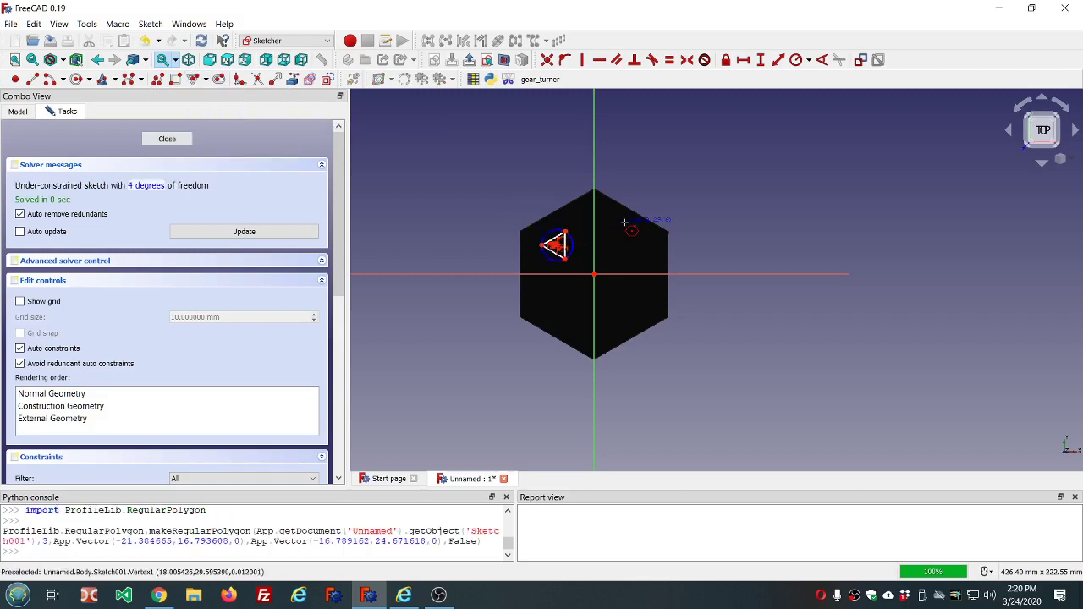
click(171, 139)
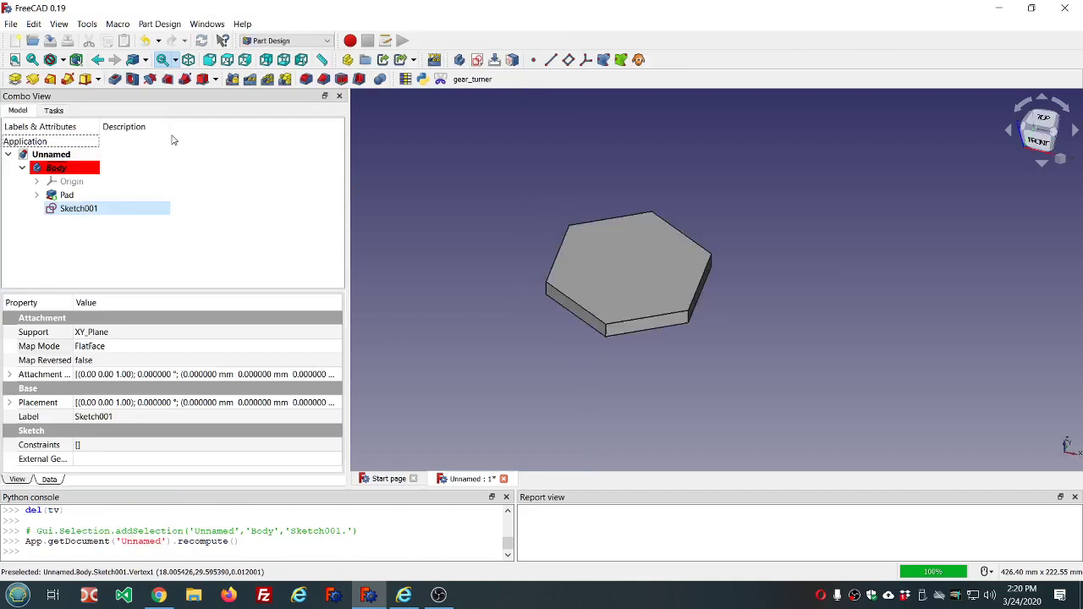
Start a Pocket from the triangle sketch and make Sketch001 visible.
click(115, 79)
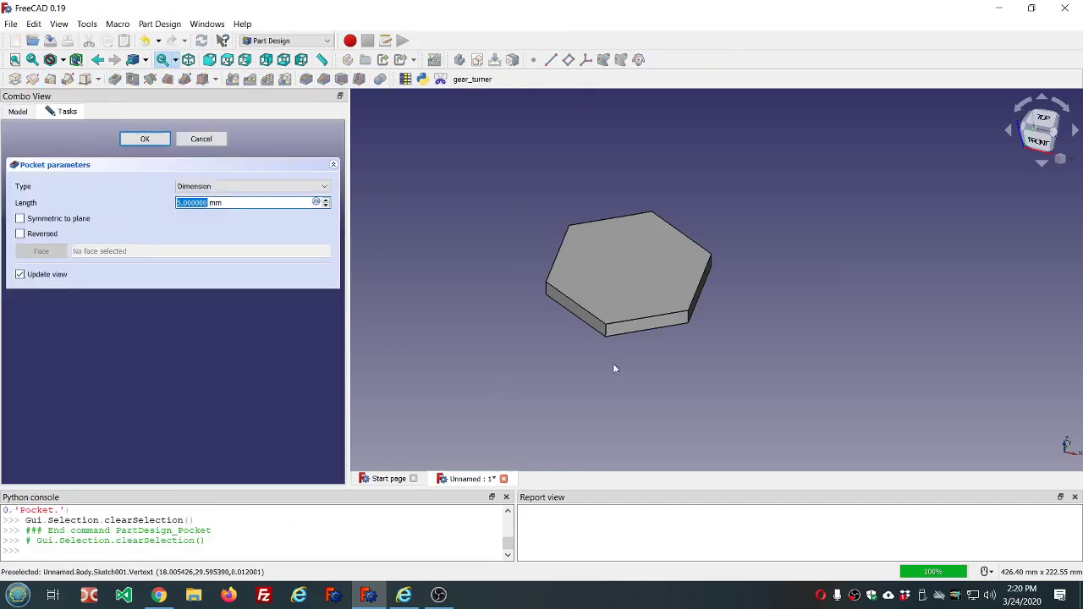
middle_drag(614, 369, 690, 262)
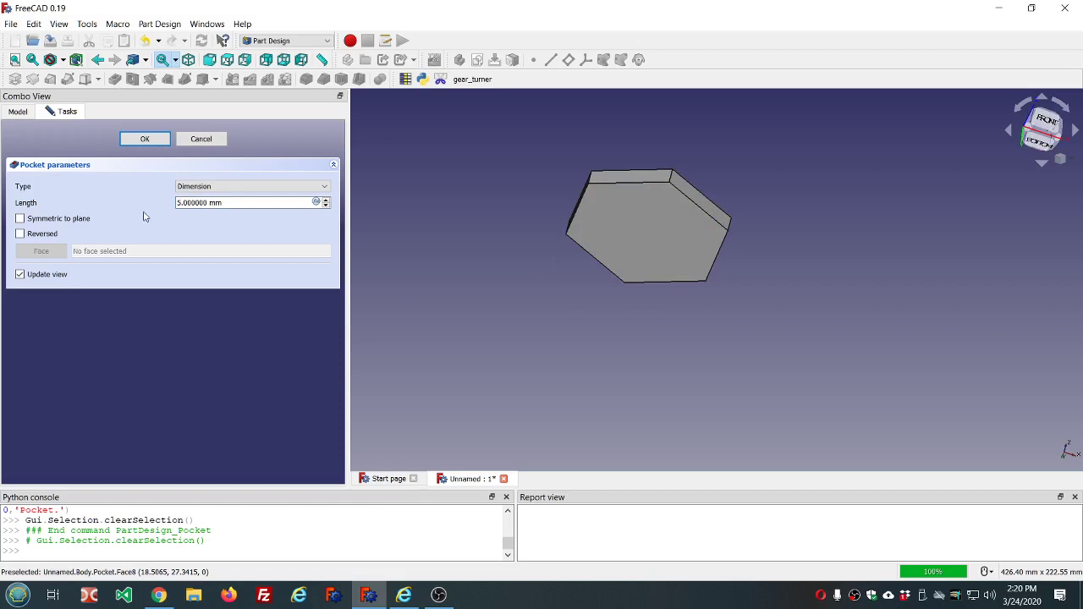
click(18, 112)
click(61, 211)
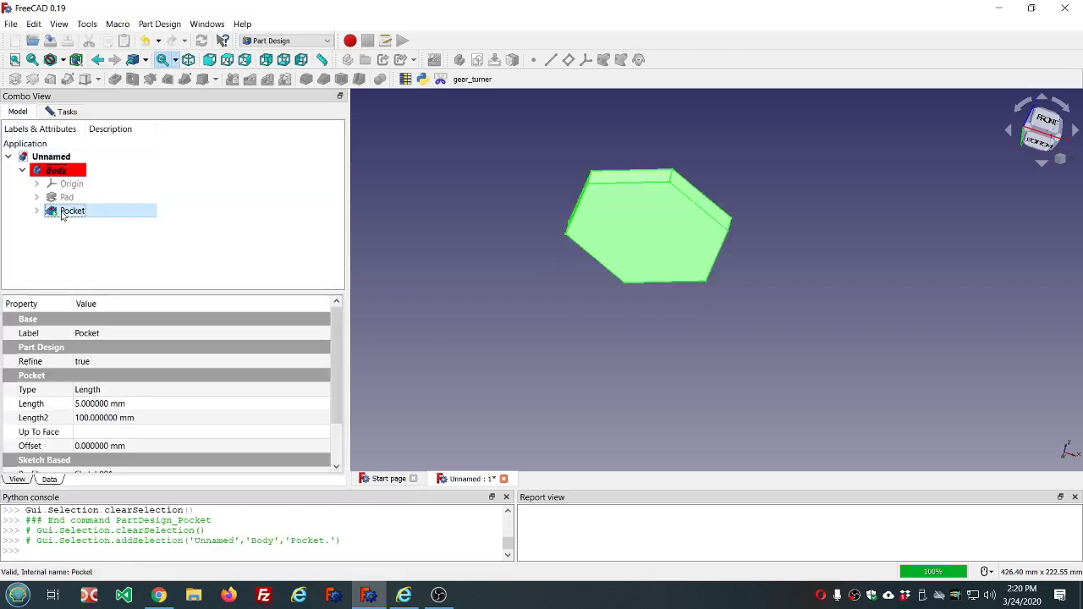
click(36, 211)
click(92, 224)
key(space)
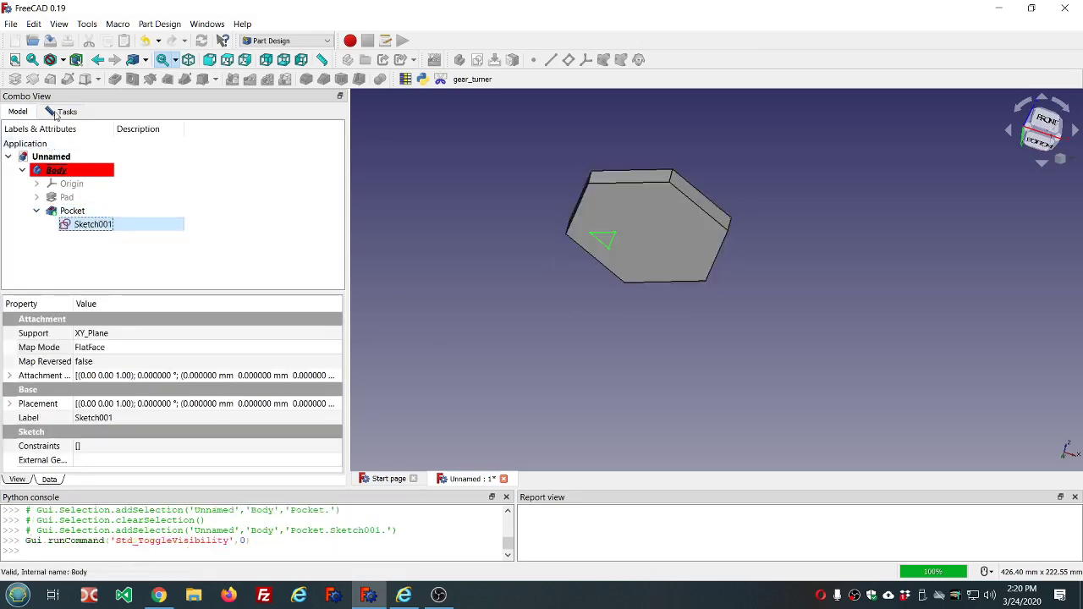
click(55, 113)
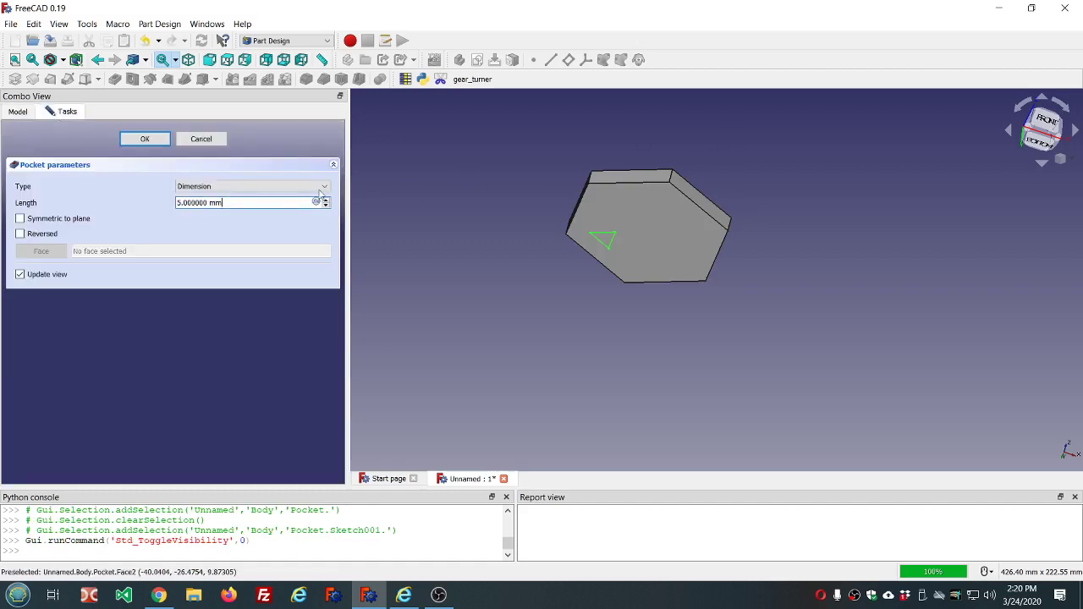
Try the pocket's Symmetric to plane and Reversed options, leaving both unchecked.
click(21, 220)
middle_drag(668, 296, 668, 271)
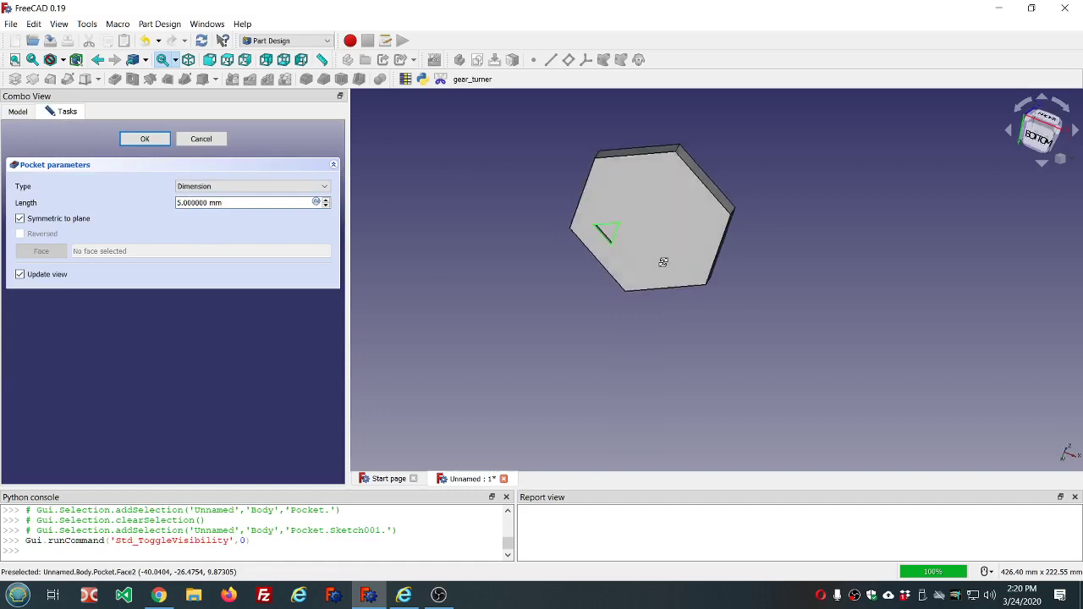
scroll(653, 240, up, 5)
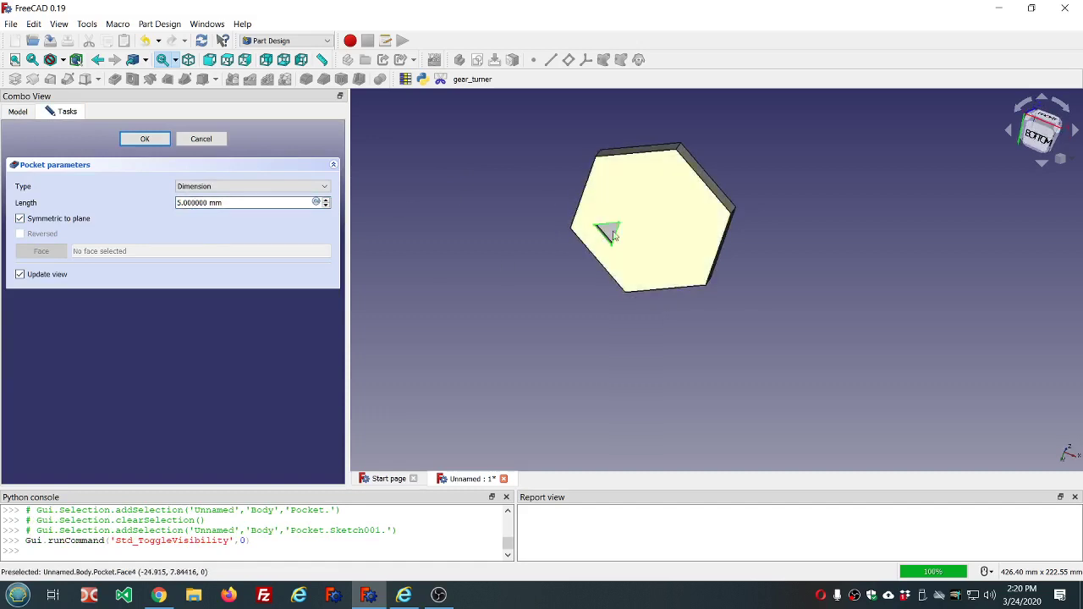
middle_drag(639, 261, 634, 287)
middle_drag(516, 334, 506, 370)
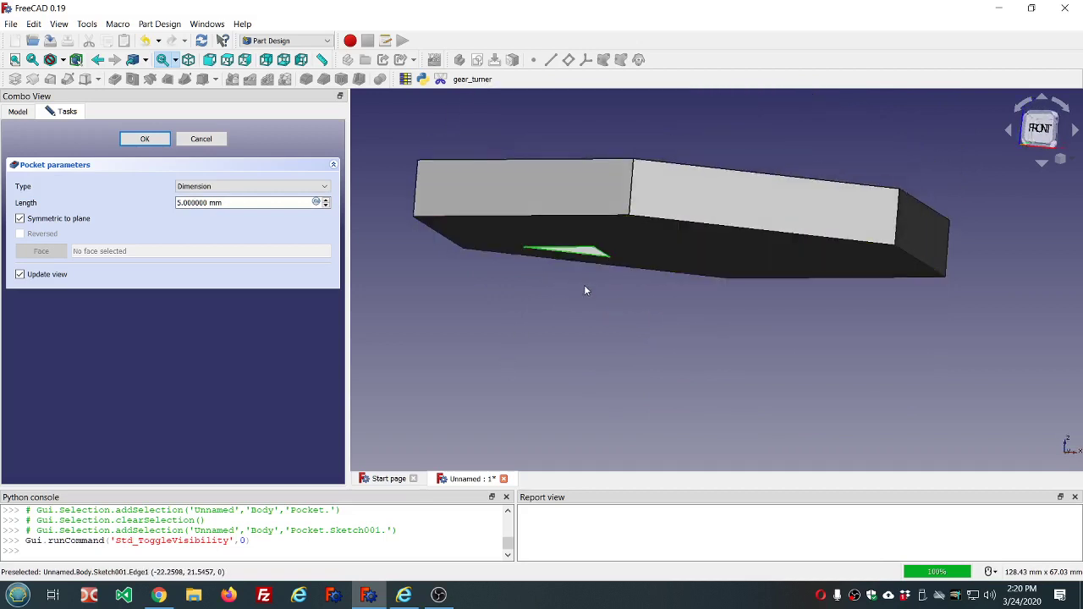
click(20, 220)
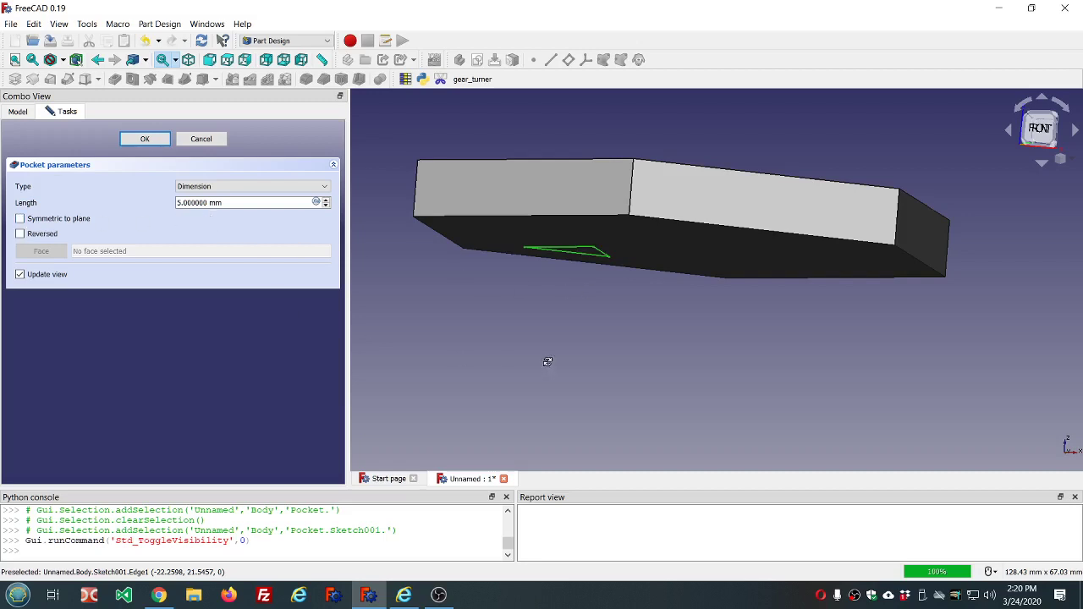
middle_drag(547, 362, 541, 338)
click(20, 233)
mouse_move(550, 318)
middle_down()
mouse_move(573, 296)
mouse_move(562, 309)
middle_up()
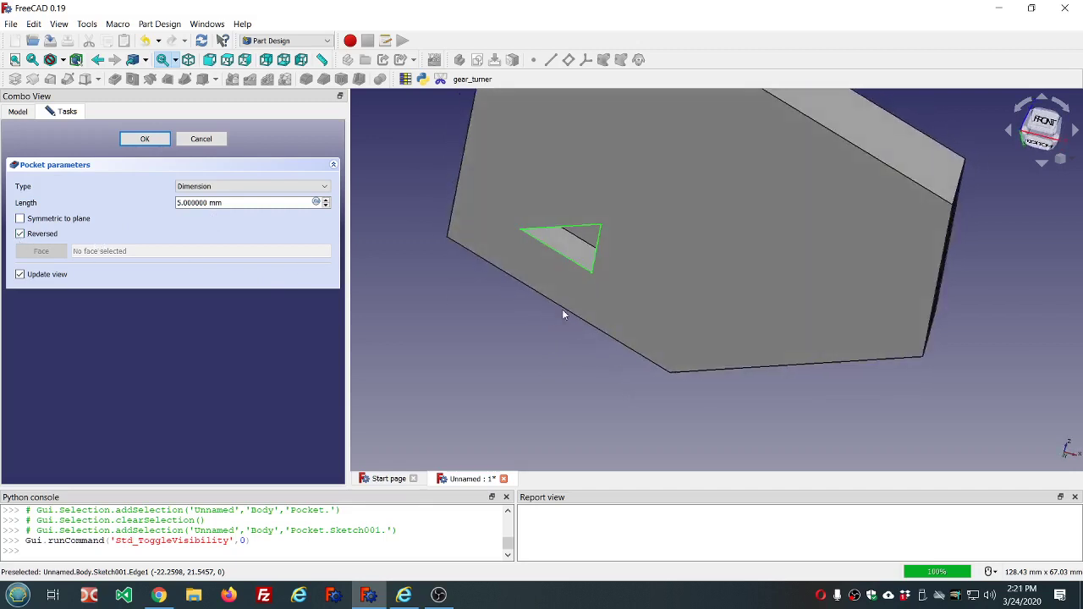
click(21, 233)
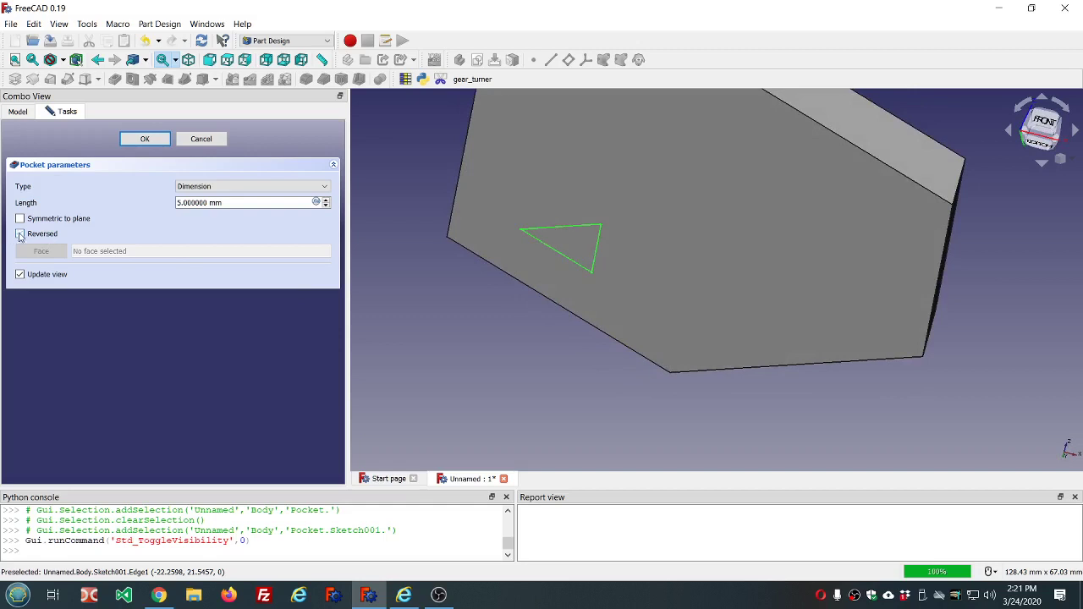
Set the pocket type to Through all and confirm it.
click(324, 187)
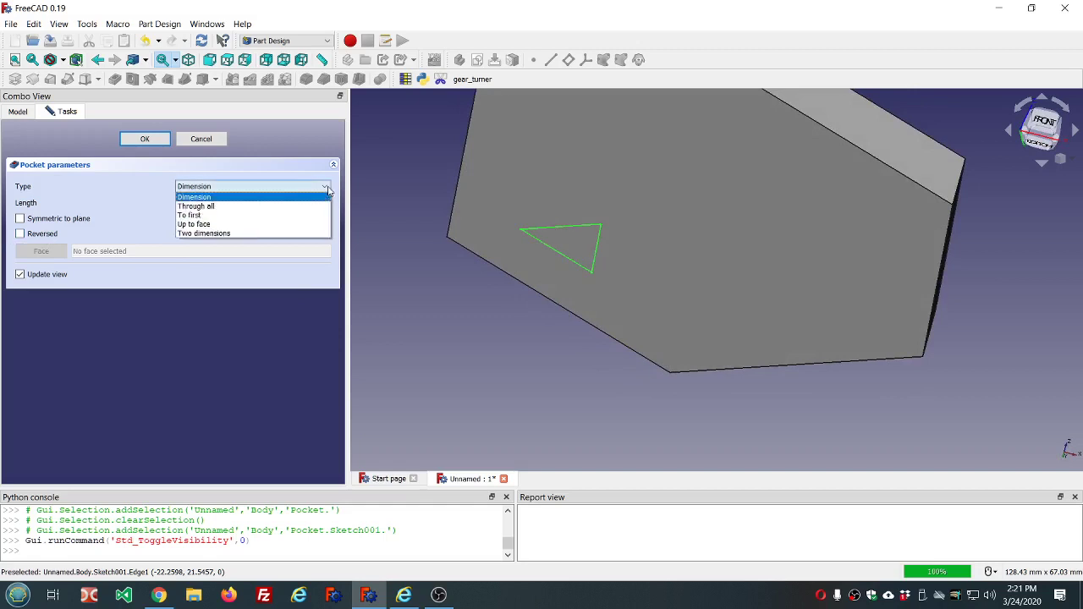
click(217, 206)
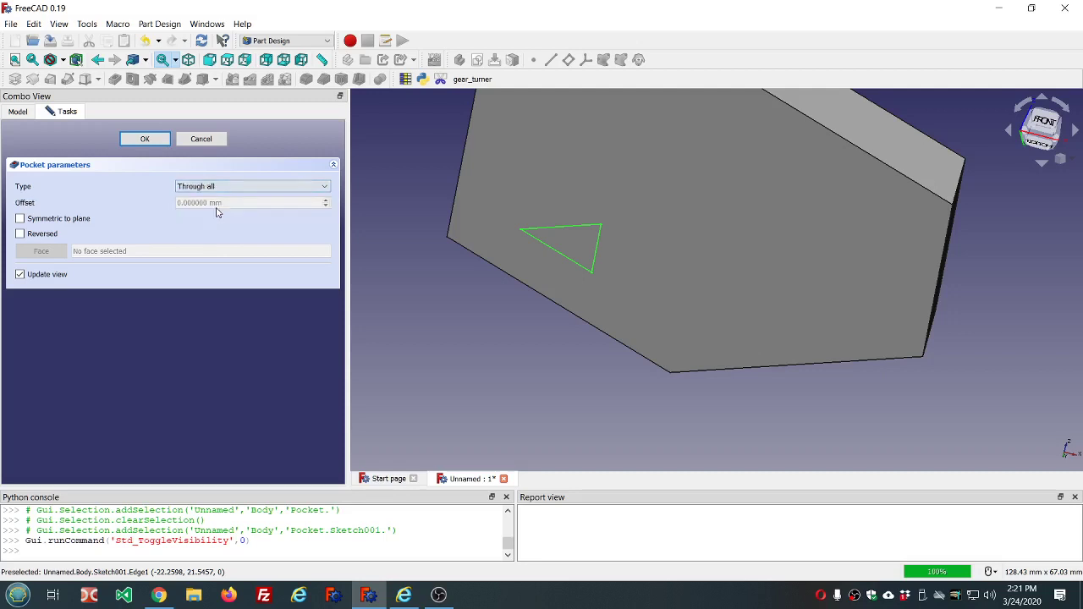
click(145, 138)
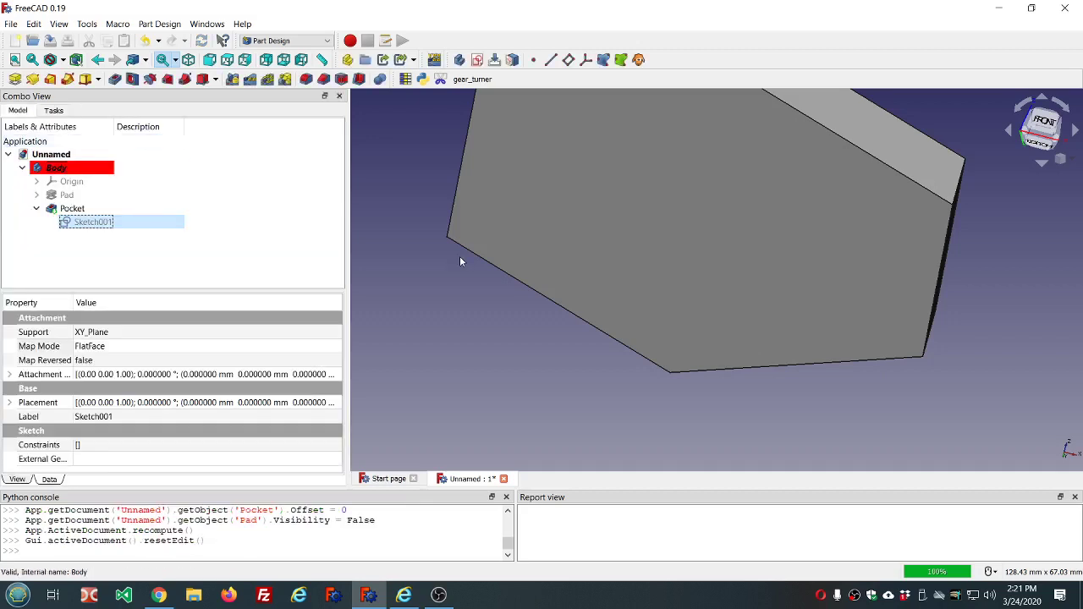
Set the Pocket's Reversed property to true and check the hole from below.
click(72, 209)
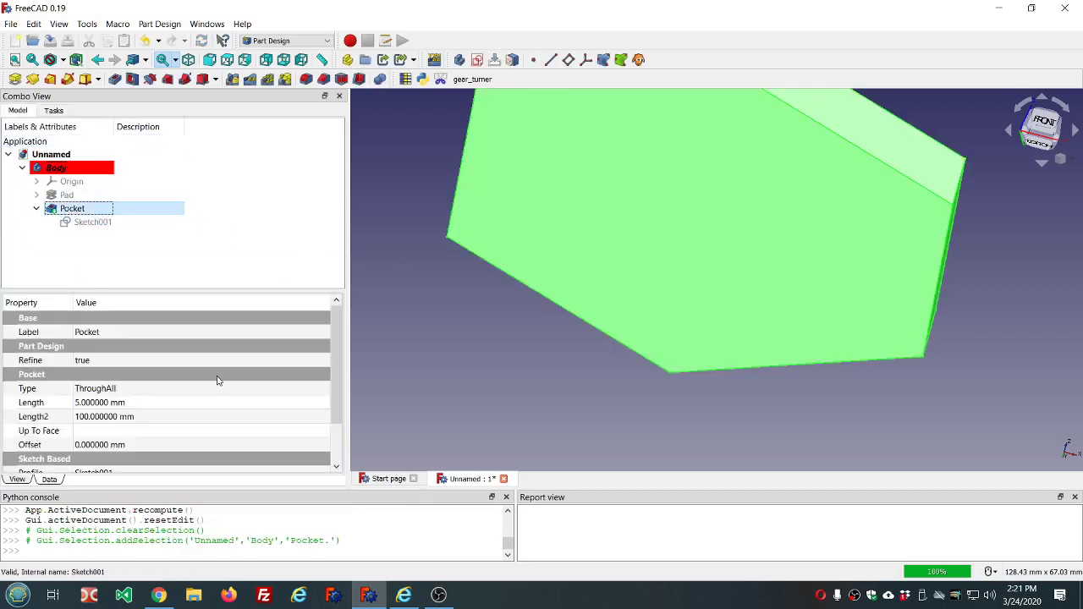
scroll(257, 403, down, 1)
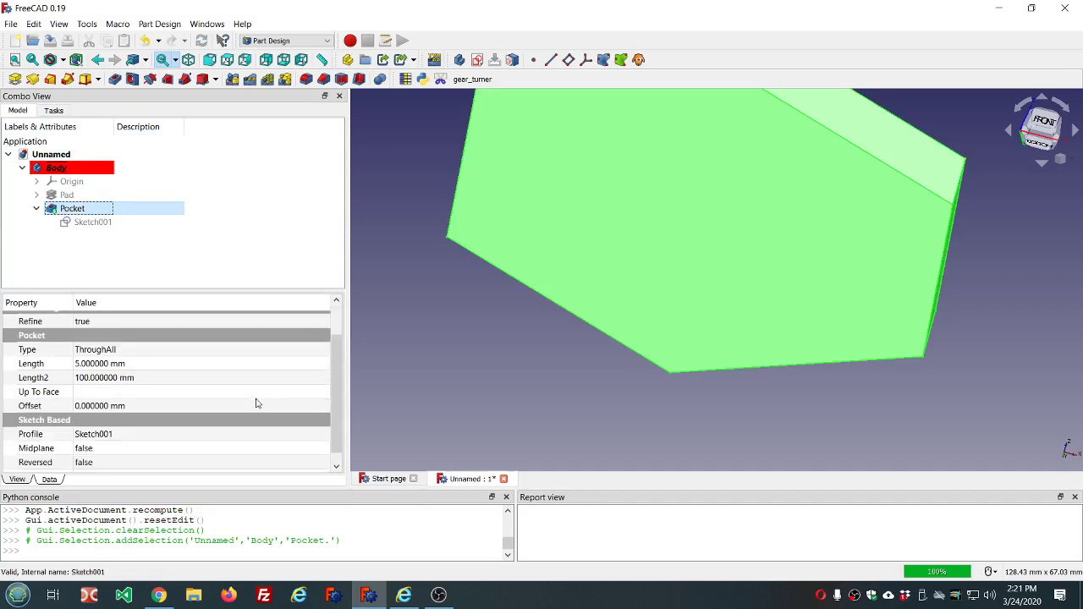
click(212, 466)
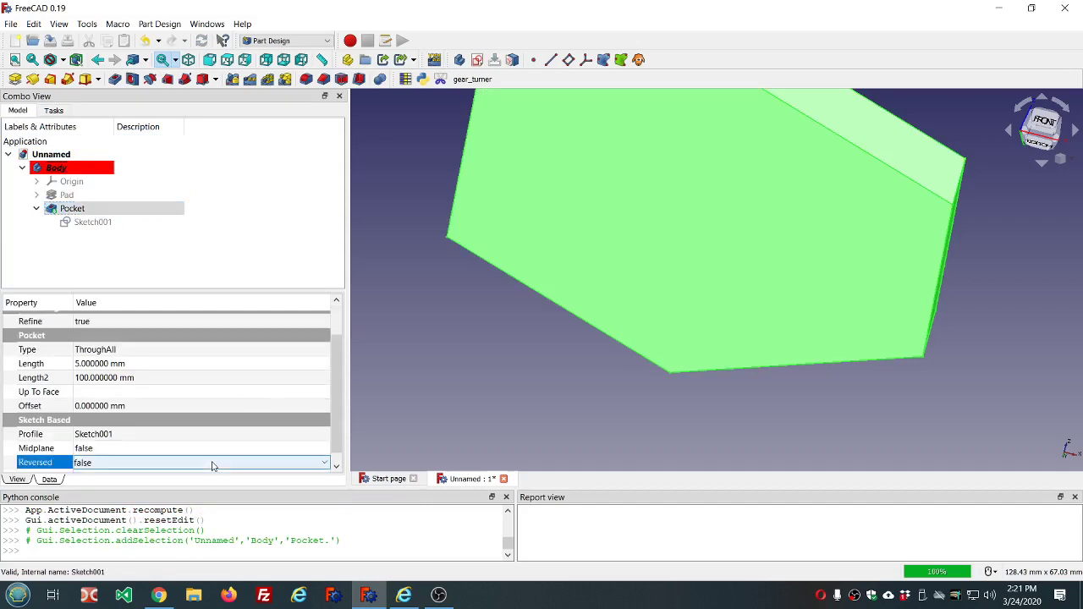
click(212, 466)
click(432, 403)
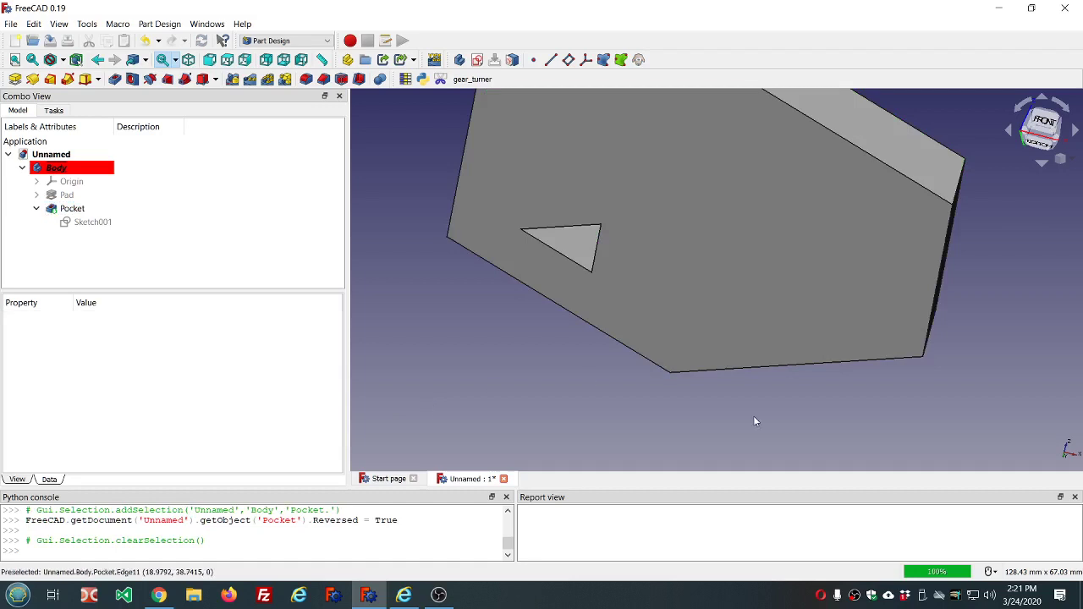
middle_drag(754, 423, 651, 299)
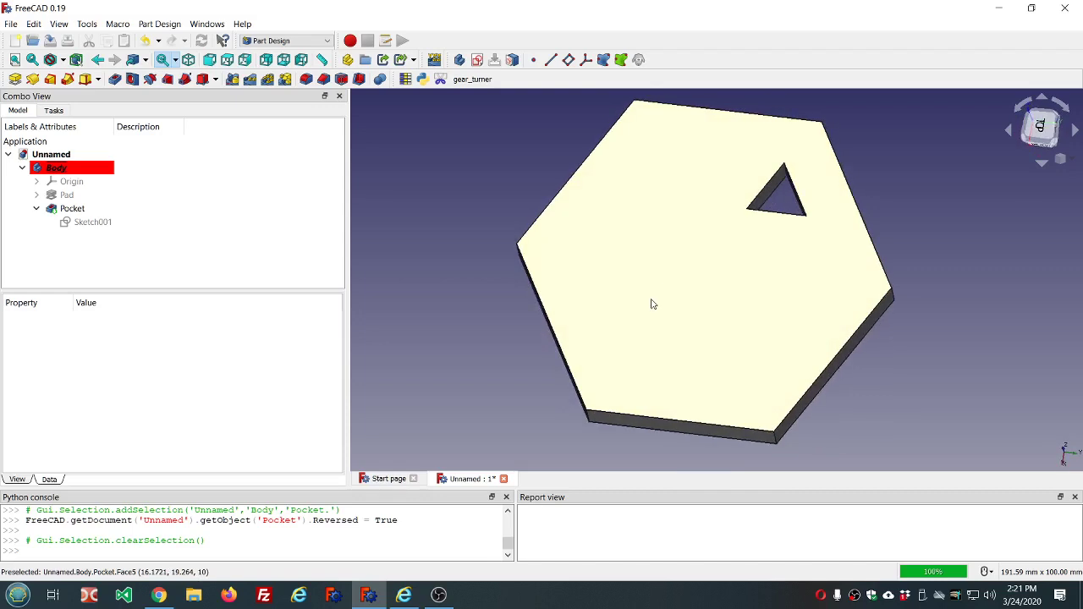
click(51, 196)
double_click(50, 202)
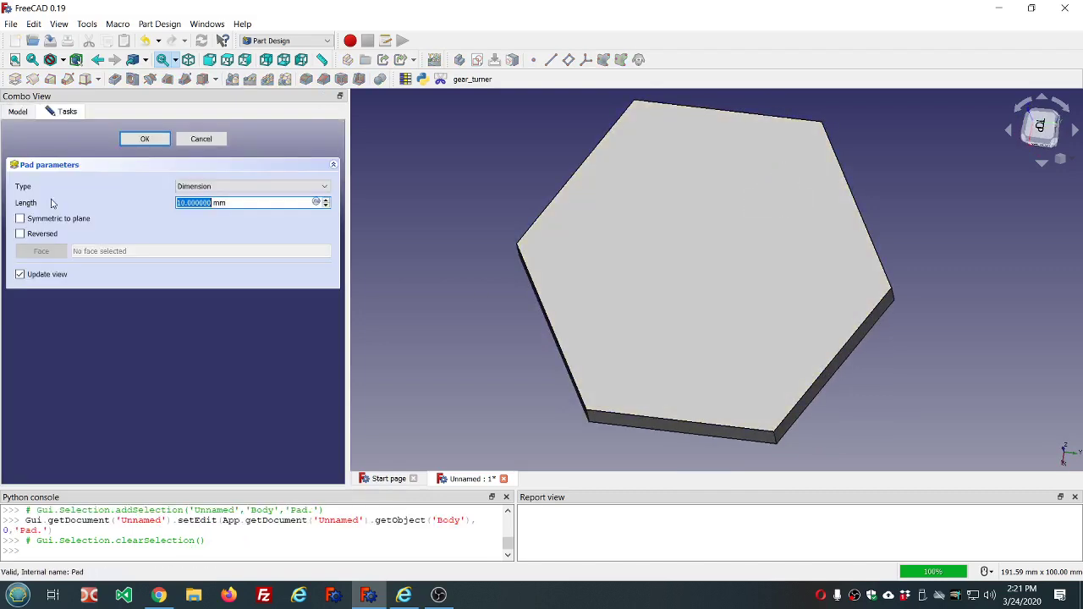
click(325, 188)
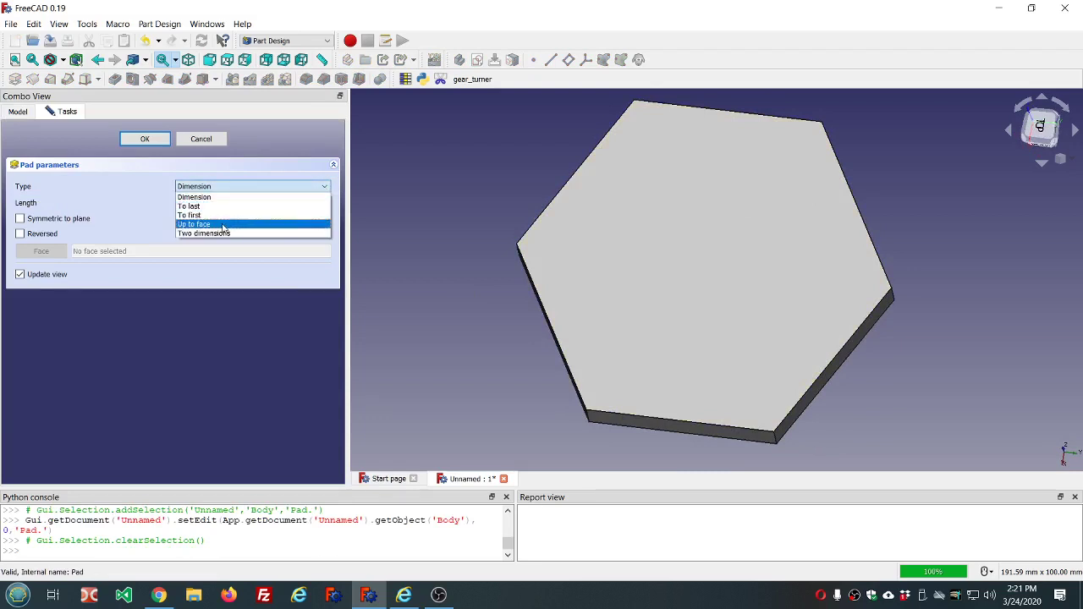
click(200, 140)
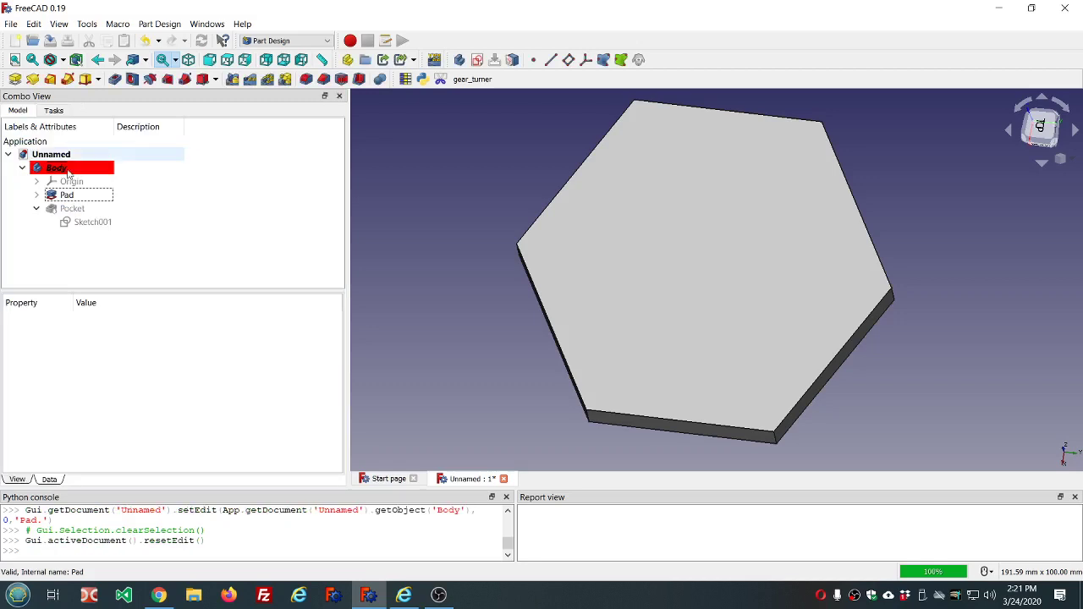
click(72, 210)
double_click(72, 210)
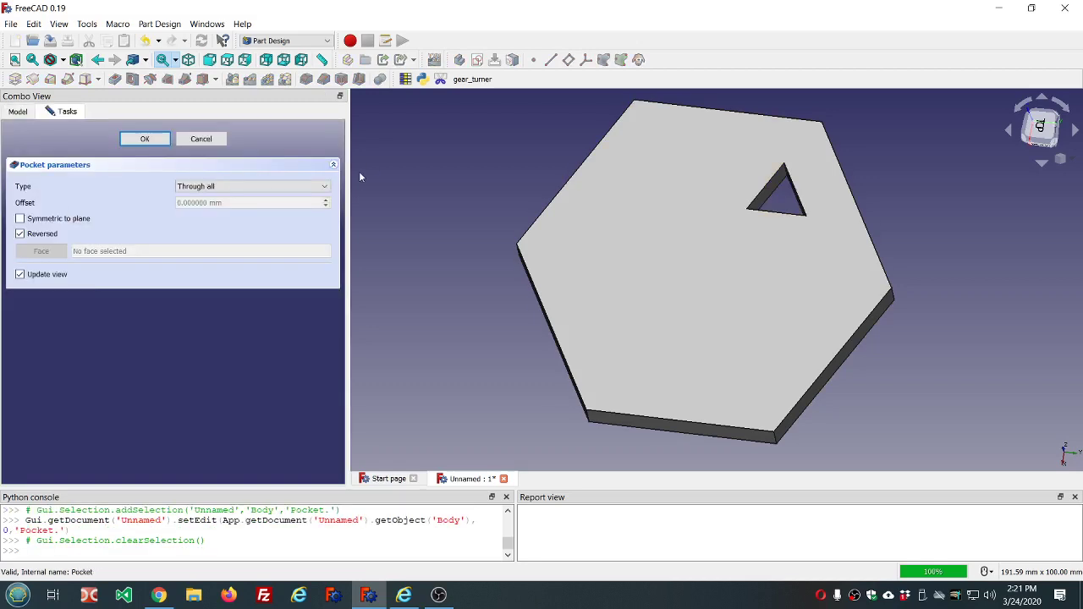
click(218, 186)
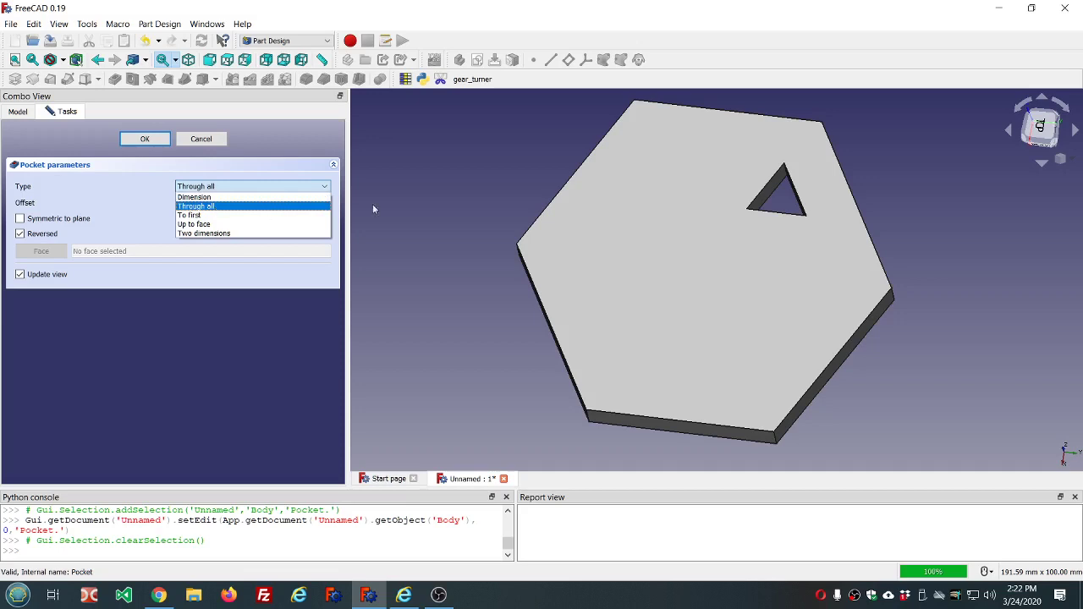
click(944, 169)
middle_drag(927, 171, 675, 258)
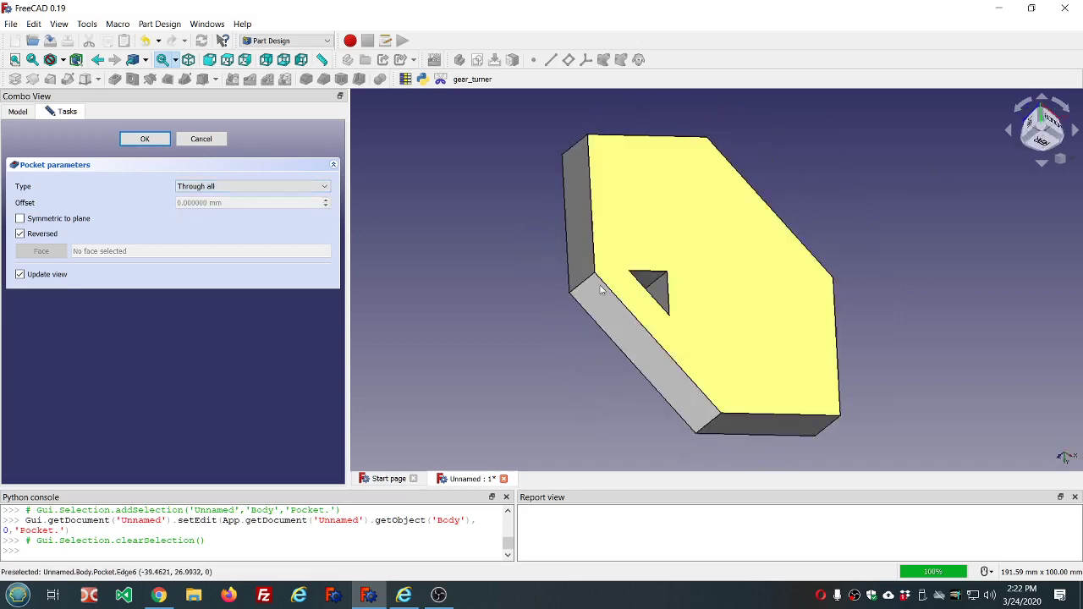
scroll(534, 317, down, 2)
scroll(533, 317, up, 3)
middle_drag(607, 297, 594, 324)
scroll(607, 302, down, 3)
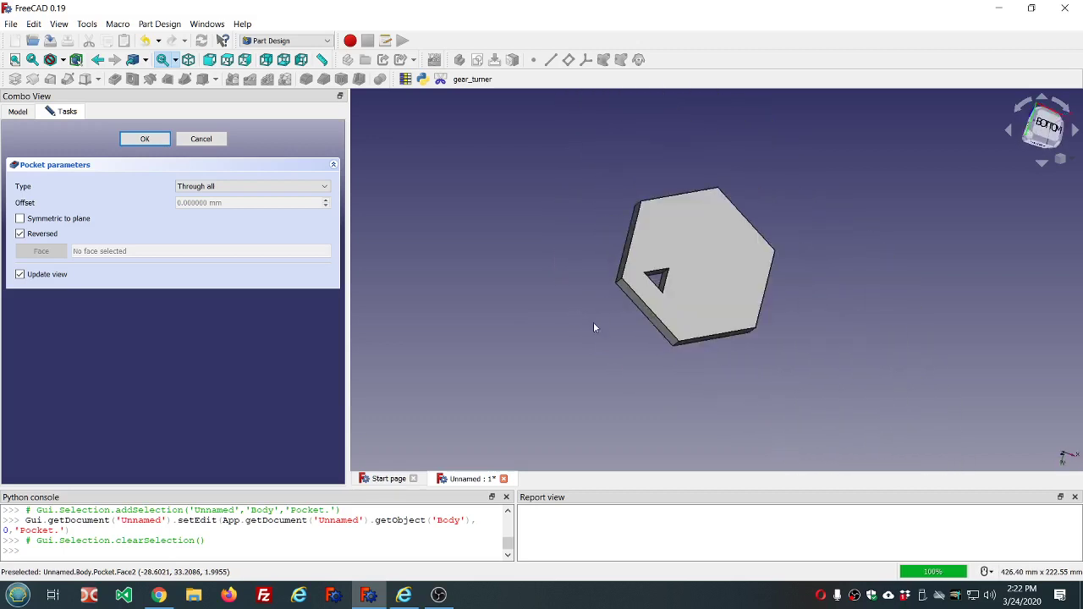
click(143, 140)
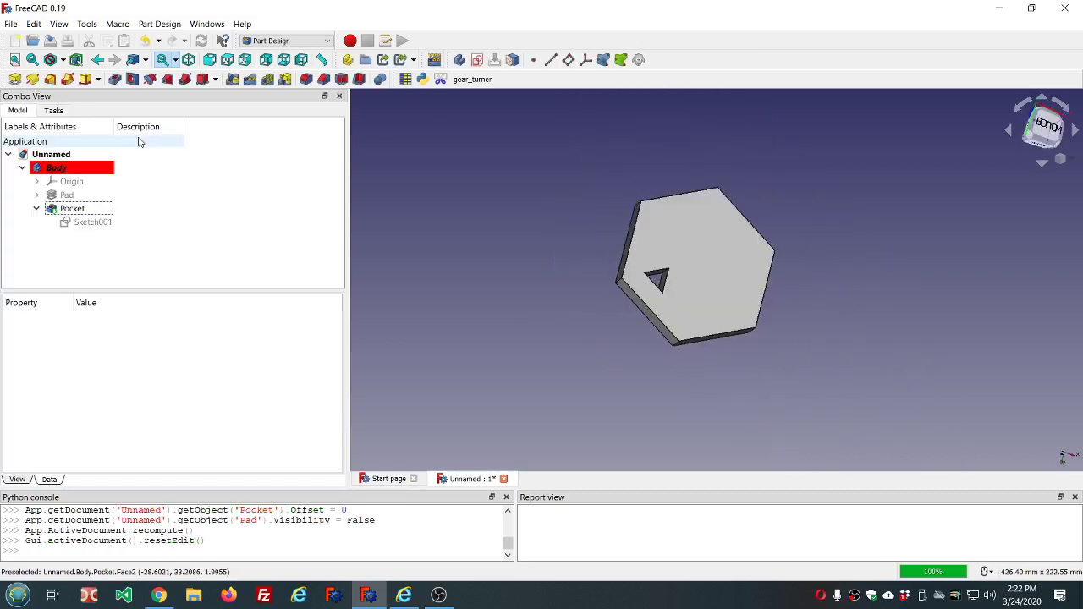
Inspect the Pad properties and orbit the plate to view its triangular through-hole.
click(177, 197)
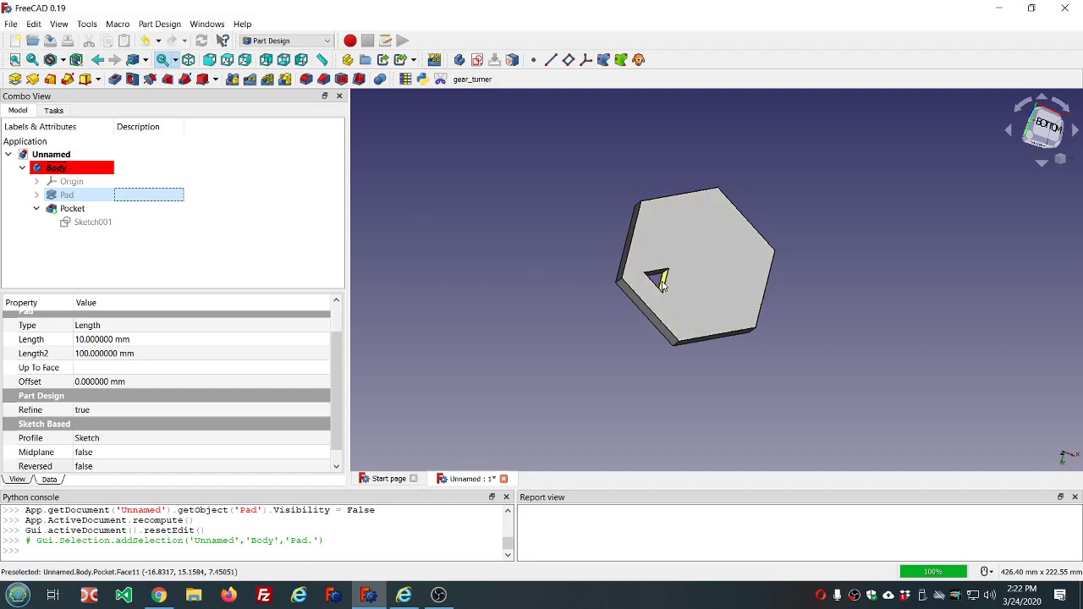
scroll(661, 281, up, 2)
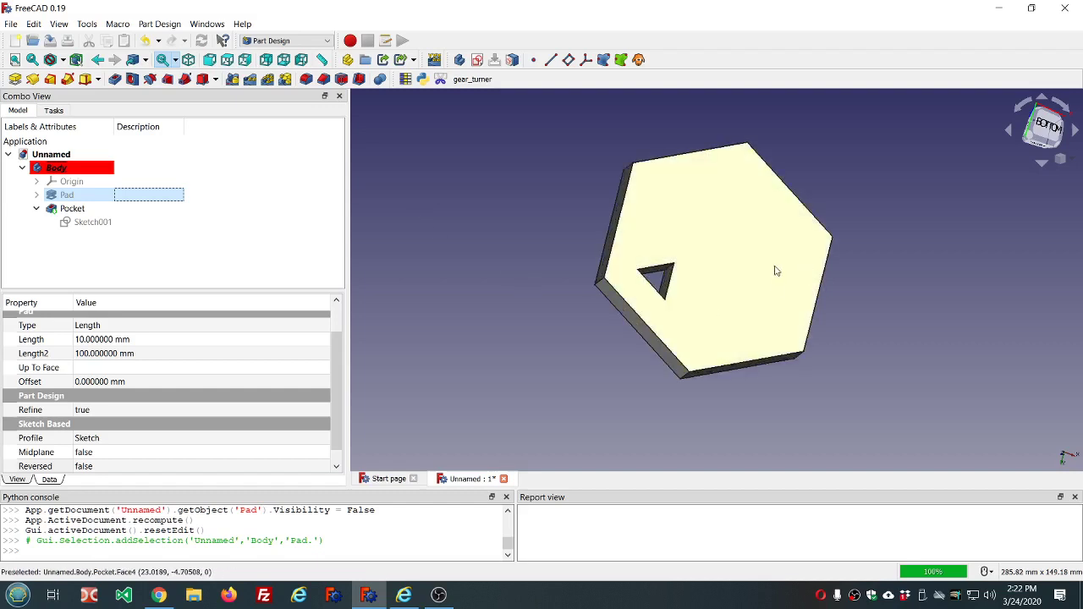
middle_drag(776, 263, 734, 245)
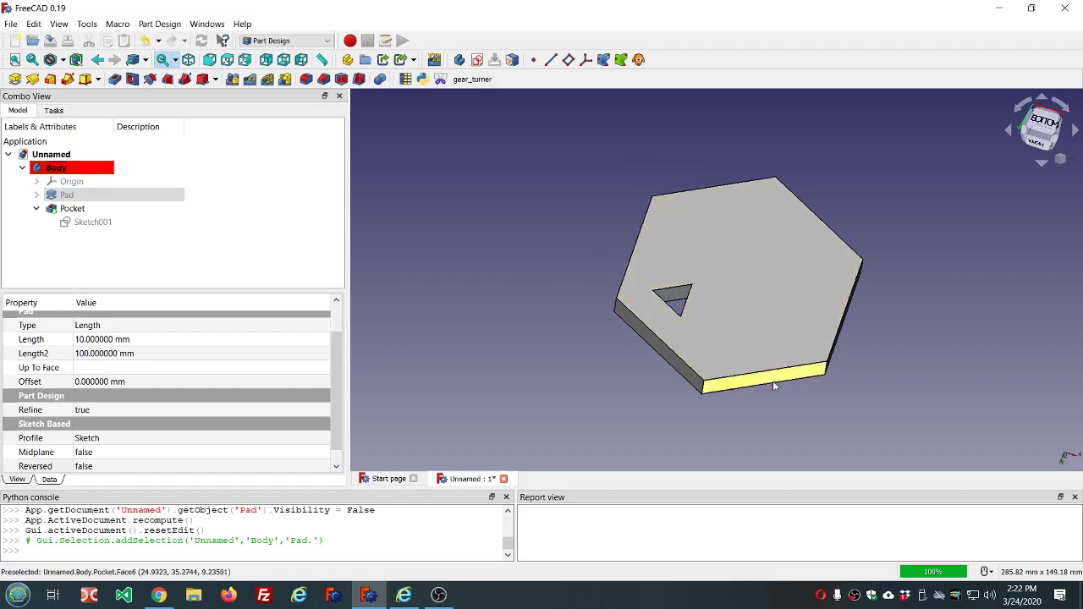
mouse_move(786, 424)
middle_down()
mouse_move(782, 400)
mouse_move(786, 419)
middle_up()
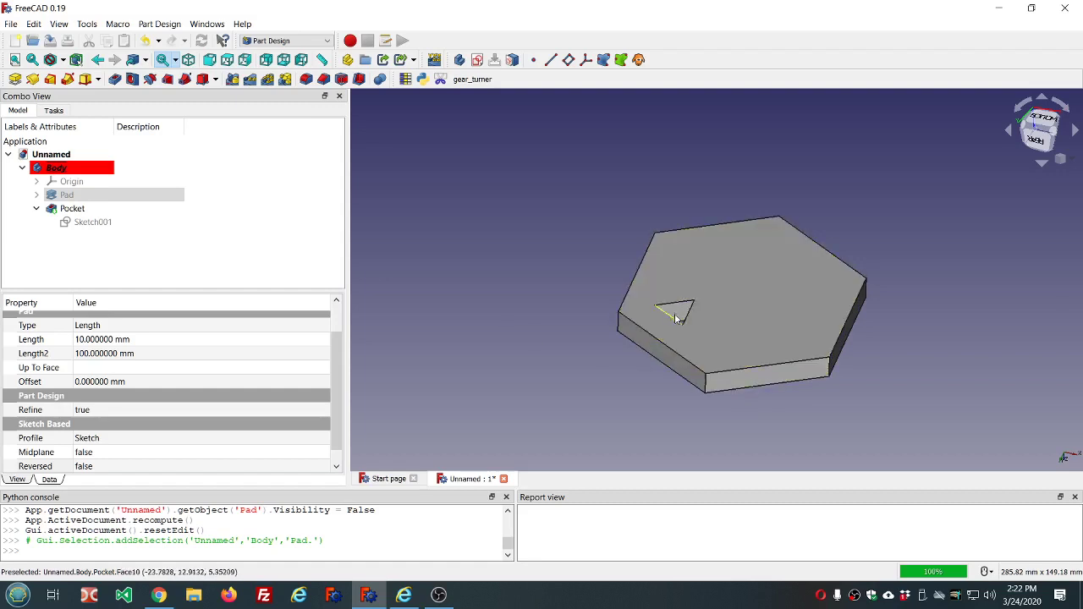
middle_drag(596, 259, 685, 311)
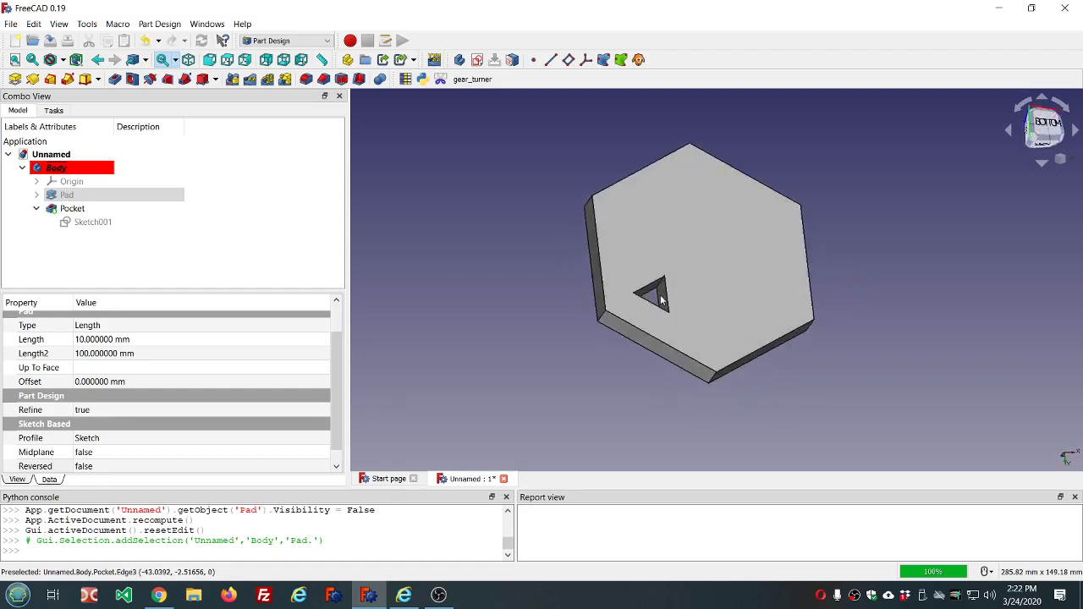
scroll(685, 310, down, 3)
scroll(685, 311, up, 4)
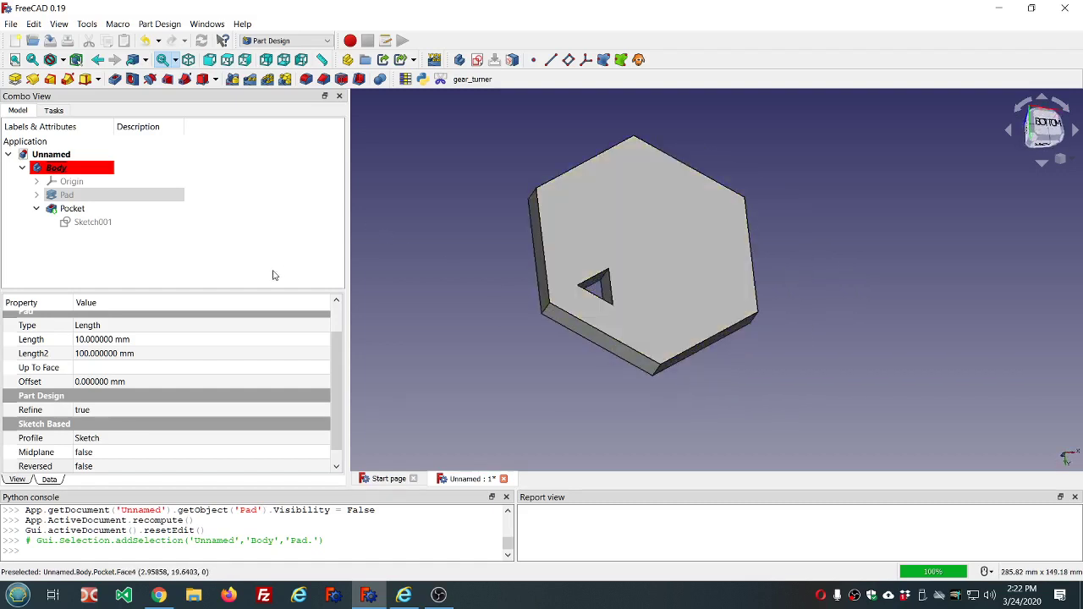
click(168, 240)
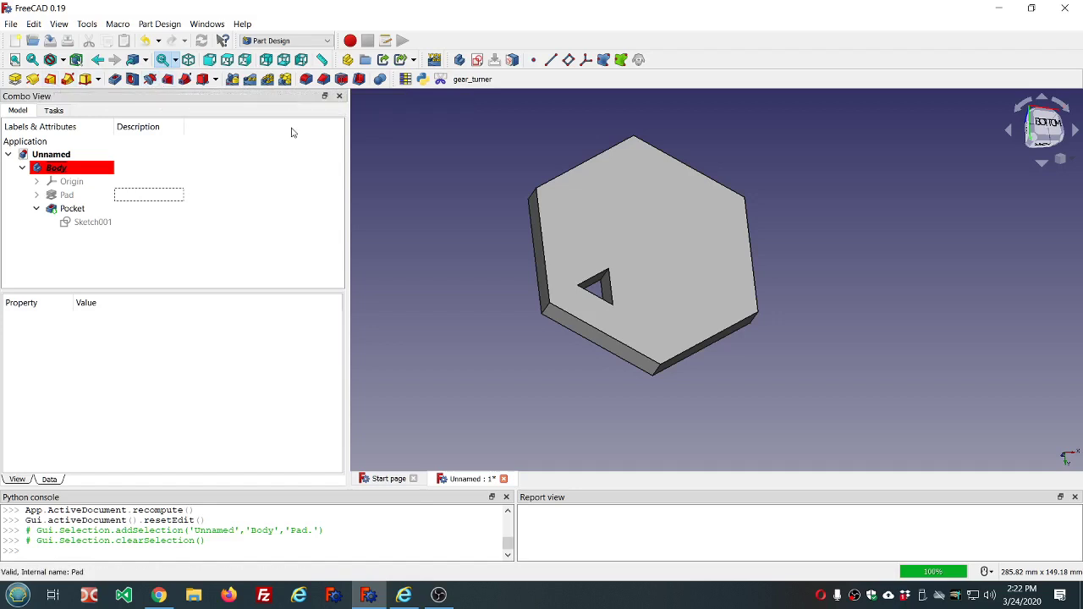
Start a new sketch on the XZ plane.
click(477, 59)
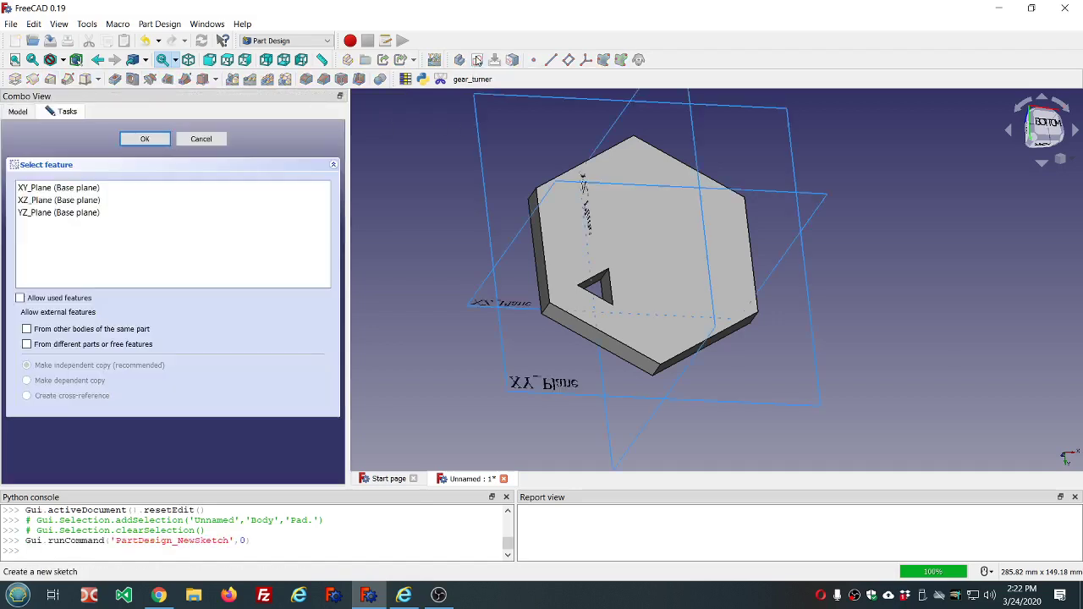
click(61, 201)
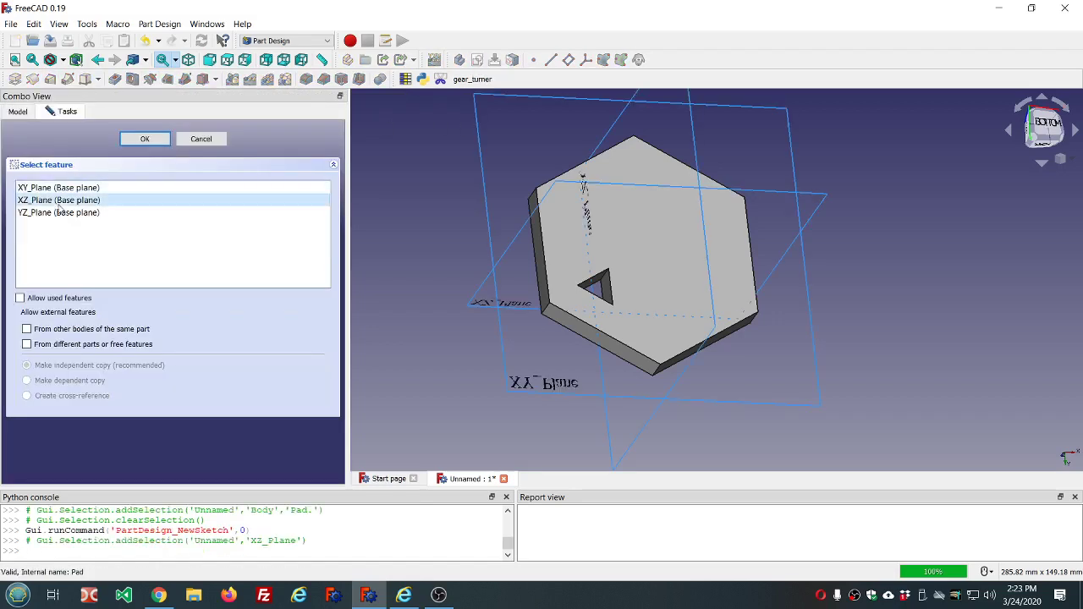
click(143, 141)
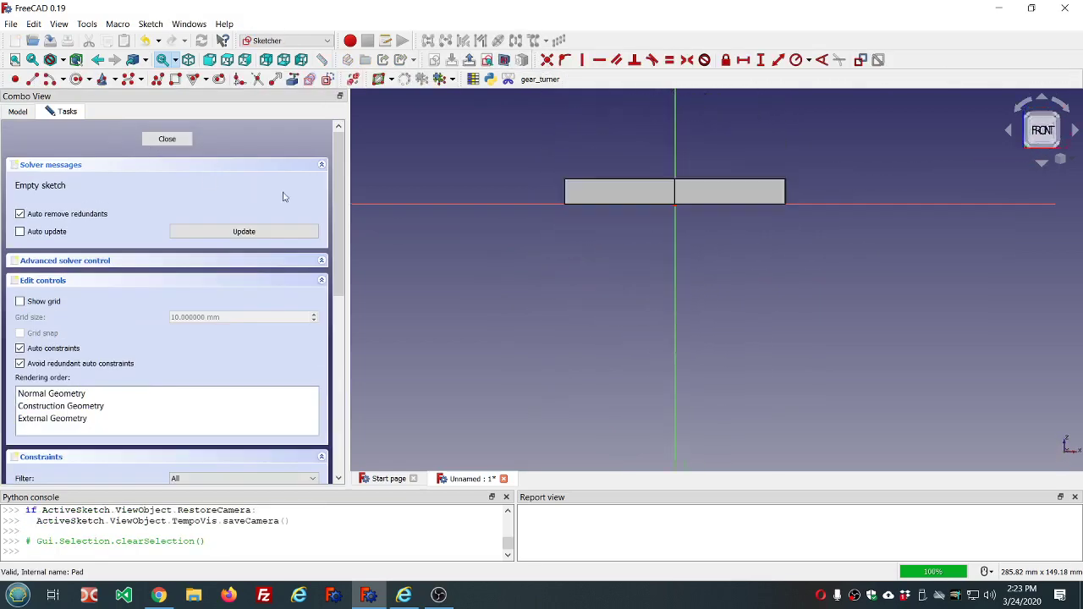
scroll(805, 245, up, 3)
middle_drag(794, 187, 795, 230)
scroll(799, 273, down, 2)
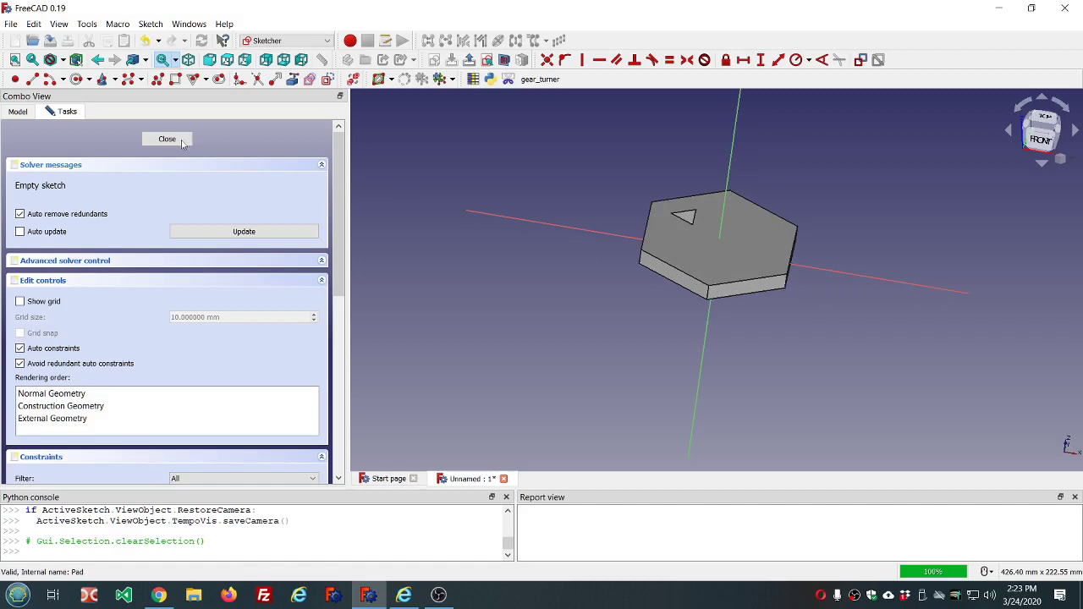
Draw a small rectangle at the plate's edge, raise its top edge slightly, and close.
click(175, 79)
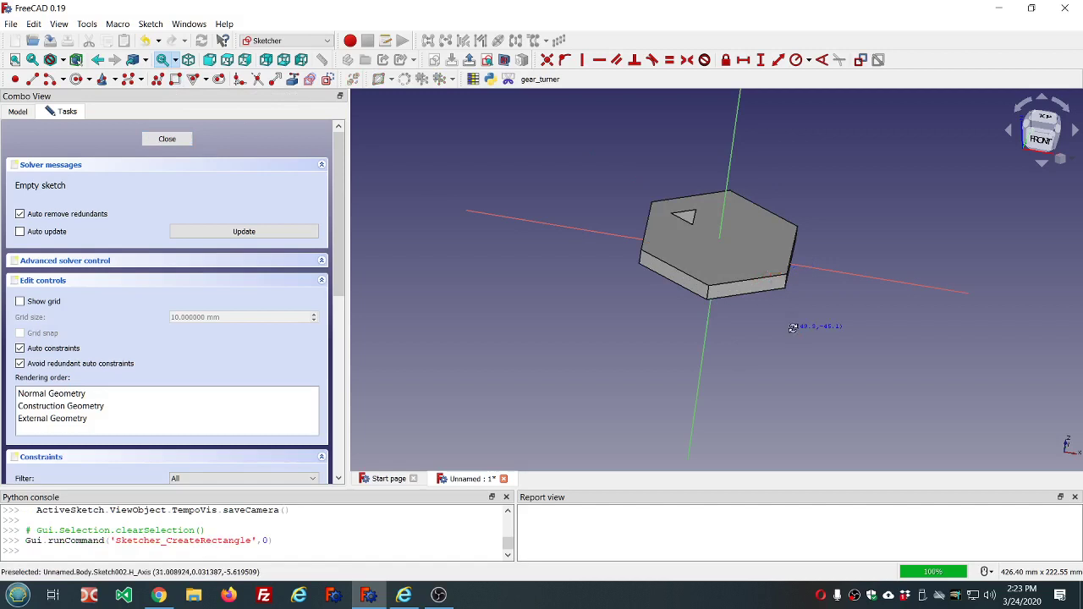
key(1)
click(763, 204)
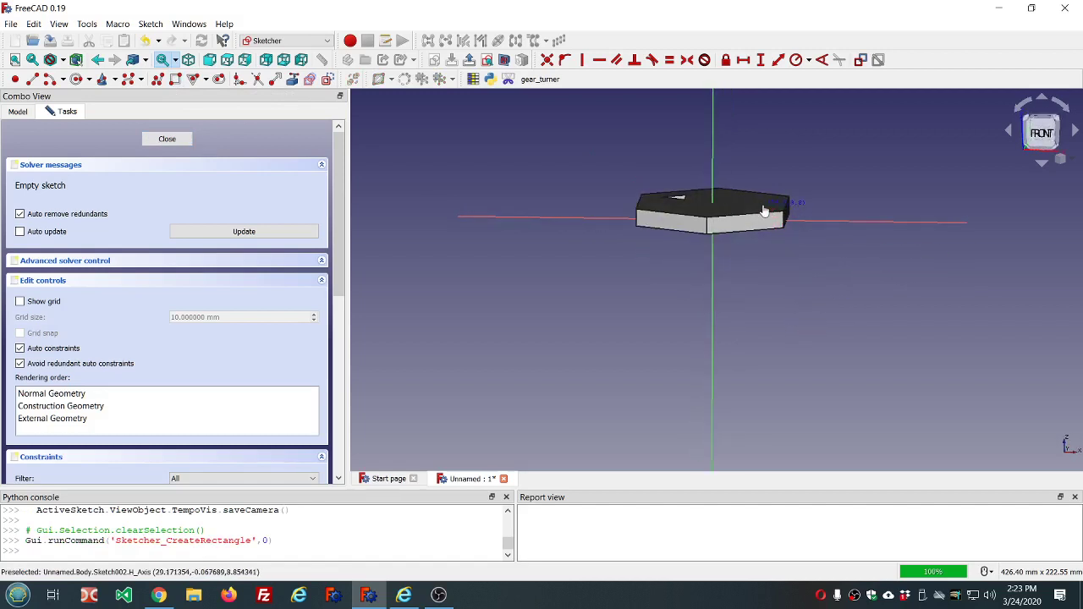
click(804, 248)
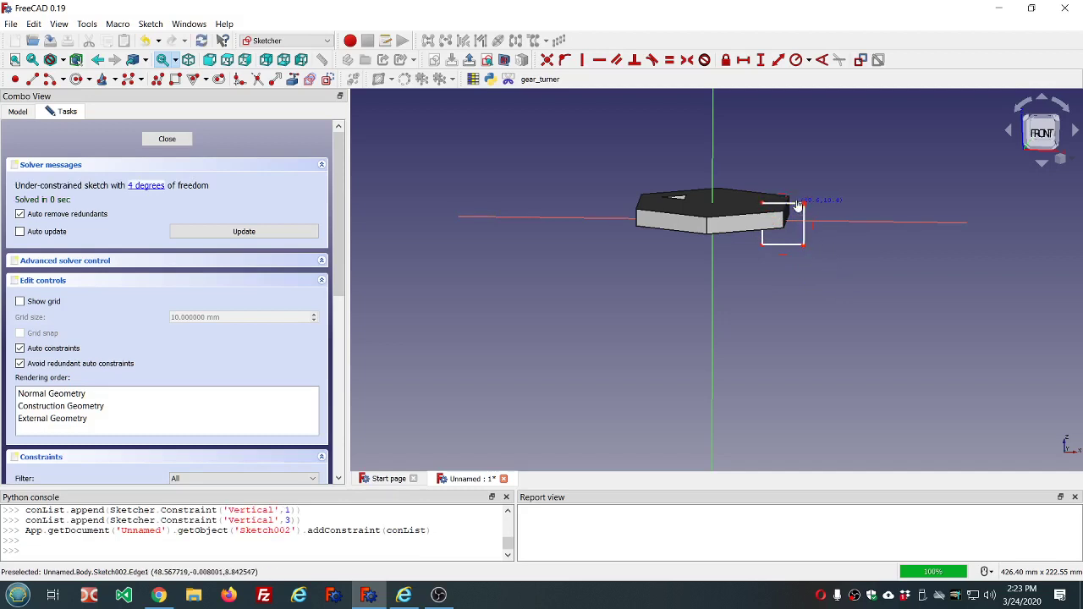
drag(798, 204, 799, 197)
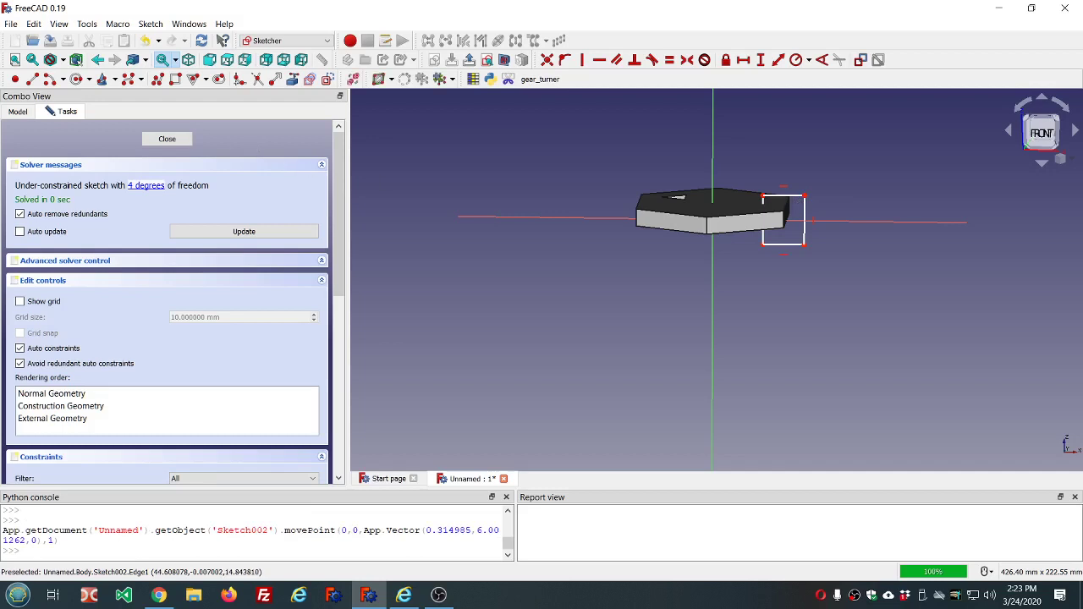
click(157, 139)
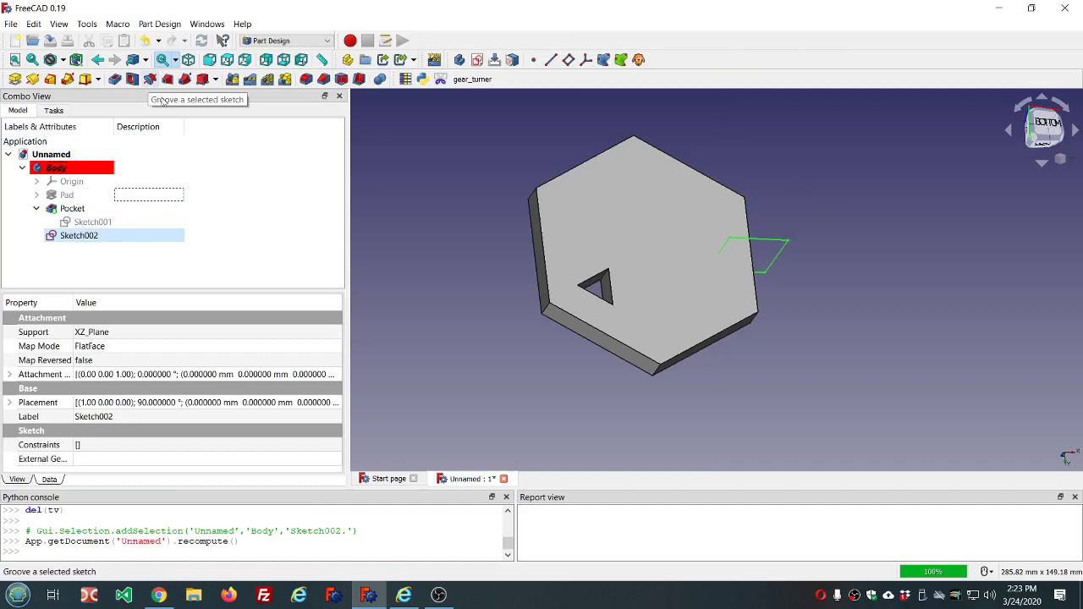
Cut a 360° Groove from Sketch002 around the vertical sketch axis.
click(841, 225)
mouse_move(841, 225)
mouse_down()
mouse_move(815, 265)
mouse_move(787, 257)
mouse_up()
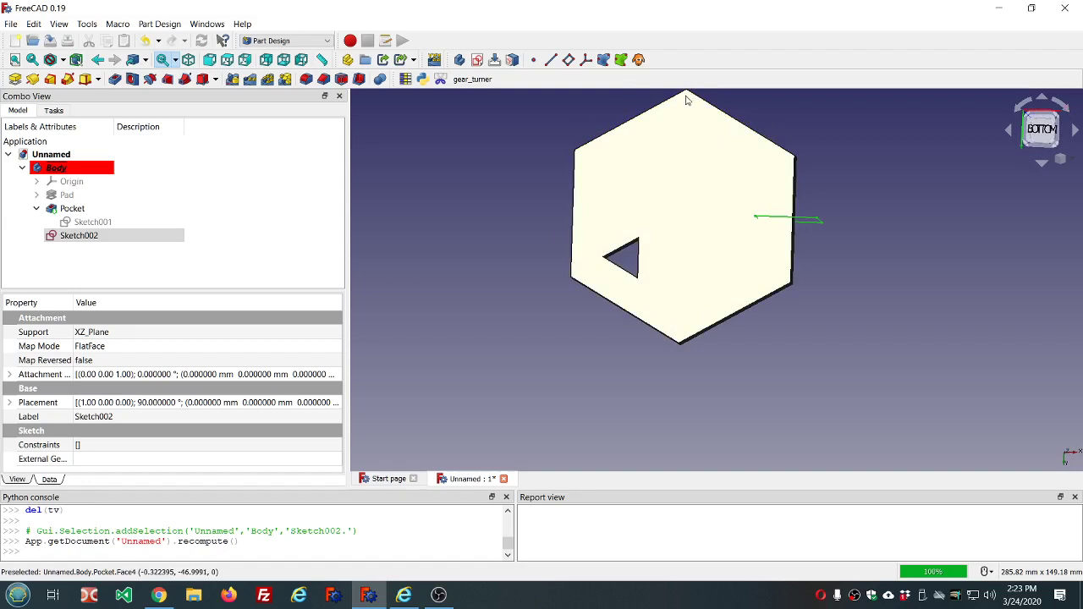
click(150, 79)
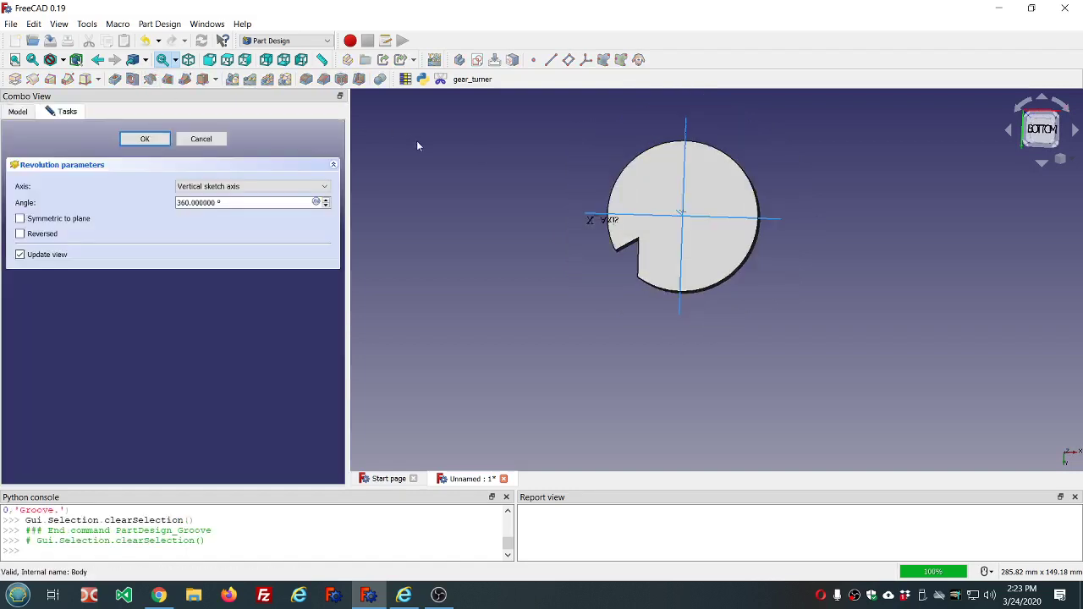
middle_drag(681, 302, 692, 283)
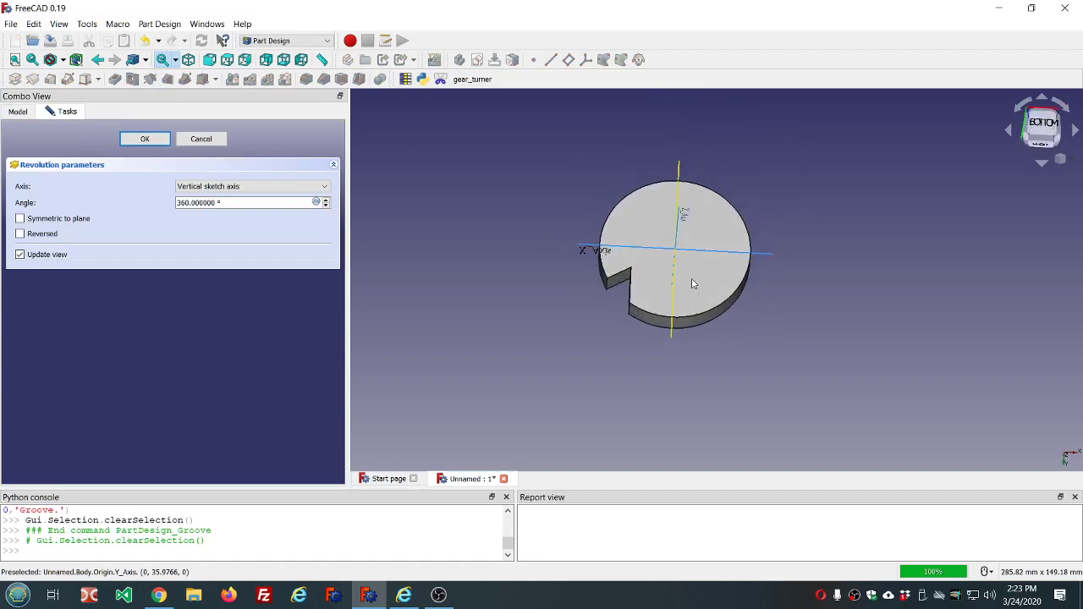
click(155, 142)
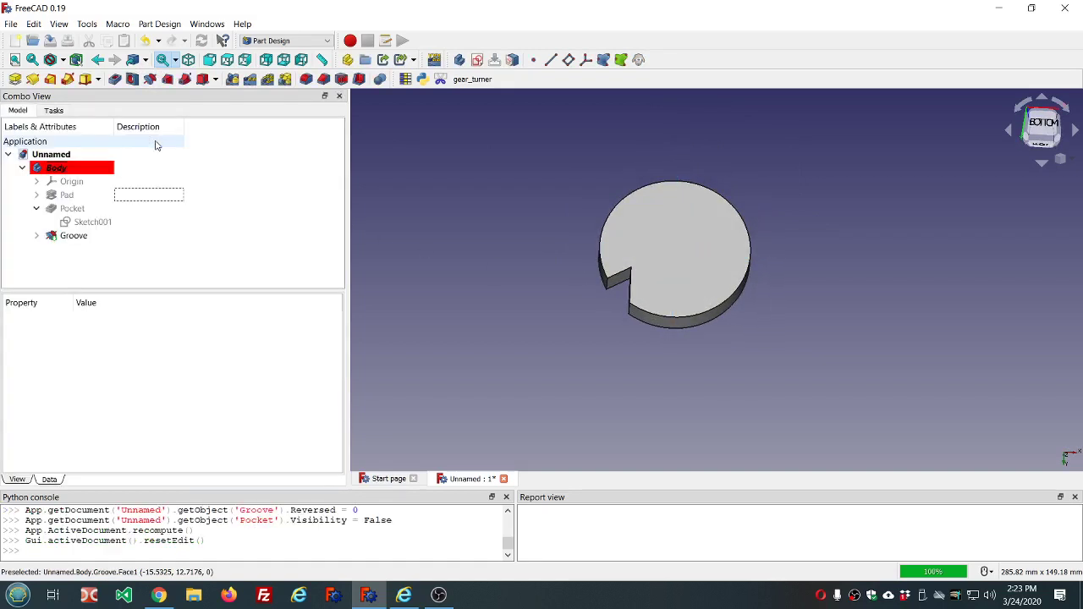
Narrow the Sketch002 rectangle by dragging its right edge left.
click(36, 236)
double_click(85, 249)
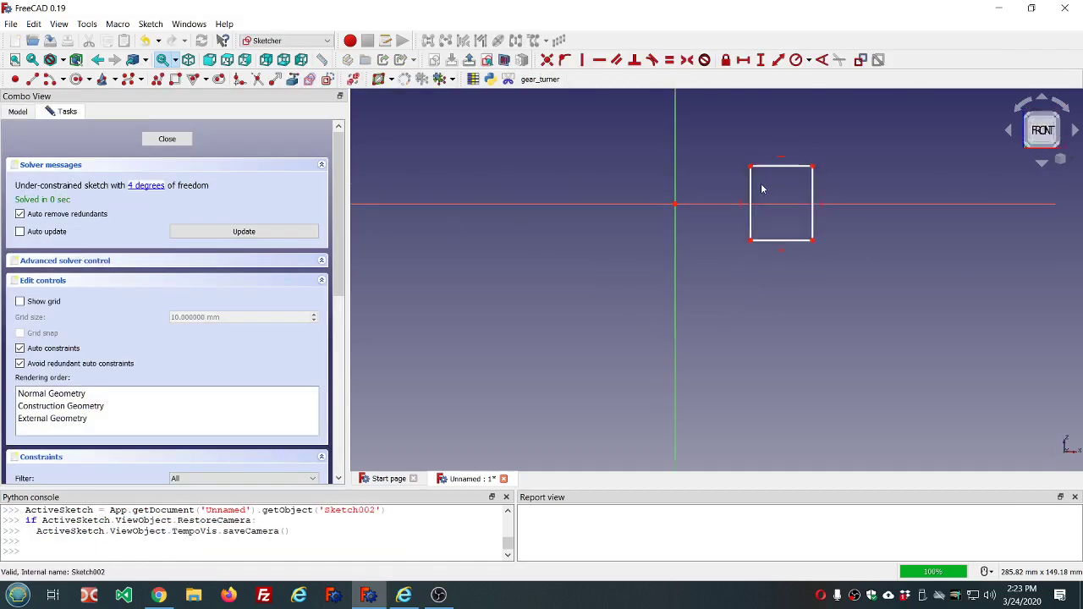
drag(810, 208, 795, 209)
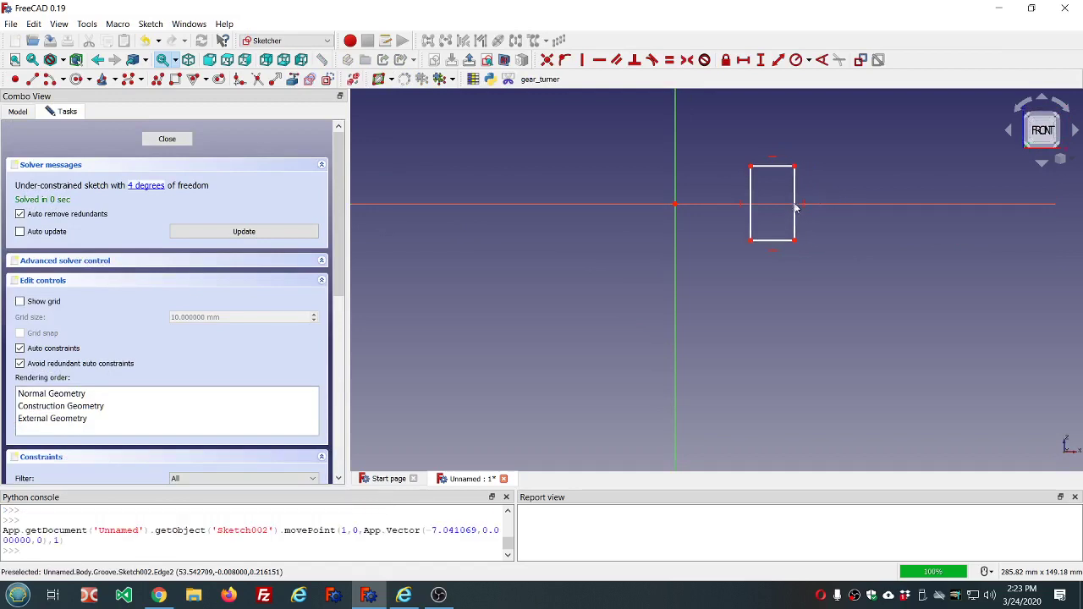
click(171, 139)
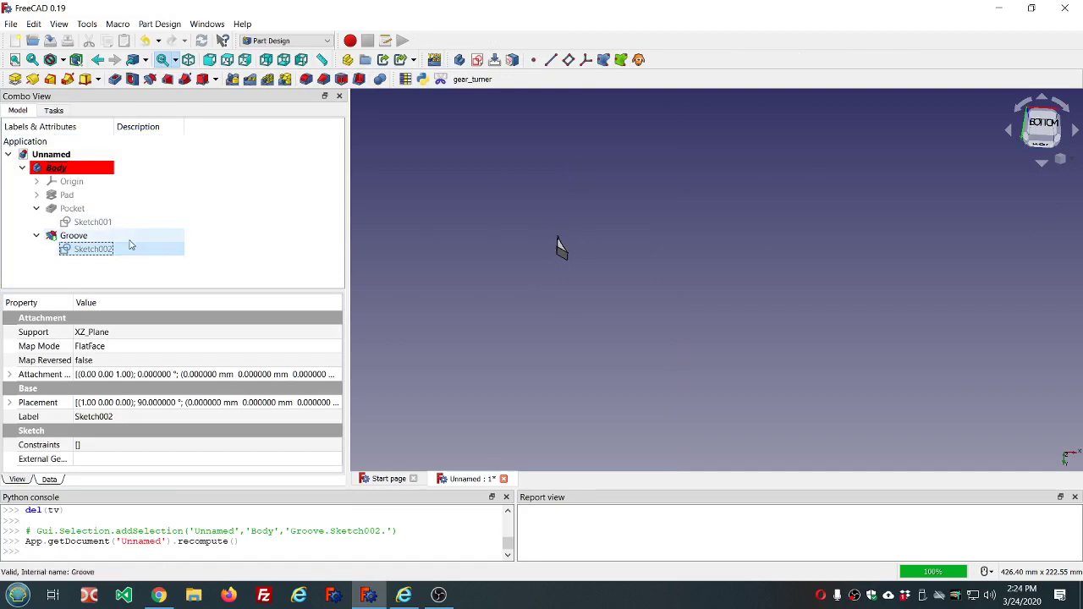
Show the Pocket solid again and delete the Groove feature.
click(73, 237)
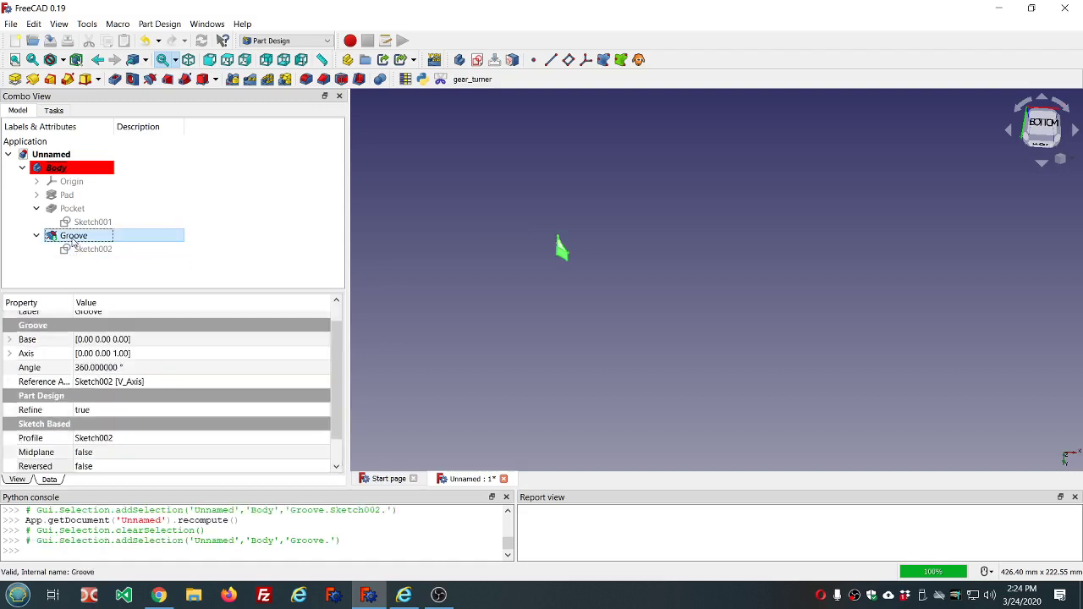
click(71, 210)
key(space)
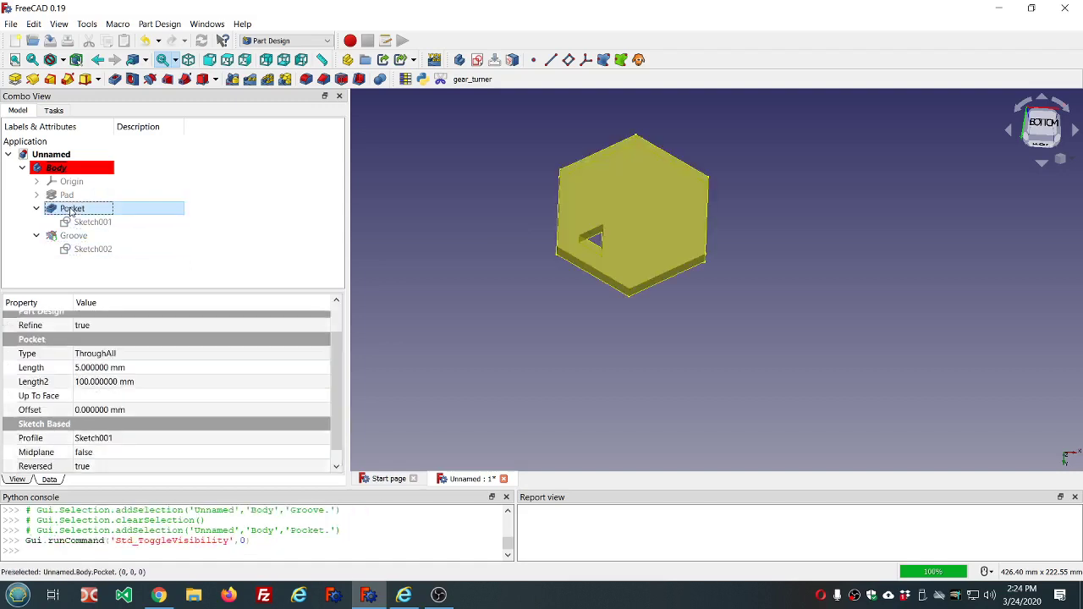
click(75, 237)
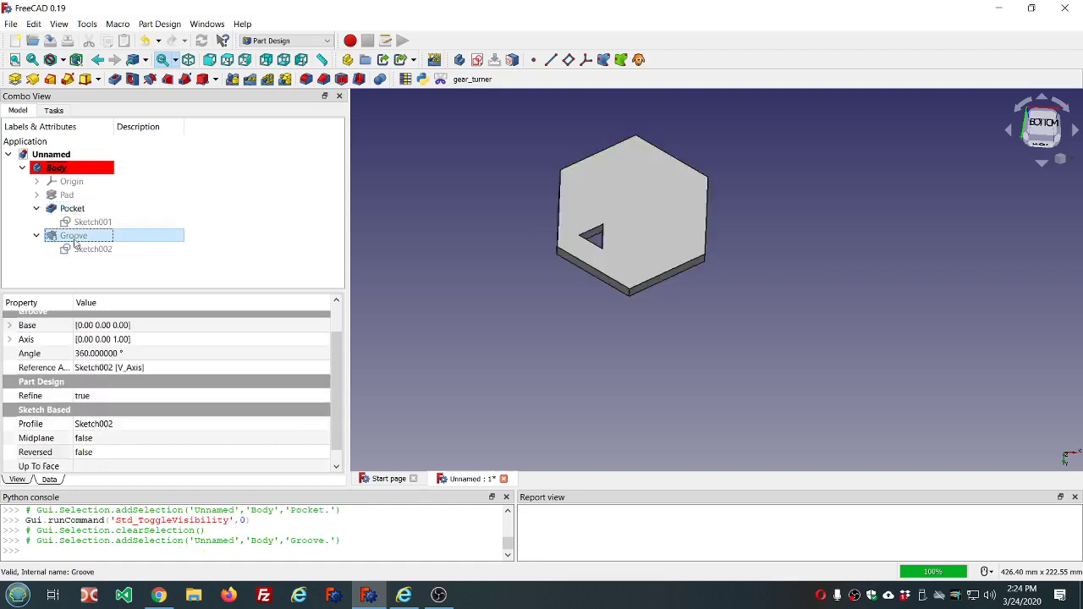
click(80, 248)
click(78, 239)
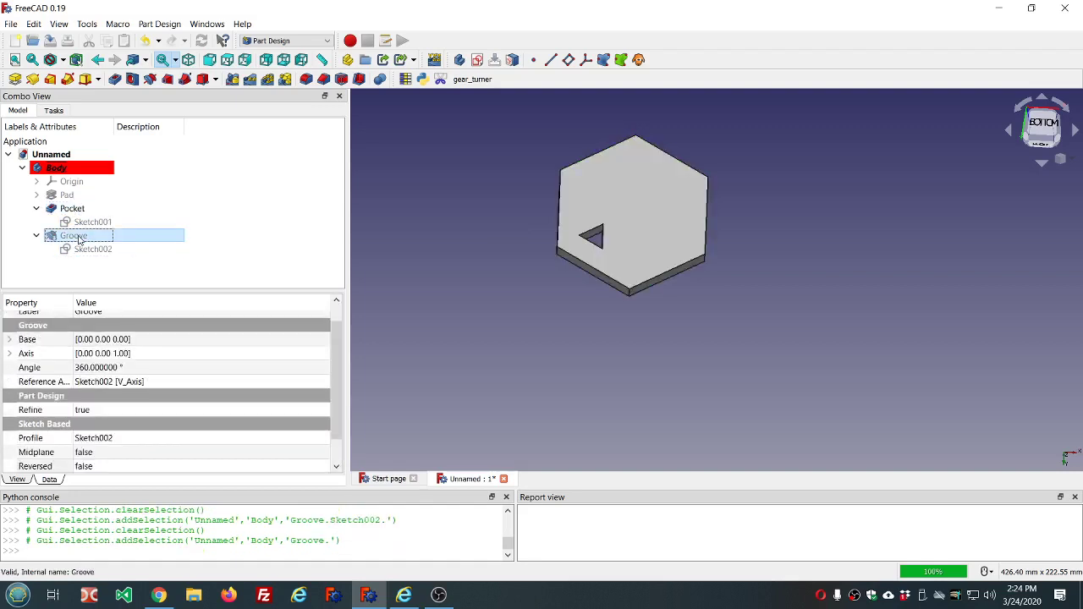
key(Delete)
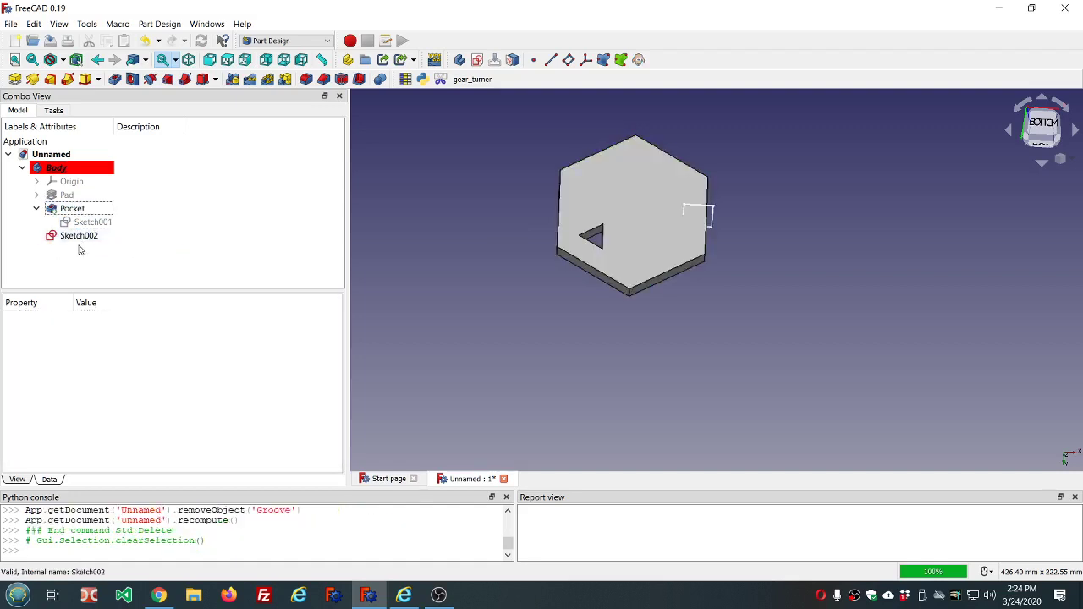
Revolve Sketch002 into a ring, inspect it, and cancel the revolution.
click(88, 239)
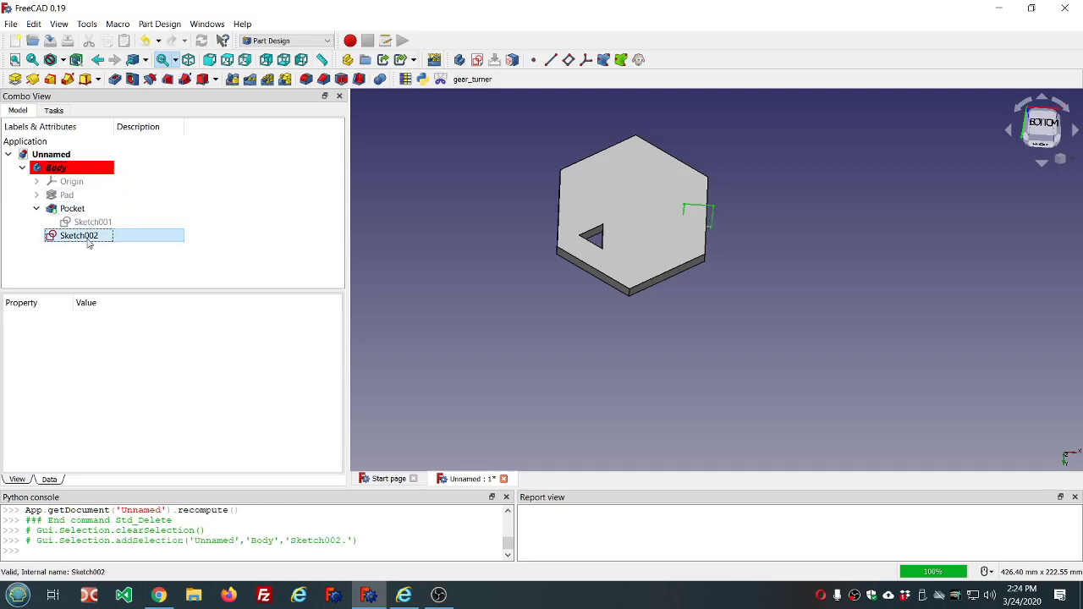
click(32, 79)
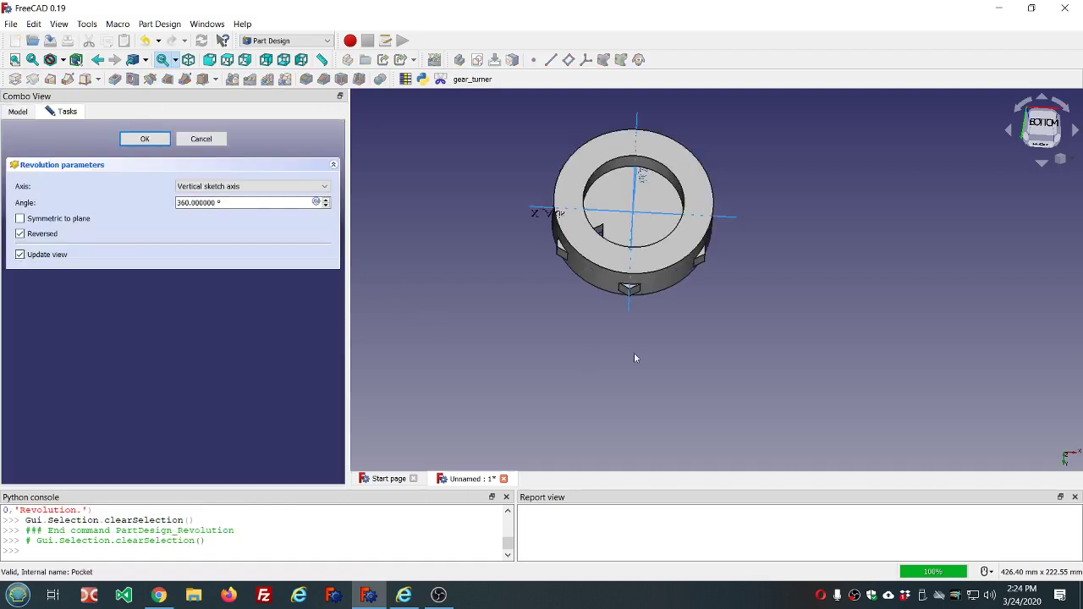
middle_drag(731, 256, 668, 242)
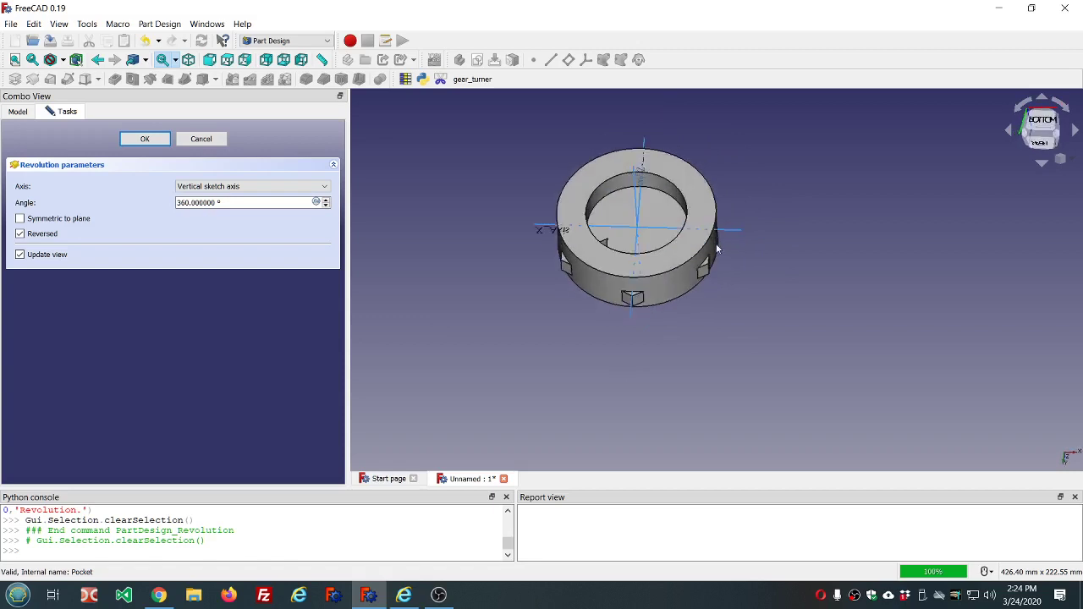
click(202, 140)
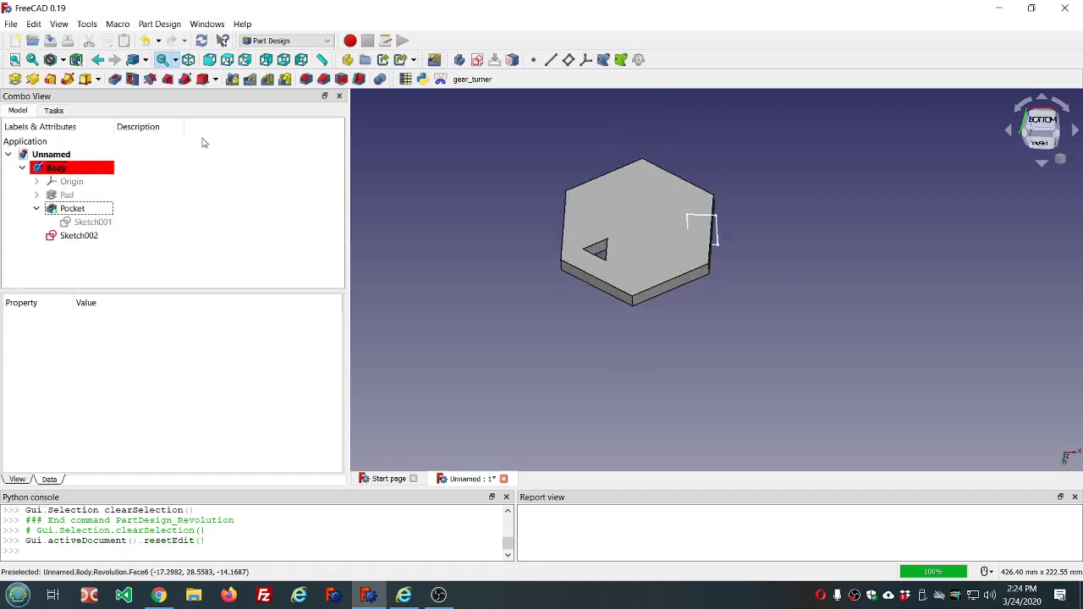
Revolve Sketch002 again, inspect the ring from several angles, then cancel it.
click(79, 236)
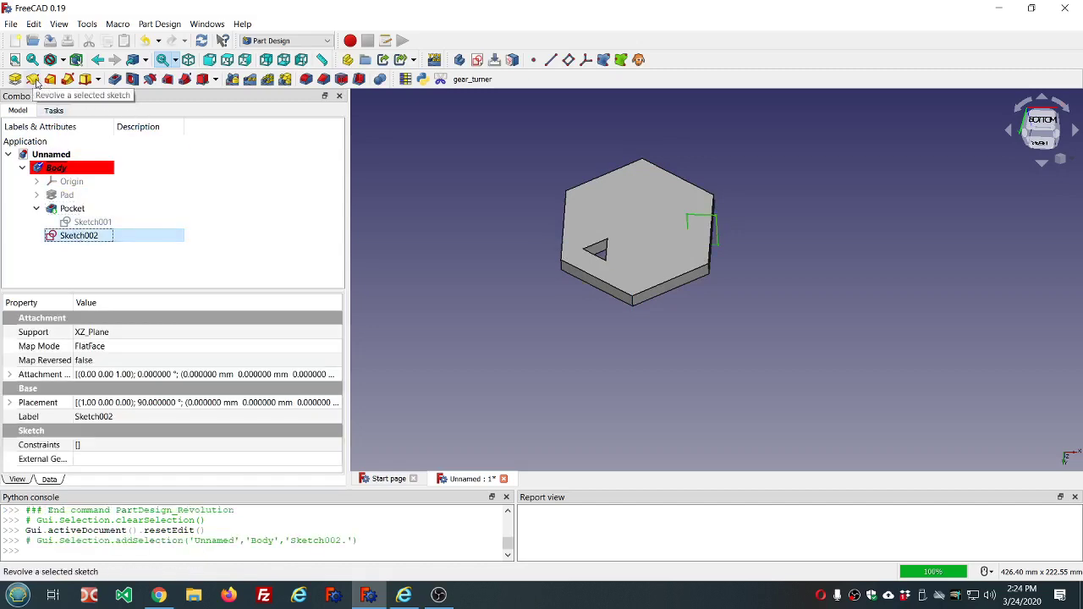
click(37, 82)
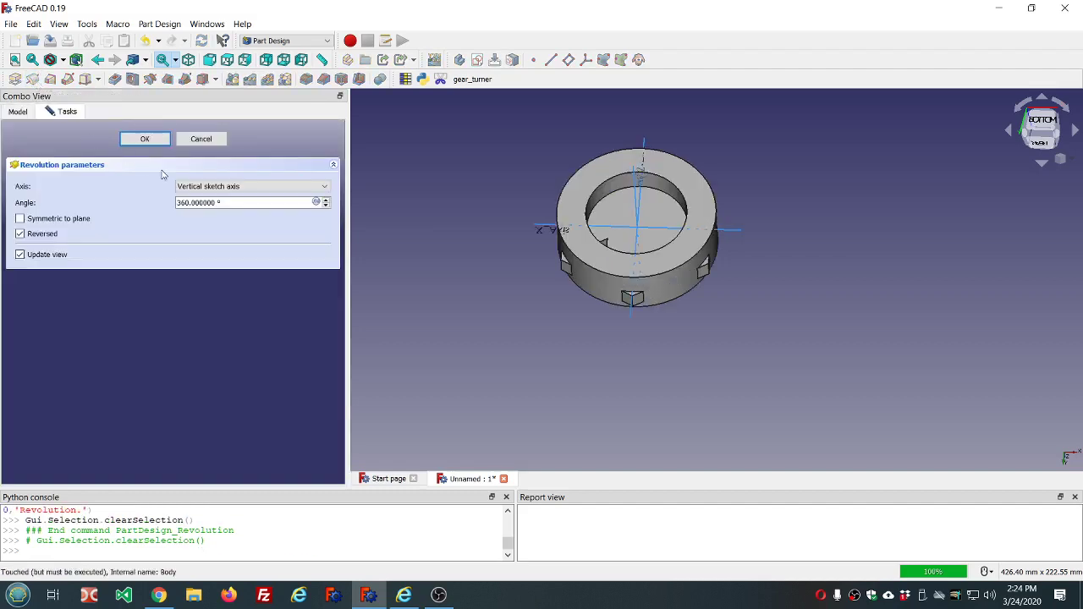
scroll(727, 229, up, 3)
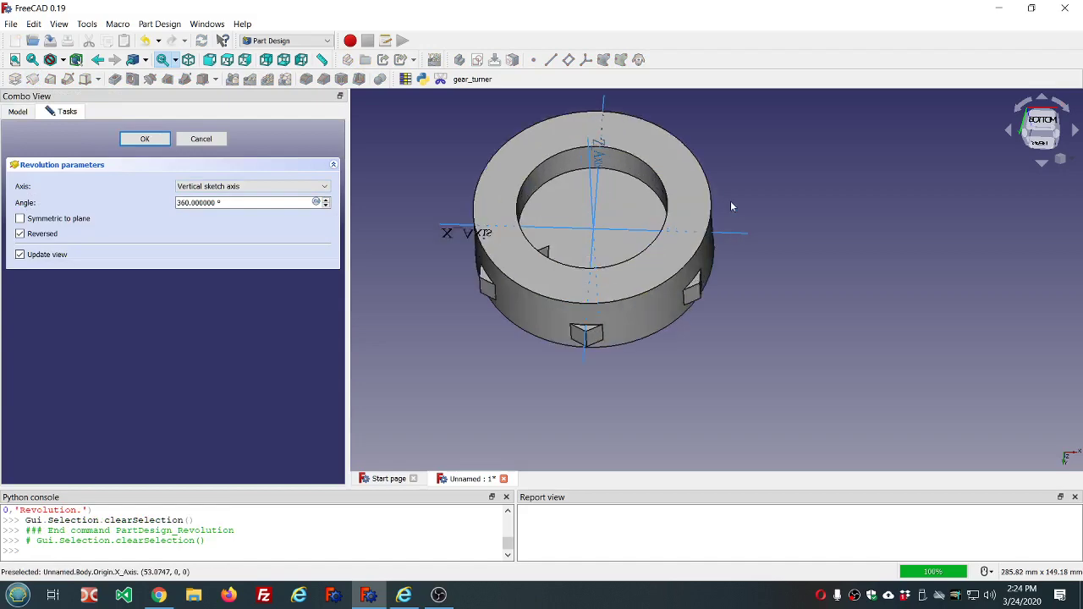
middle_drag(730, 201, 766, 317)
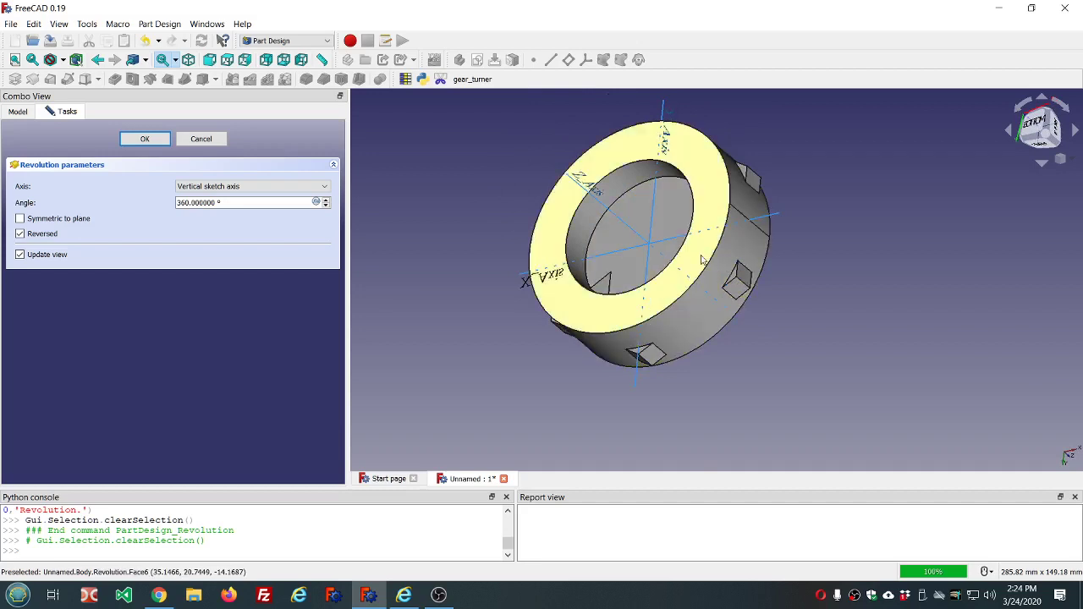
middle_drag(718, 263, 747, 274)
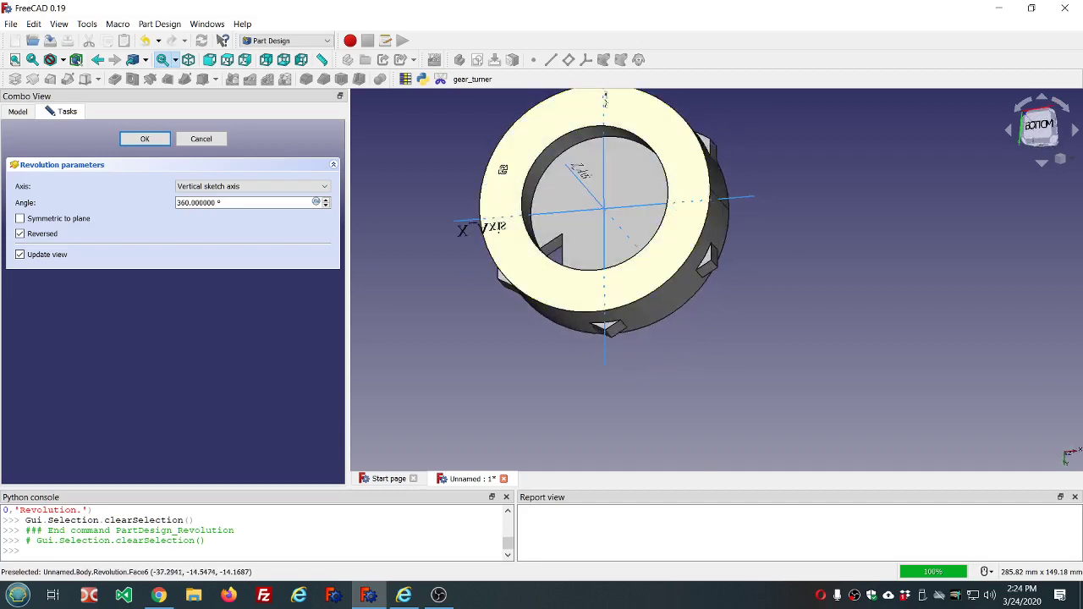
mouse_move(558, 211)
middle_down()
mouse_move(593, 203)
mouse_move(570, 221)
middle_up()
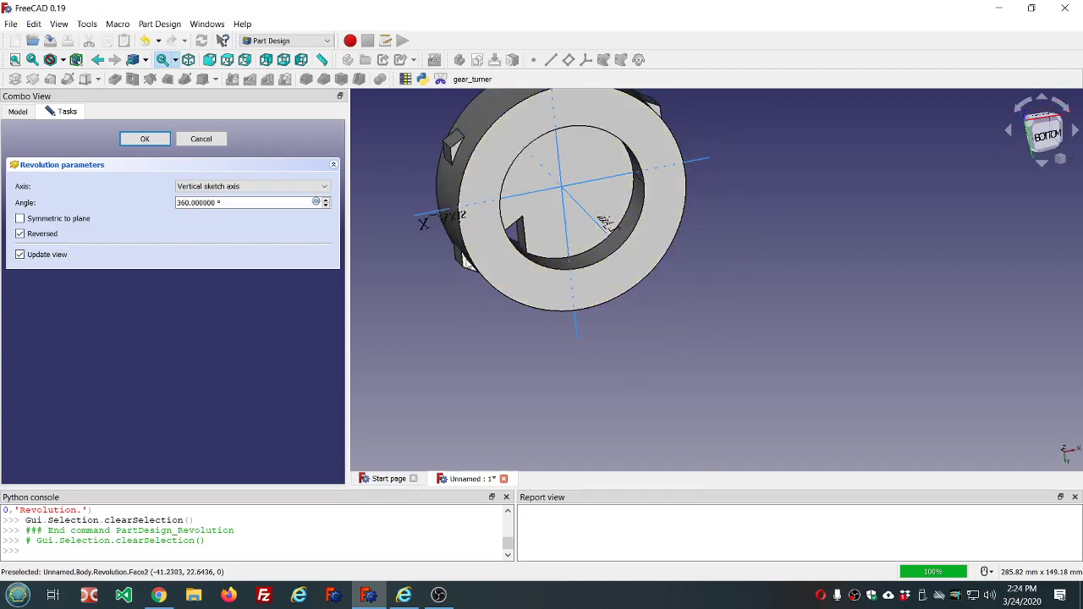
middle_drag(472, 268, 499, 249)
scroll(507, 237, down, 6)
scroll(527, 206, up, 6)
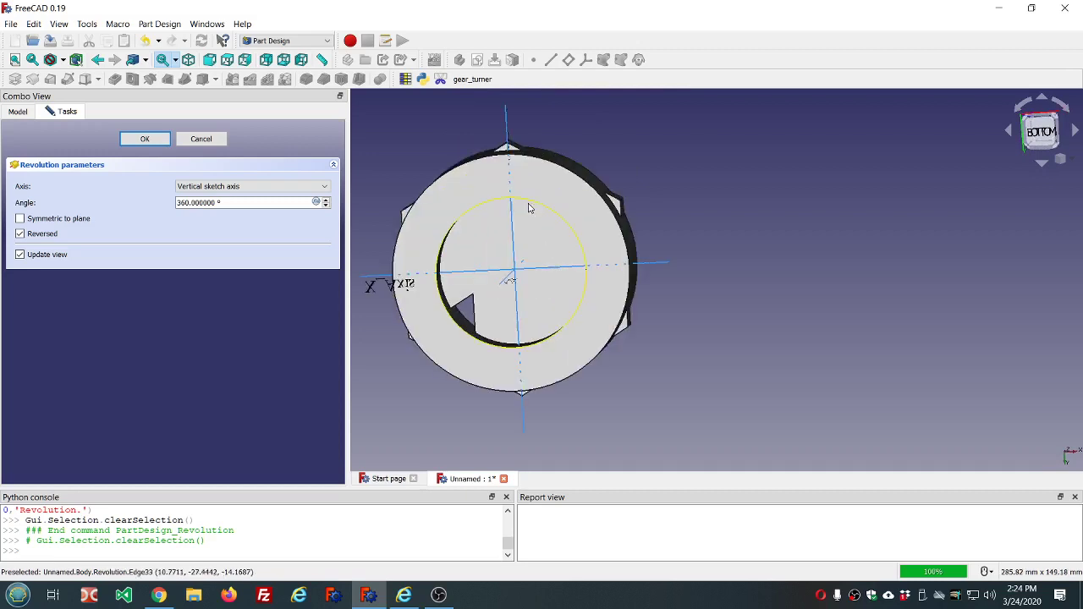
middle_drag(554, 166, 555, 164)
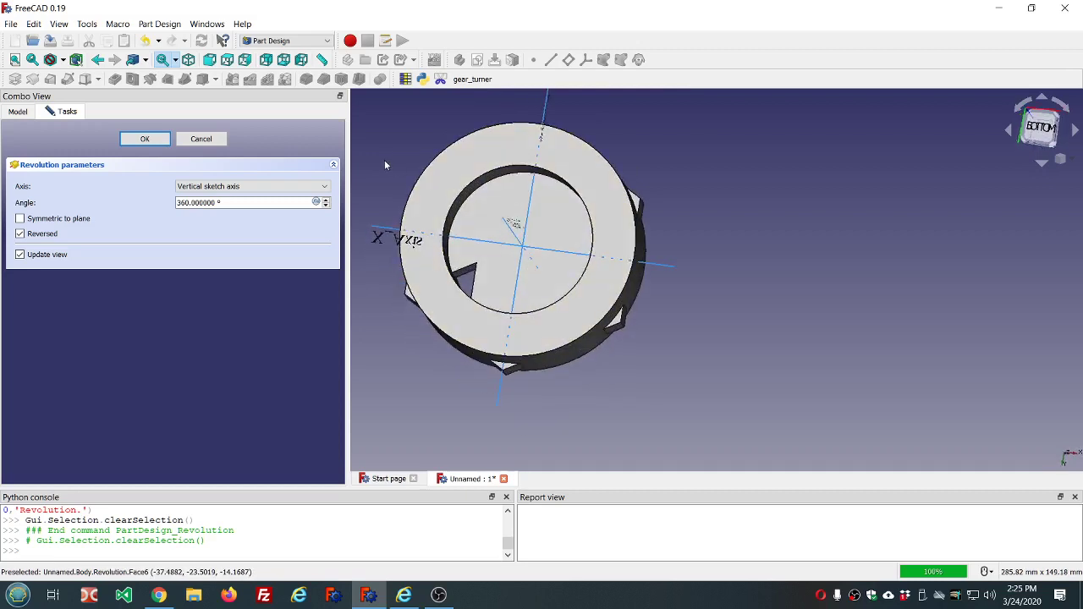
click(201, 140)
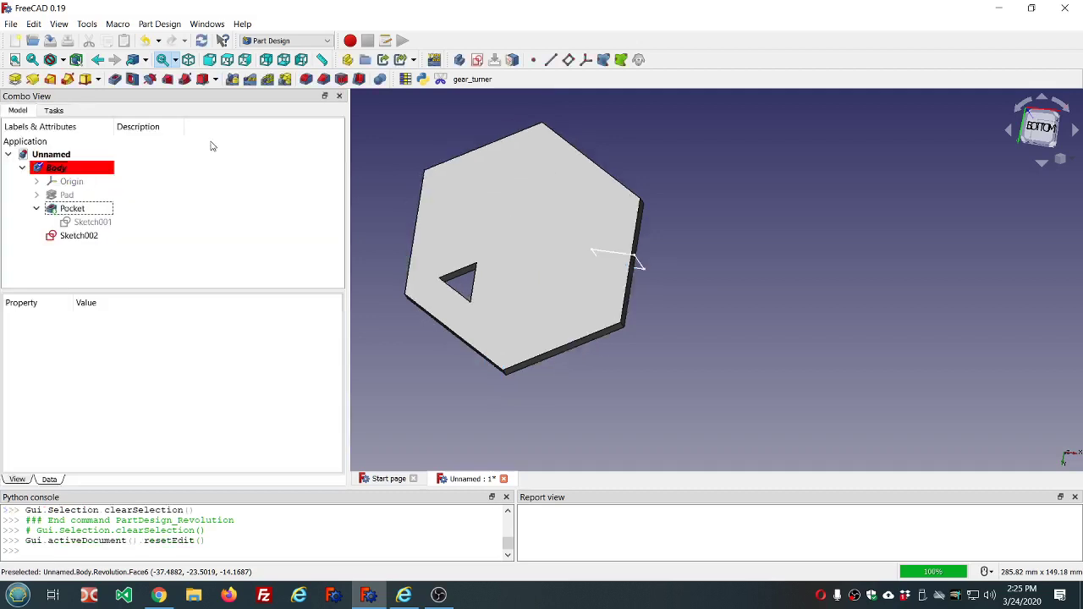
Drag Sketch002's rectangle top edge down so it starts at the plate's top edge, then close the sketch.
scroll(443, 222, up, 3)
scroll(447, 232, down, 5)
mouse_move(447, 232)
middle_down()
mouse_move(519, 251)
mouse_move(423, 270)
middle_up()
double_click(80, 237)
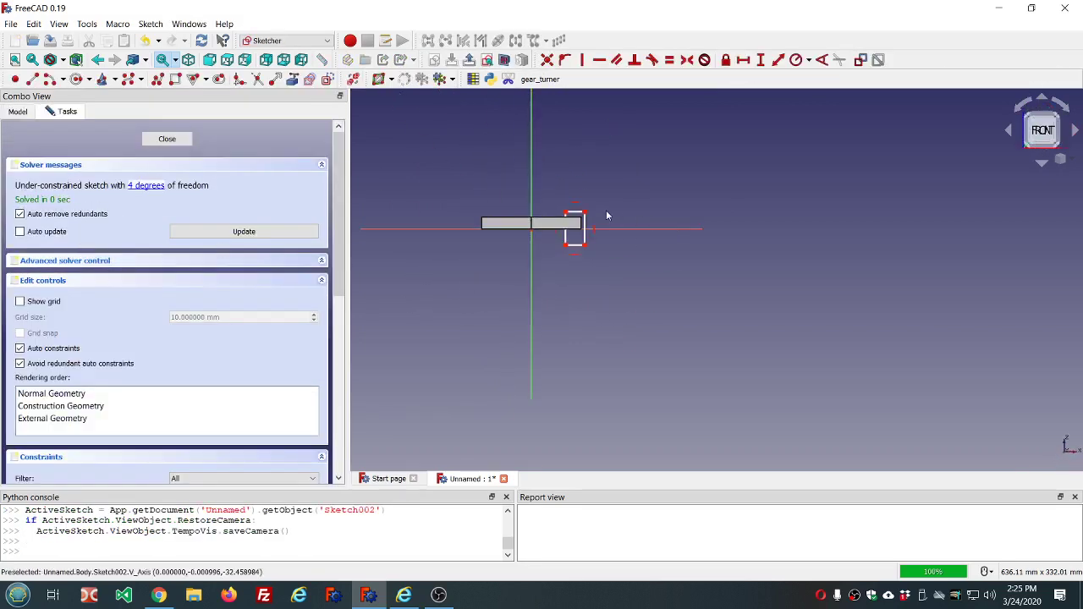
scroll(606, 210, up, 3)
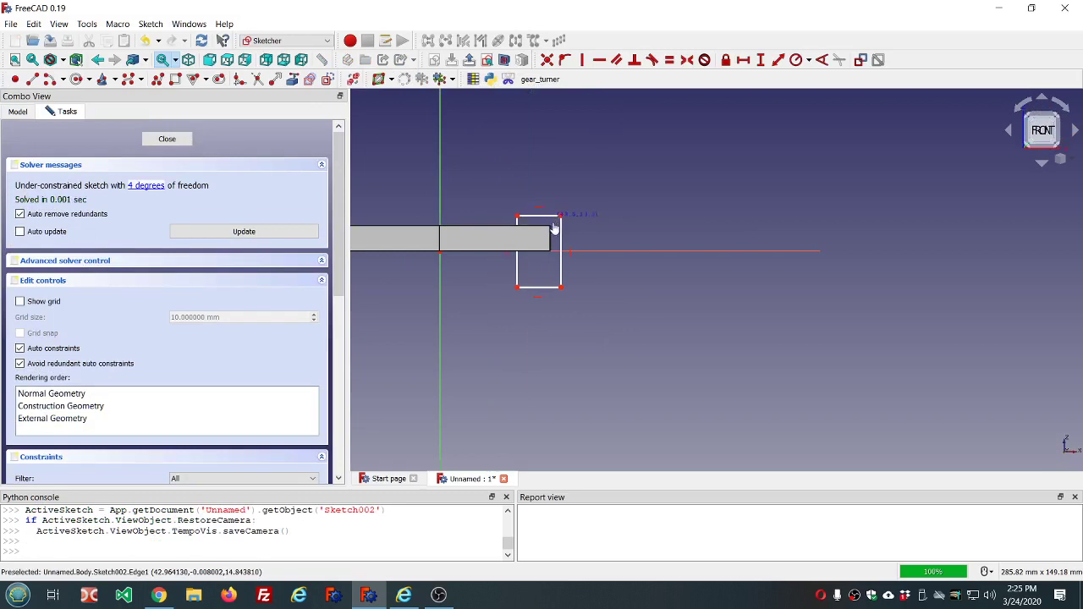
drag(554, 231, 555, 240)
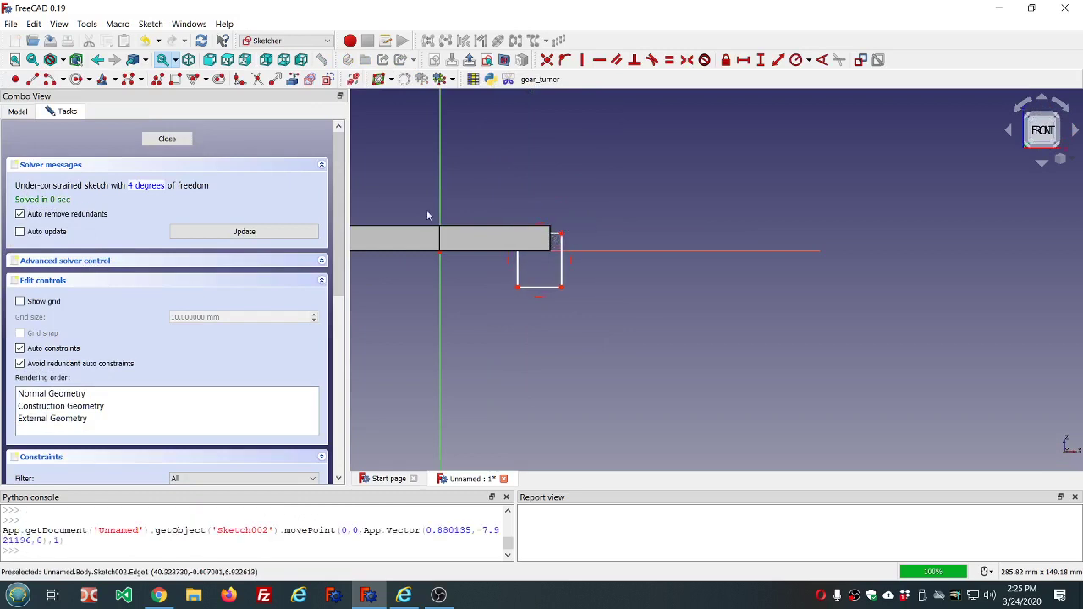
click(167, 140)
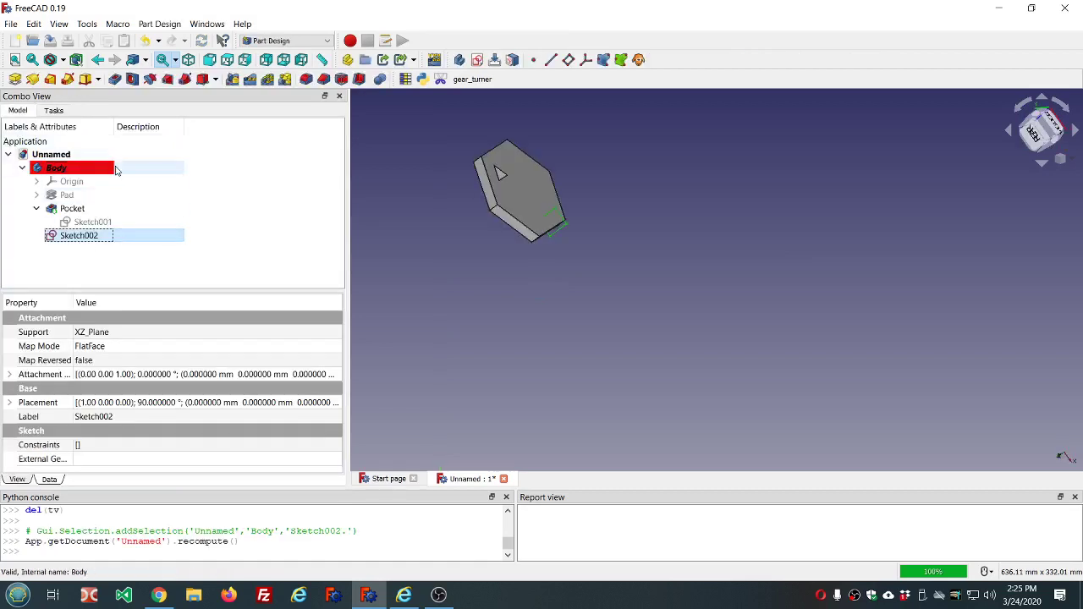
click(150, 78)
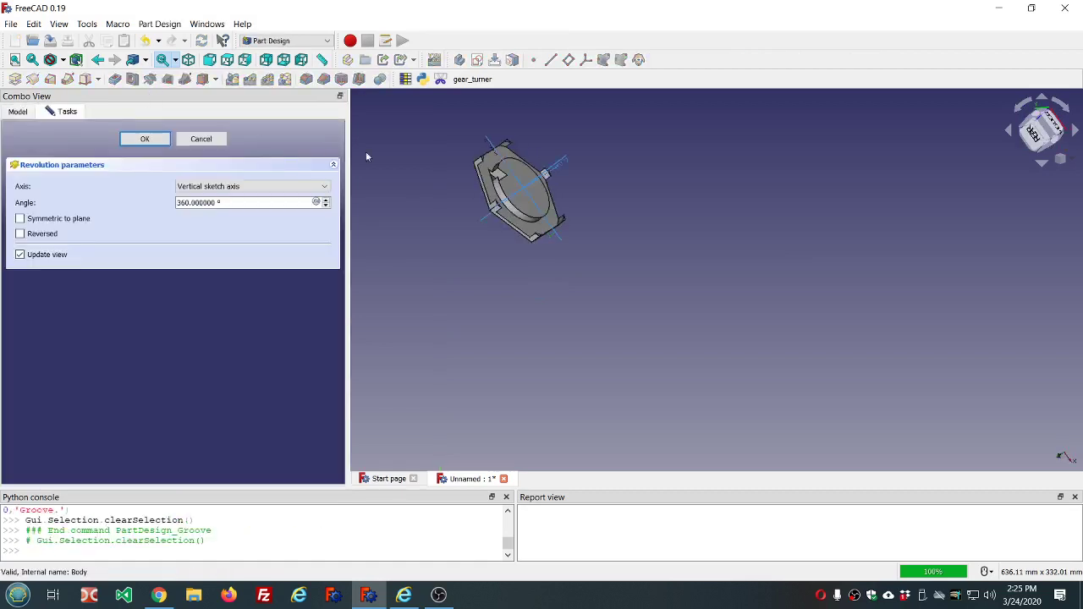
middle_drag(548, 128, 521, 173)
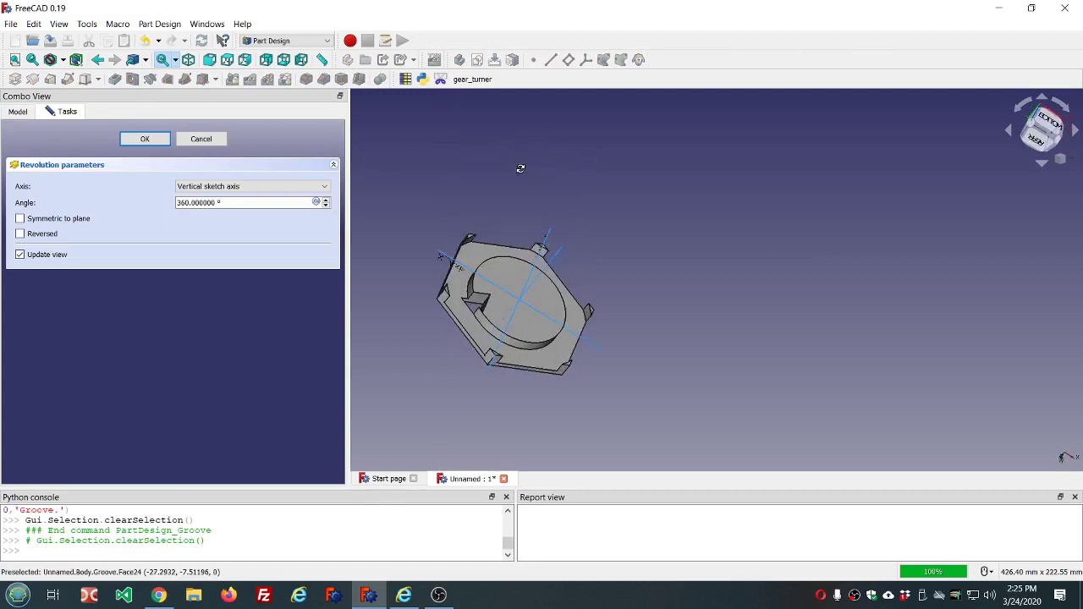
scroll(487, 236, up, 4)
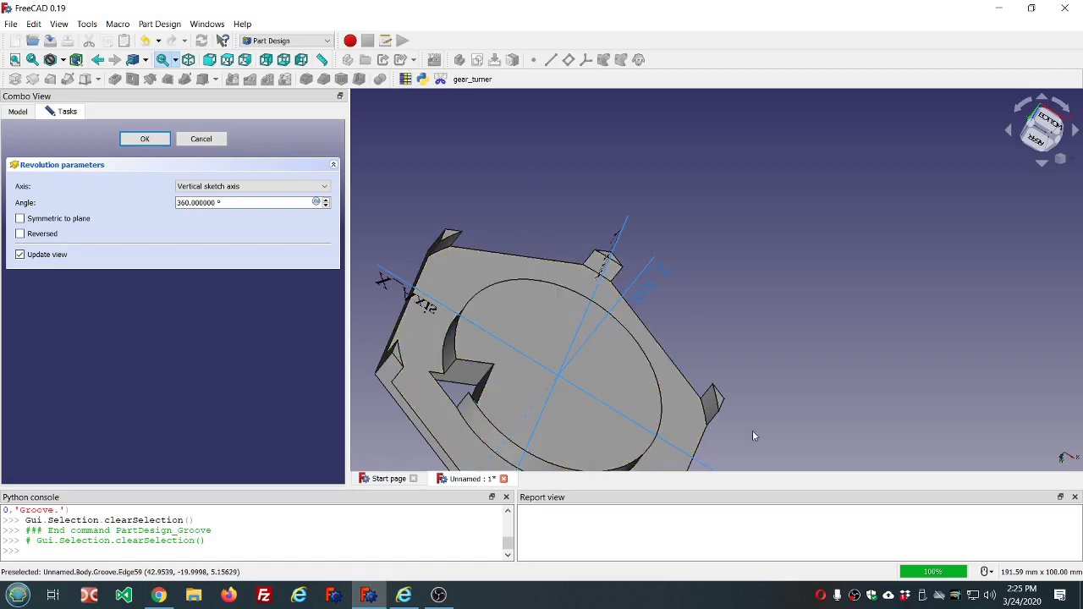
middle_drag(753, 433, 652, 258)
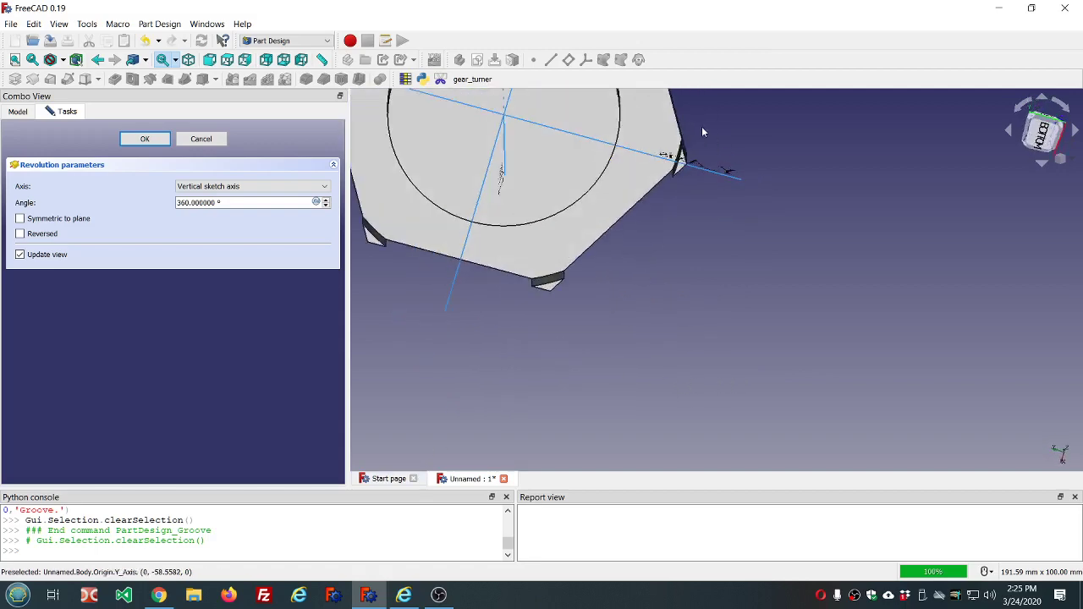
middle_drag(701, 133, 714, 186)
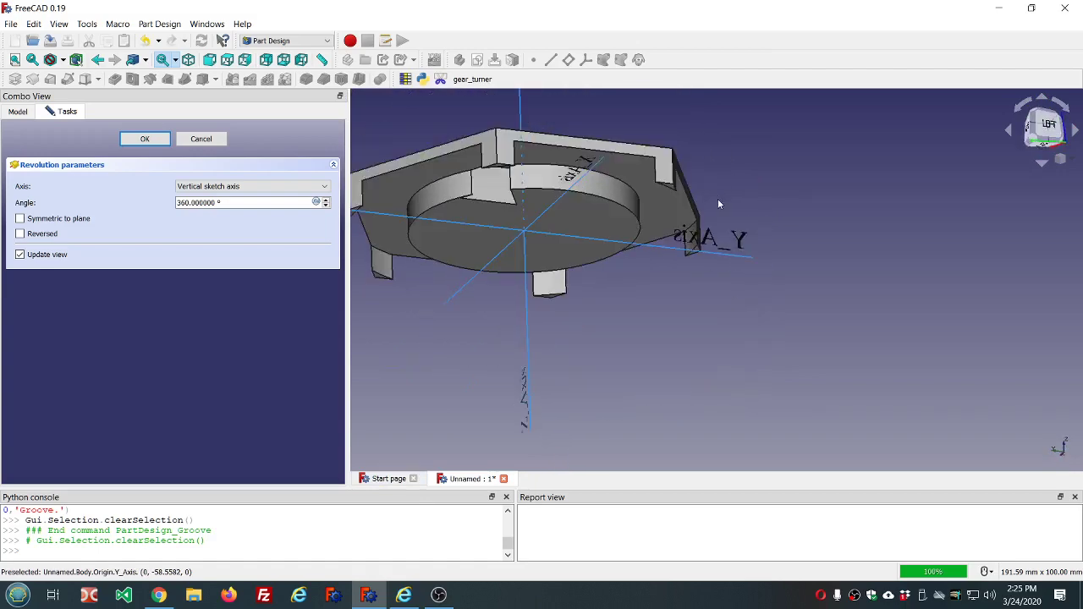
scroll(657, 184, down, 3)
scroll(644, 163, up, 3)
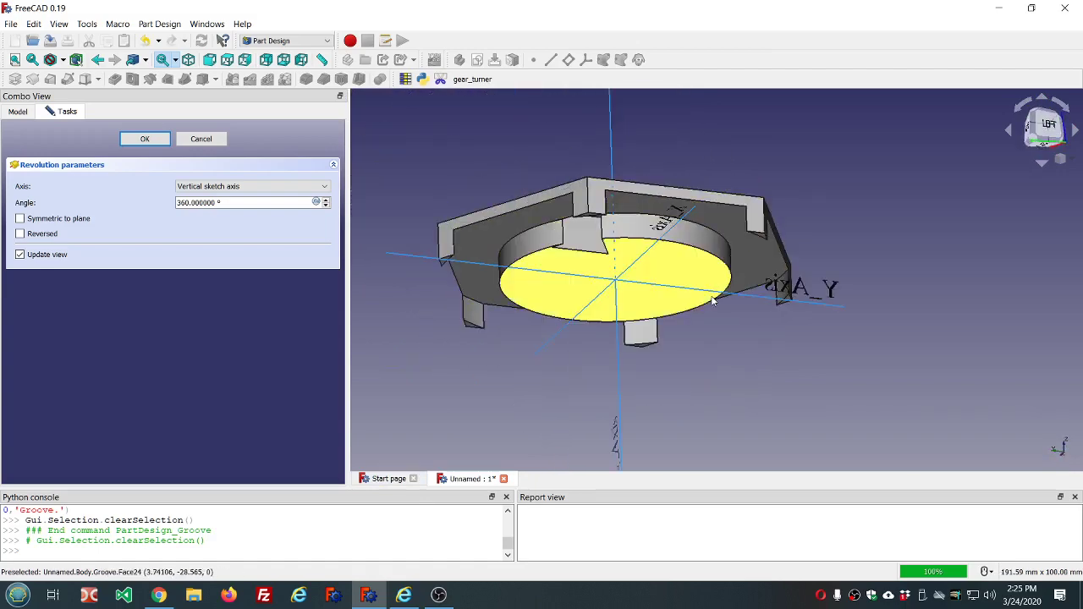
middle_drag(720, 342, 702, 319)
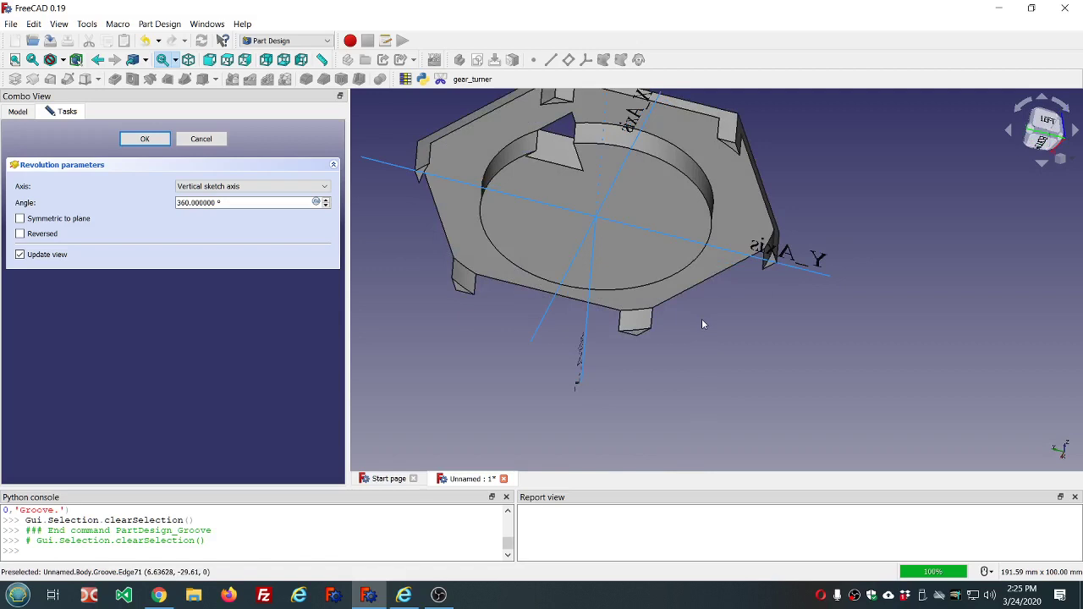
scroll(701, 324, down, 3)
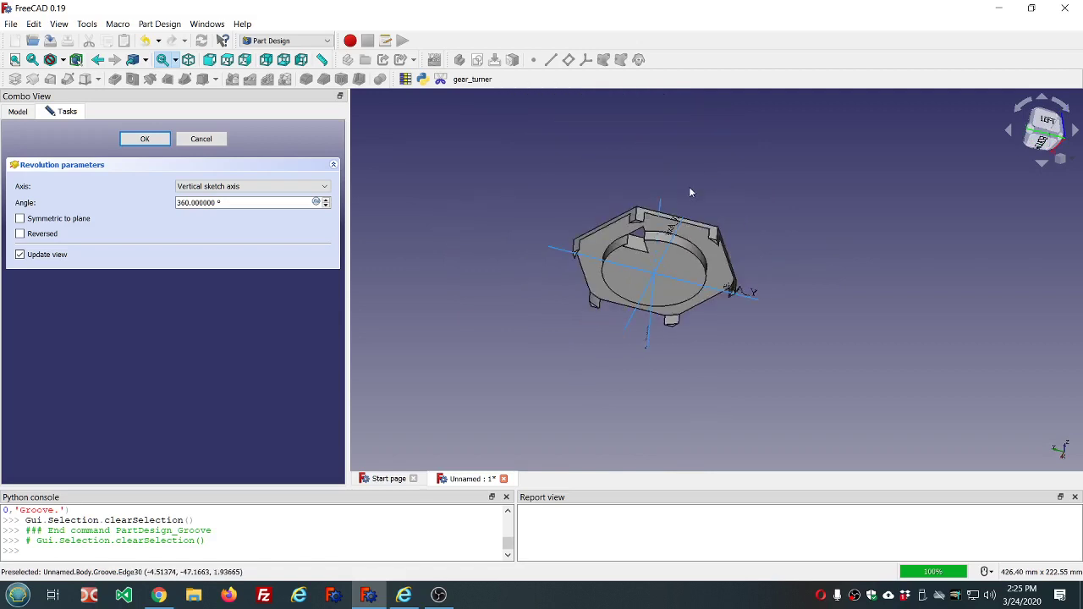
middle_drag(690, 193, 615, 101)
scroll(620, 241, up, 5)
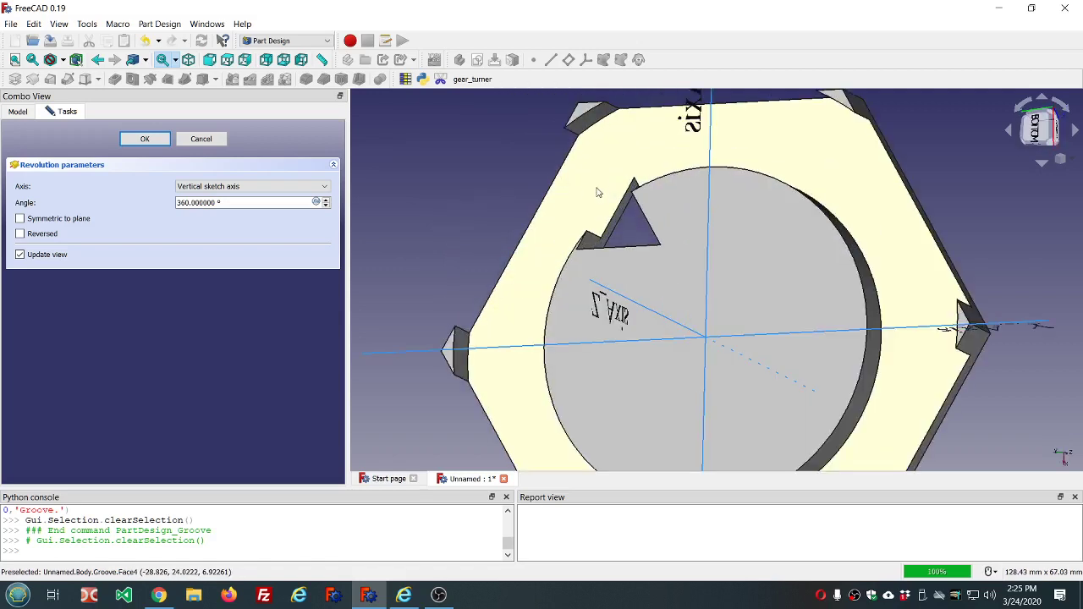
middle_drag(622, 223, 667, 225)
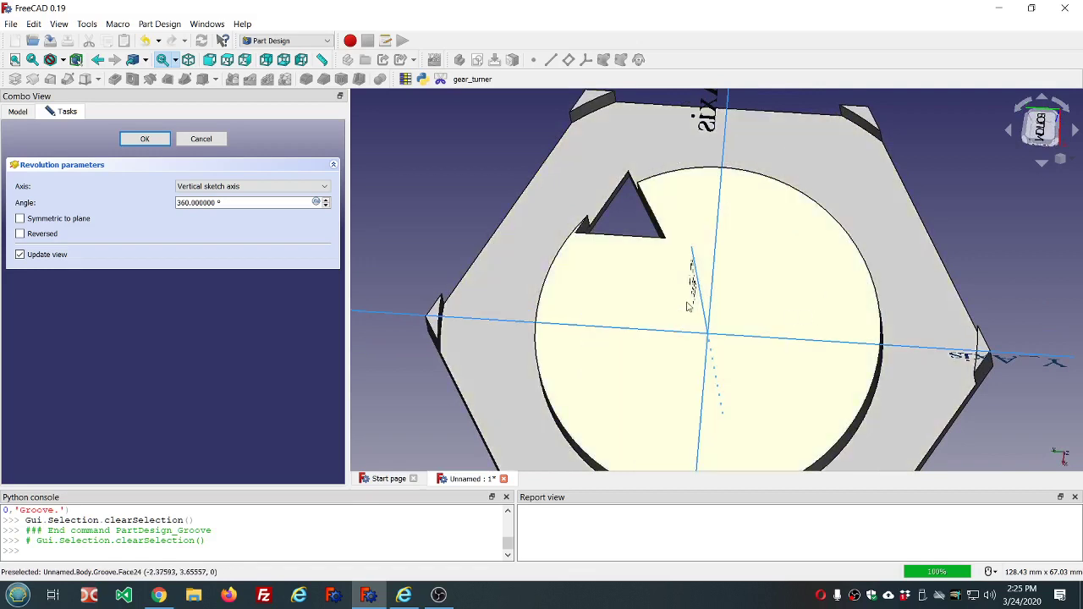
scroll(686, 305, down, 4)
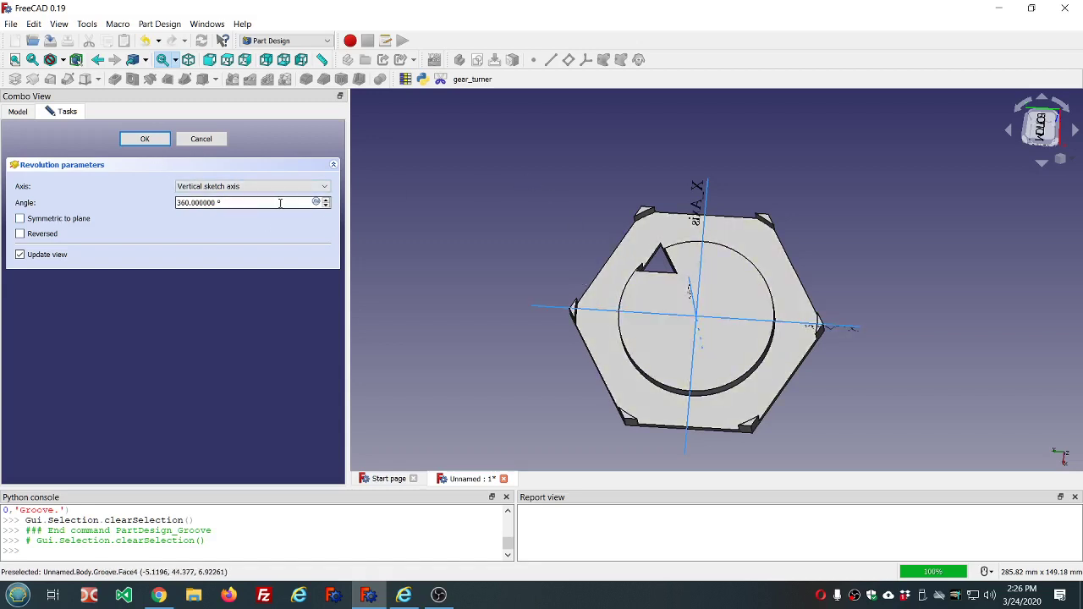
click(325, 188)
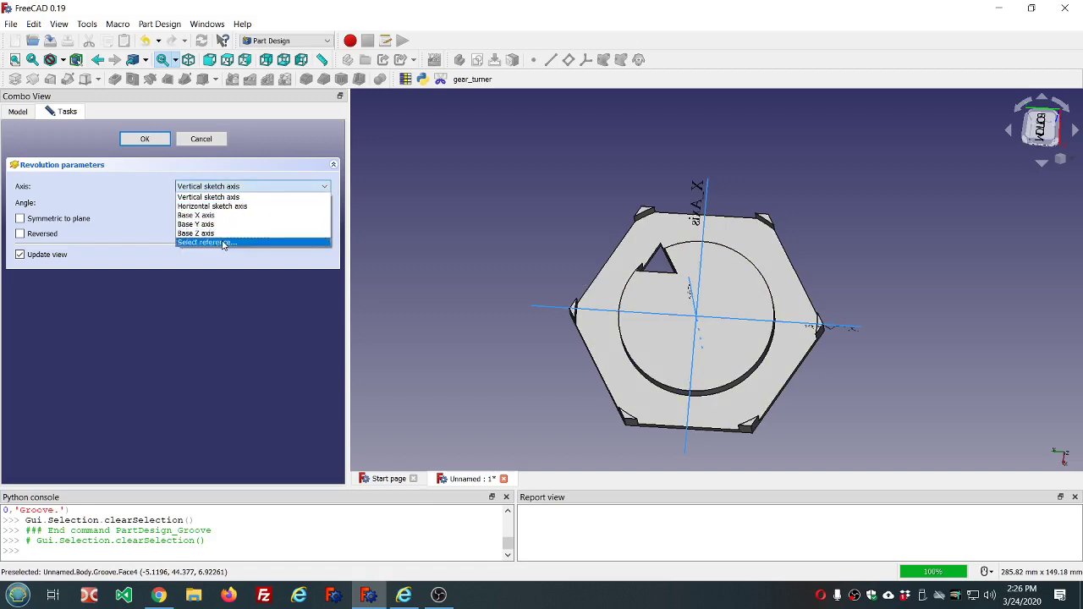
click(216, 144)
click(217, 144)
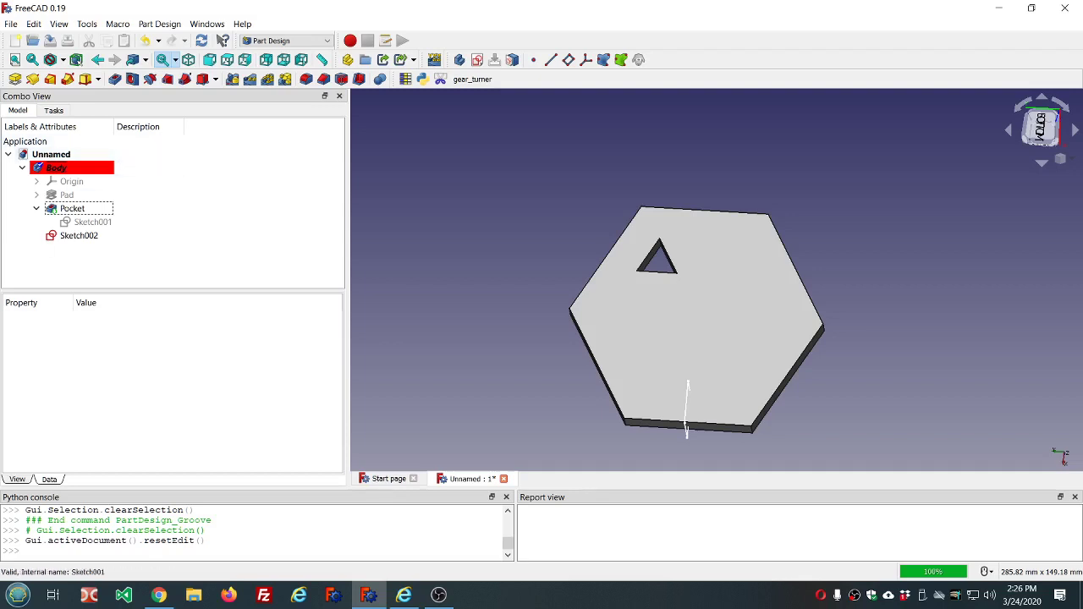
Inspect the hexagonal plate's side faces from several angles, then hide Sketch002.
key(alt+Tab)
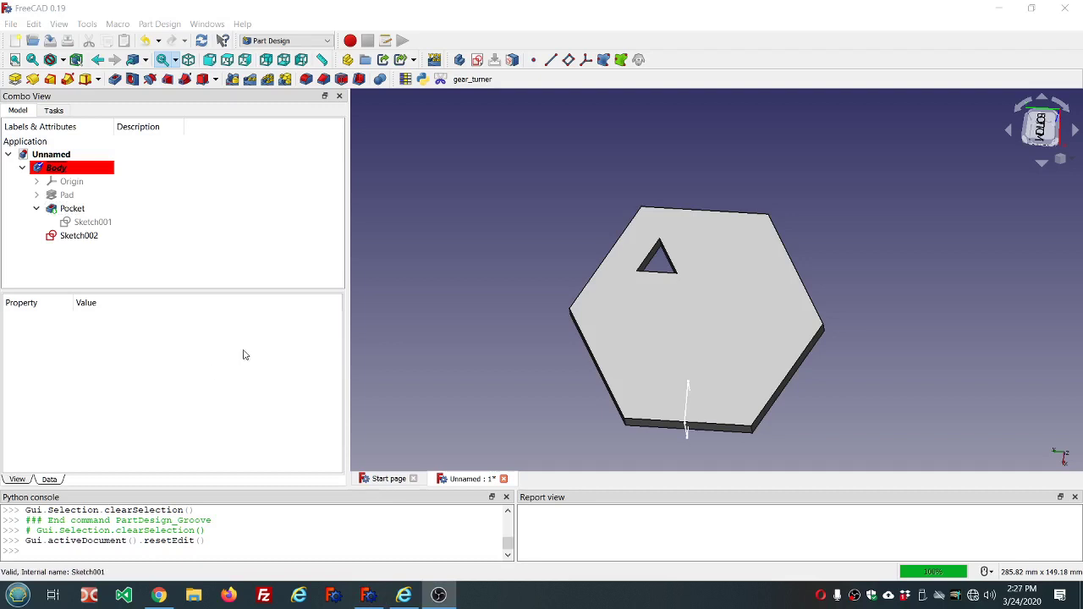
click(769, 440)
middle_drag(769, 440, 771, 403)
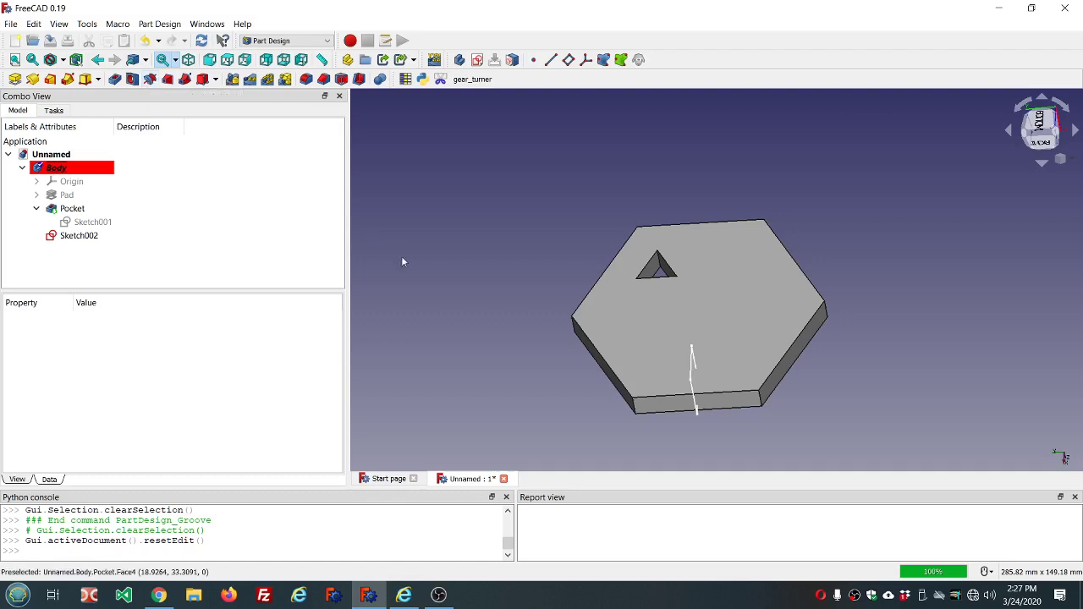
middle_drag(636, 428, 690, 413)
scroll(690, 413, down, 4)
scroll(714, 417, up, 3)
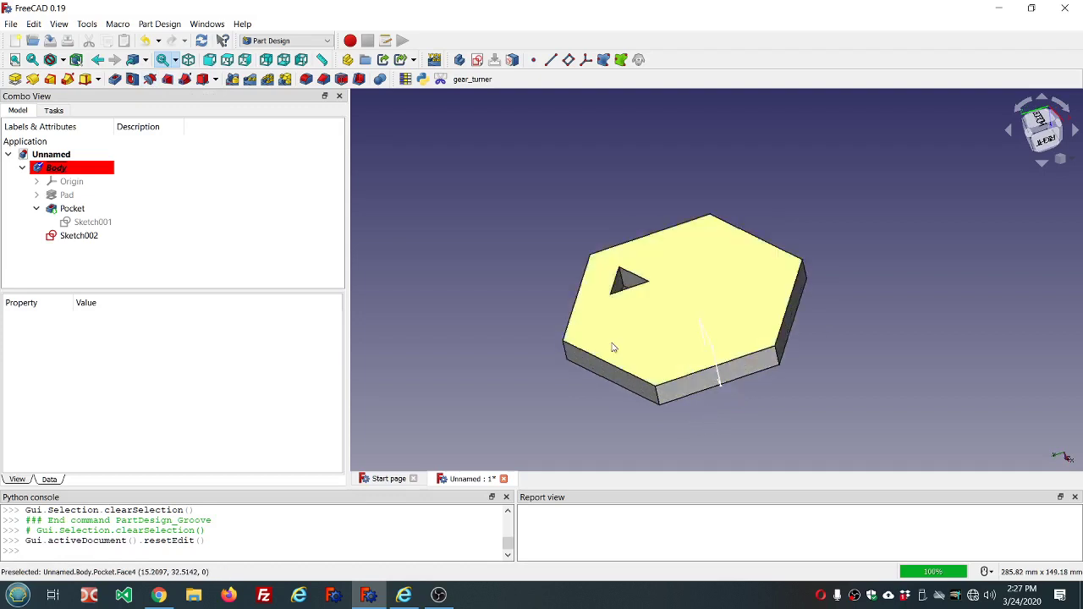
middle_drag(515, 294, 565, 300)
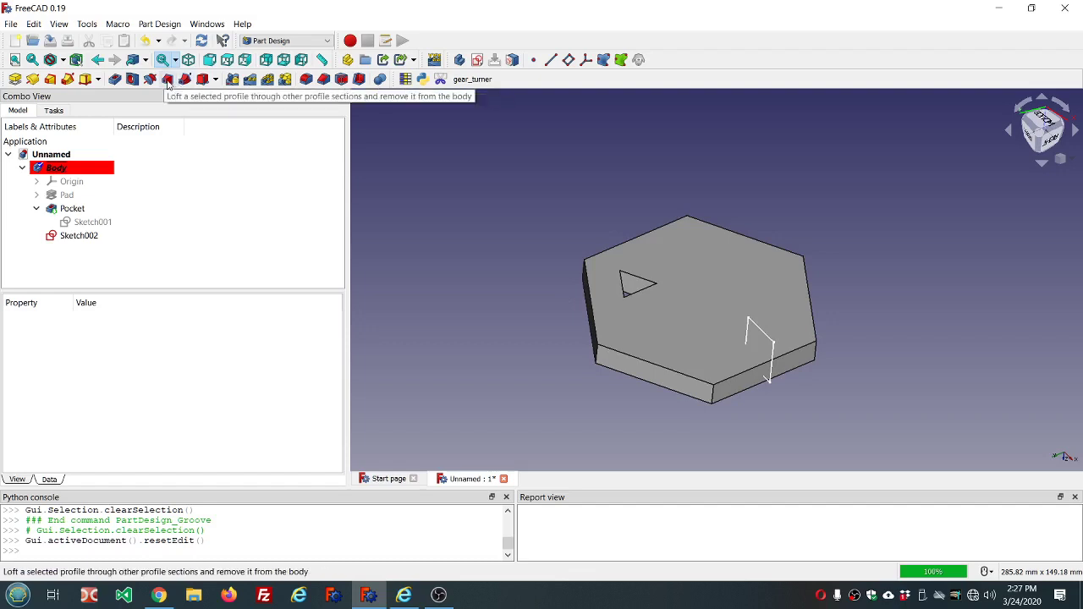
middle_drag(568, 173, 538, 199)
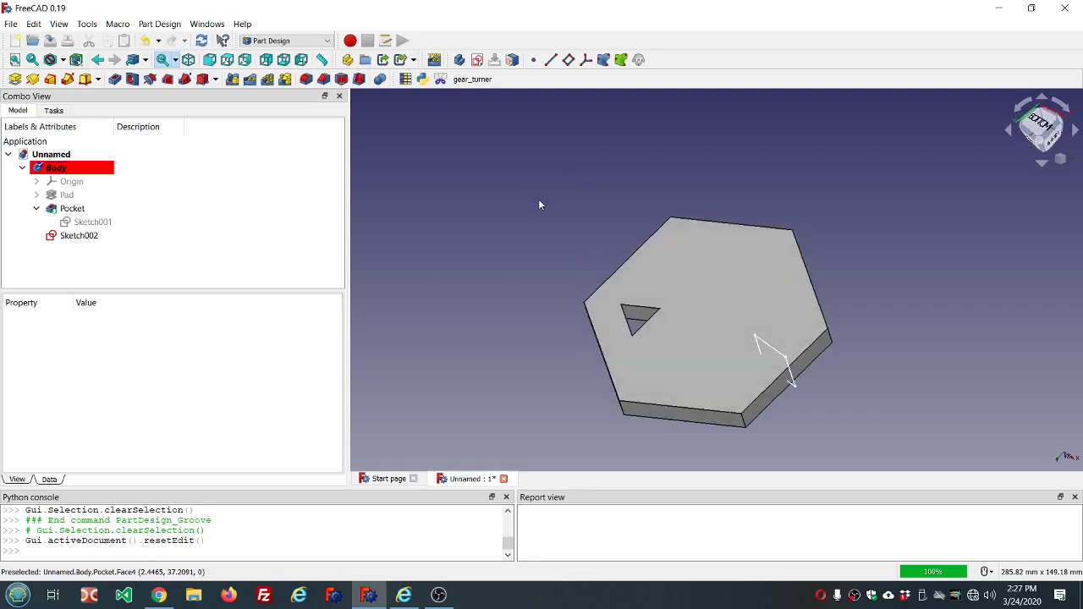
click(74, 236)
key(space)
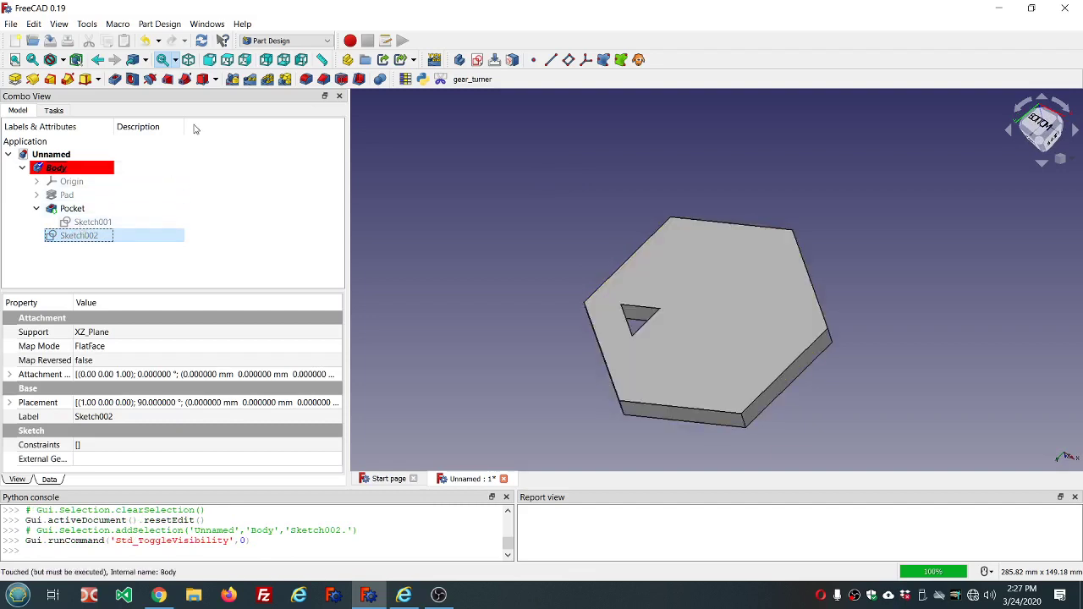
Create a new sketch on XY_Plane and turn on View Section.
click(476, 60)
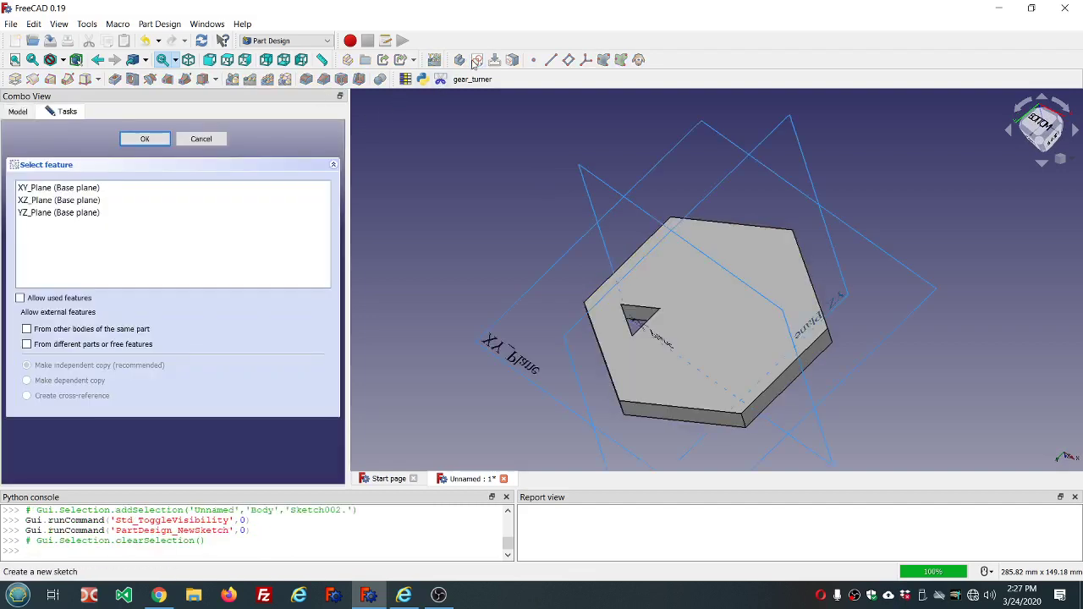
click(96, 188)
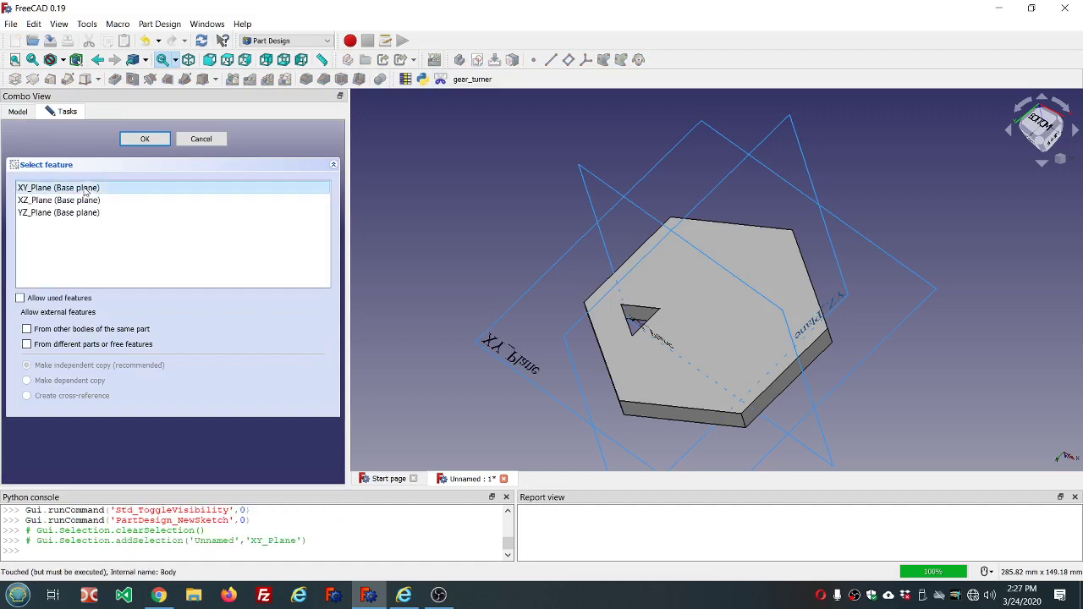
click(157, 141)
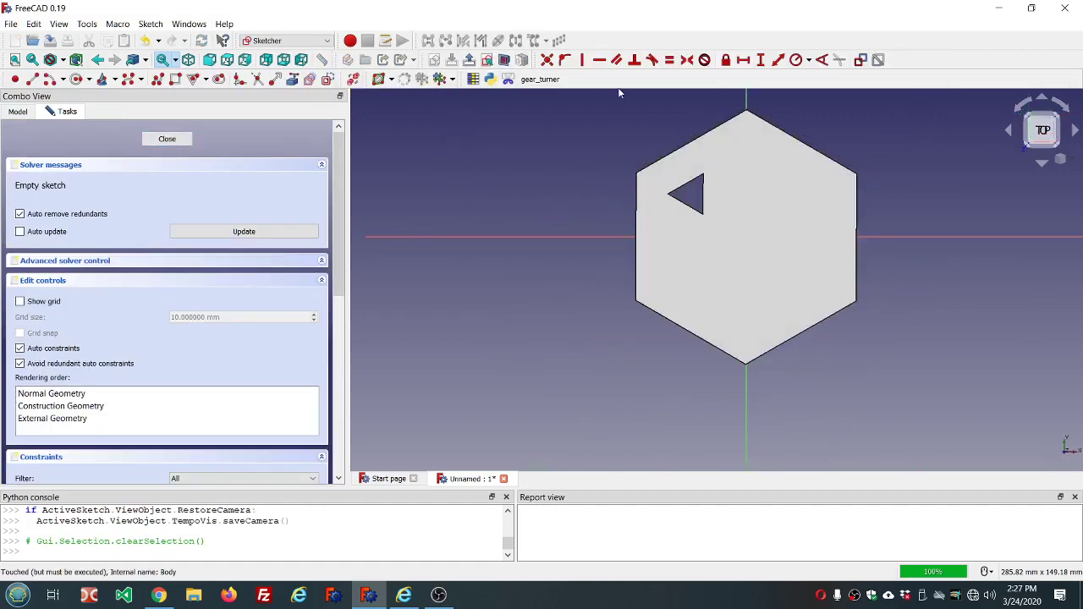
click(505, 59)
scroll(588, 193, down, 5)
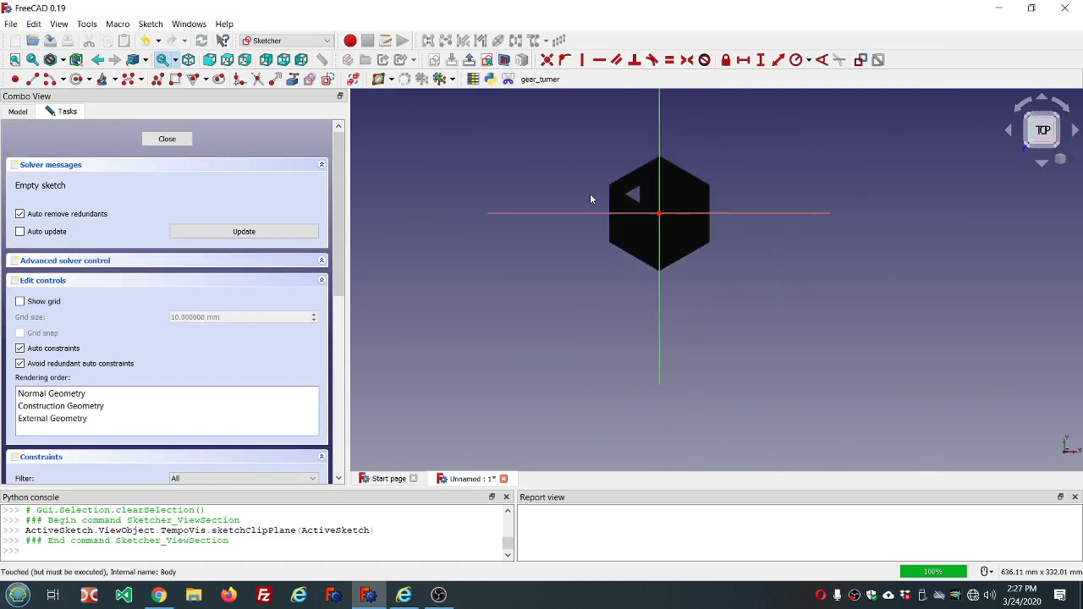
scroll(641, 191, up, 7)
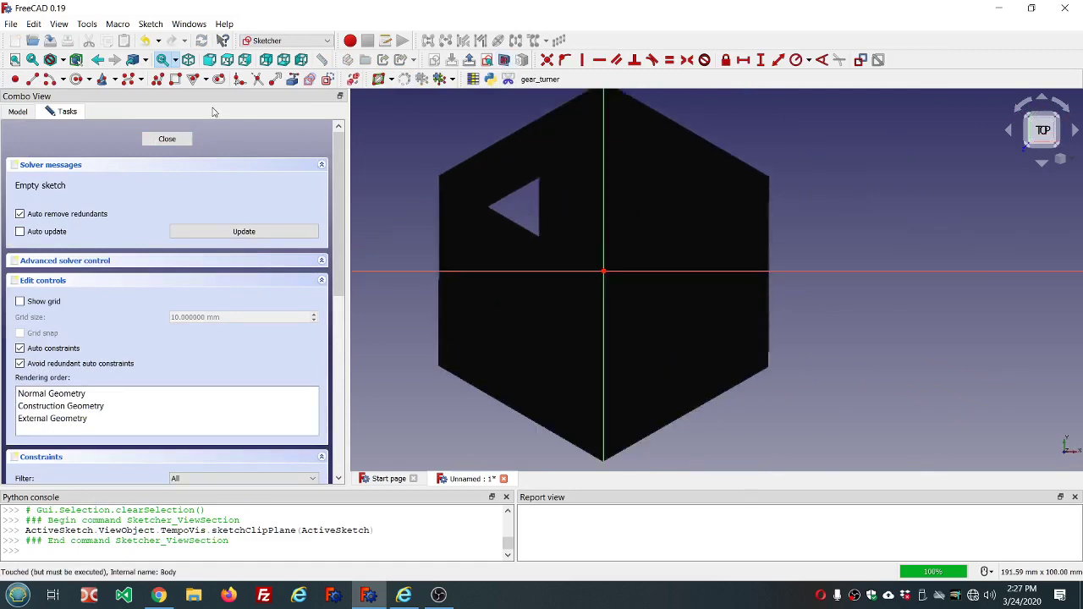
Draw a tiny rectangle on the plate's right half and close Sketch003.
click(176, 80)
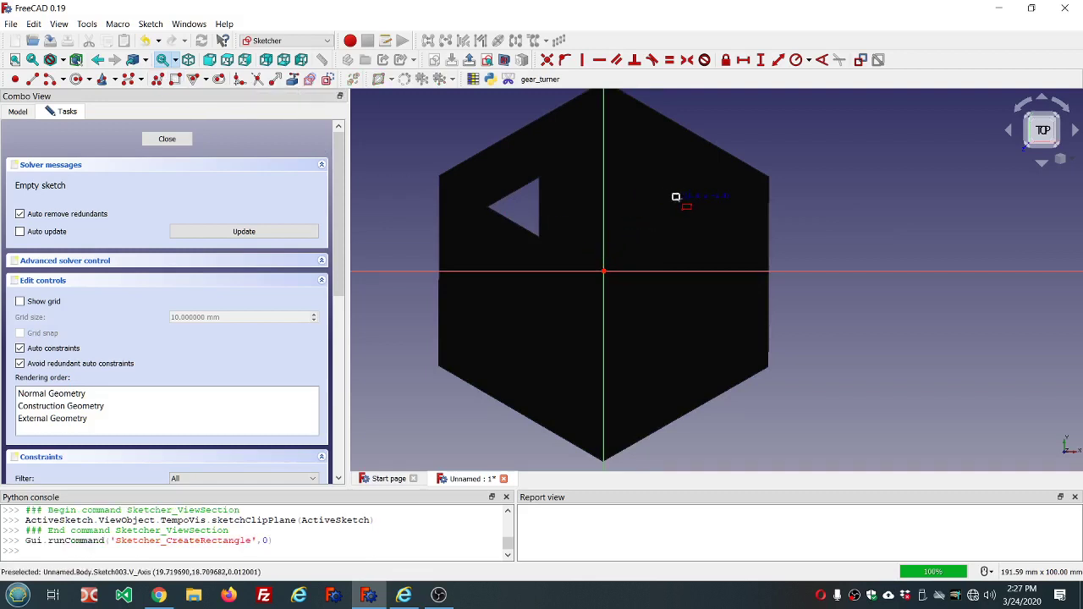
double_click(675, 197)
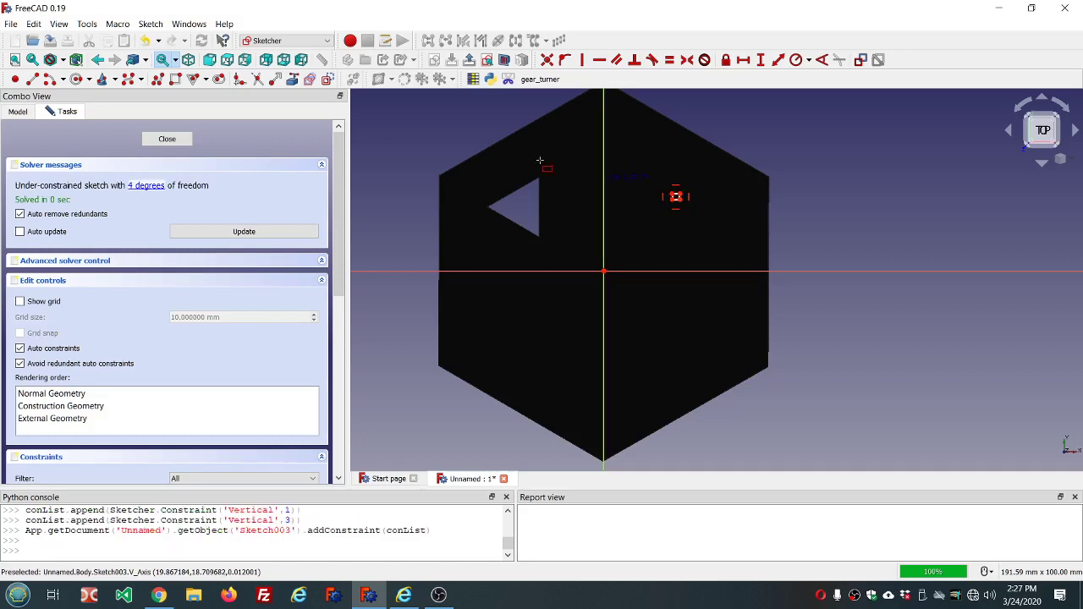
click(155, 141)
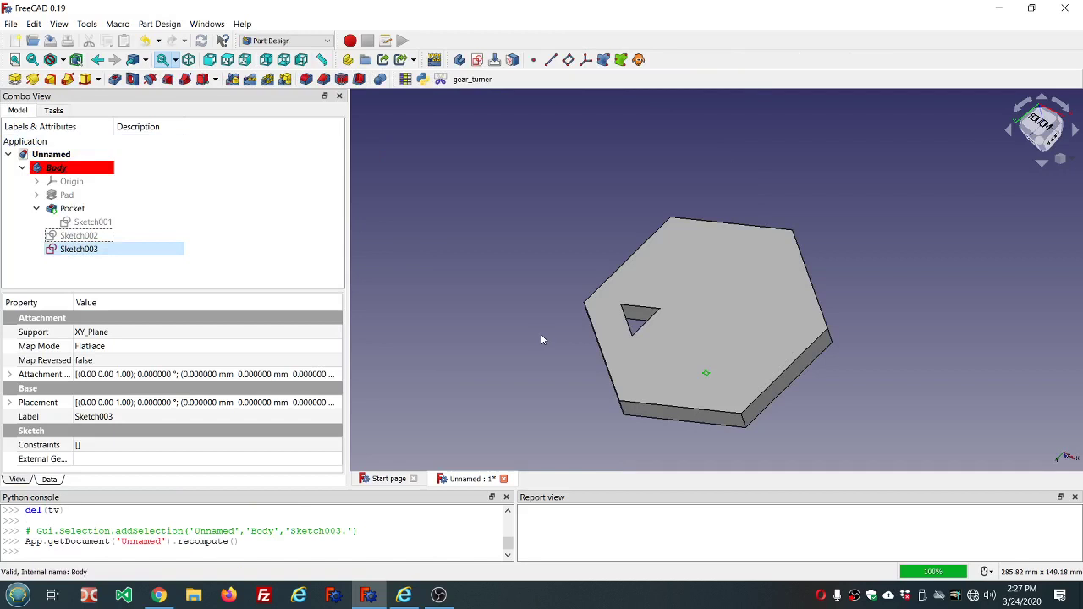
Create Sketch004 on XY_Plane, close it empty, and select it to view its properties.
click(296, 238)
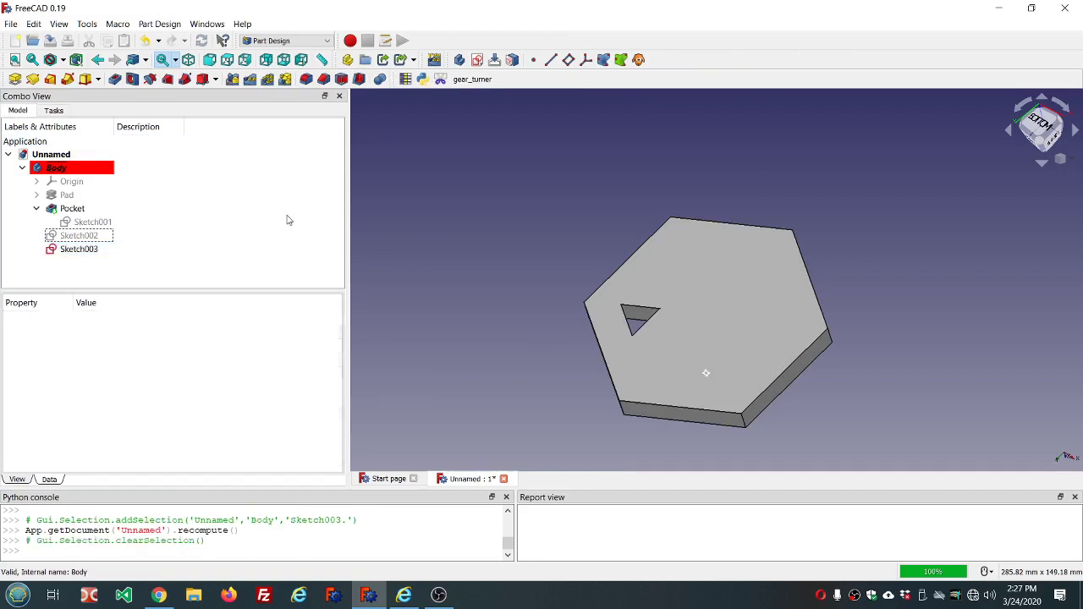
click(477, 61)
click(58, 188)
click(146, 139)
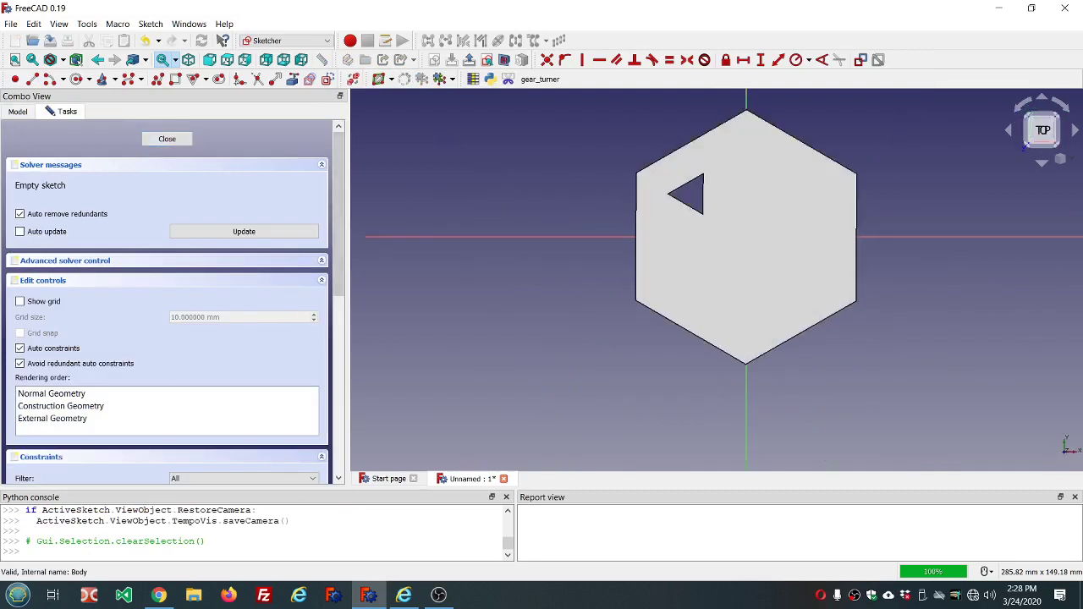
click(18, 112)
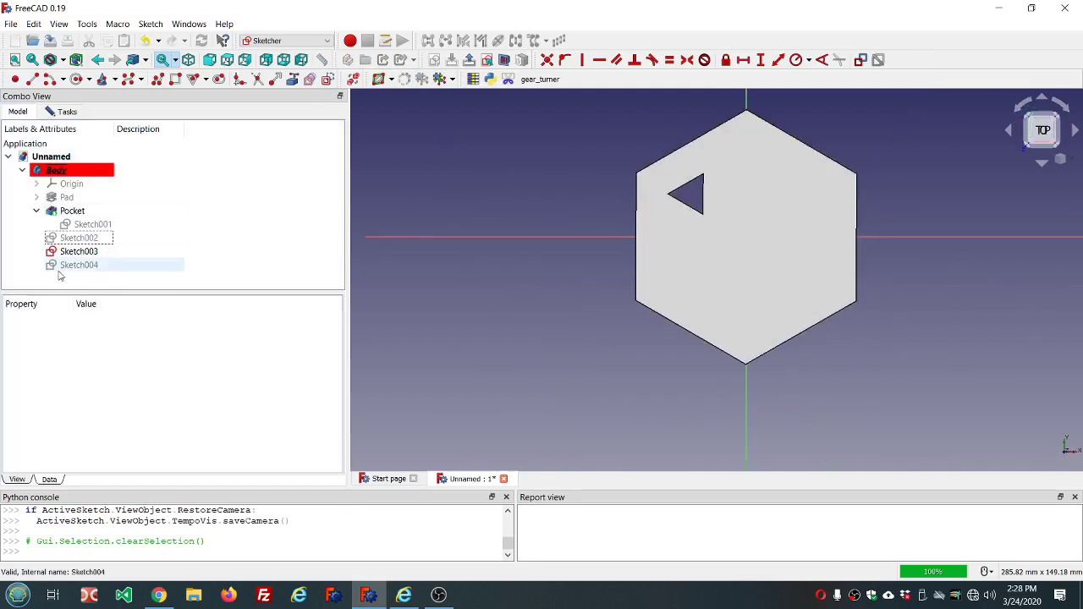
click(64, 111)
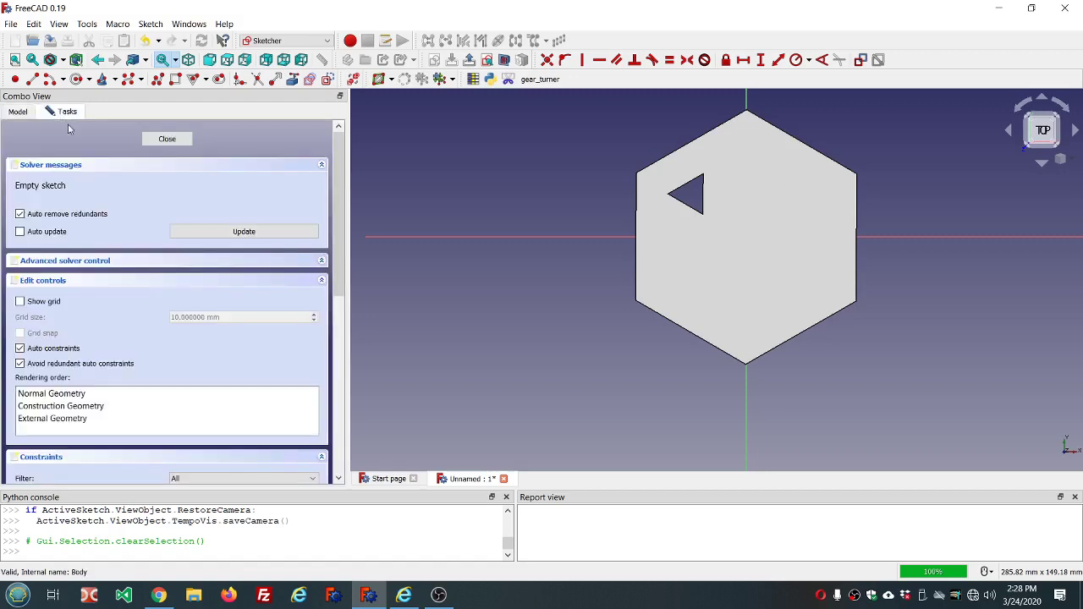
click(167, 139)
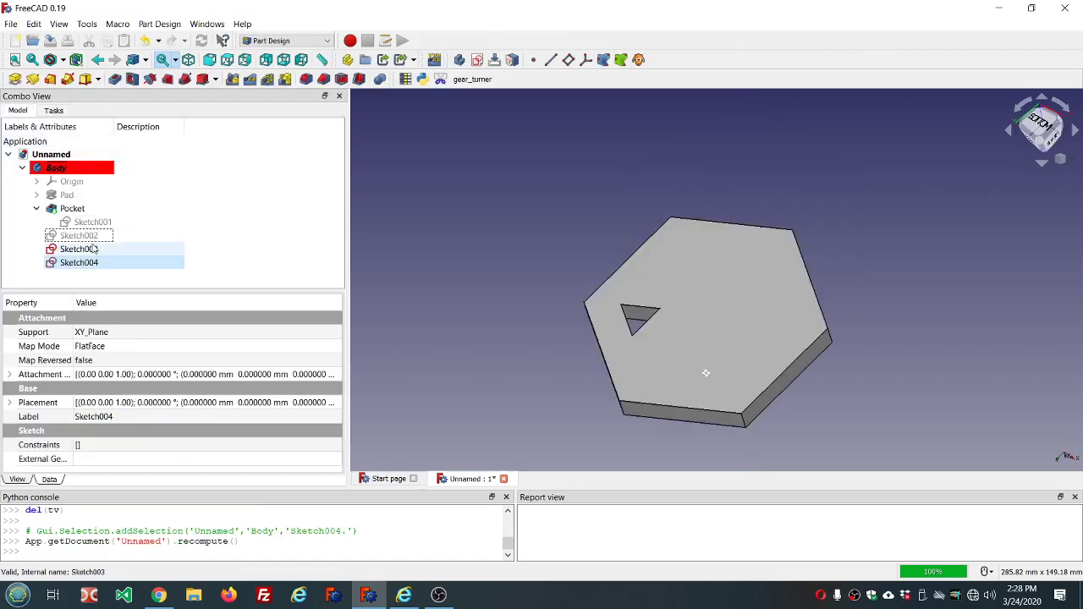
click(84, 263)
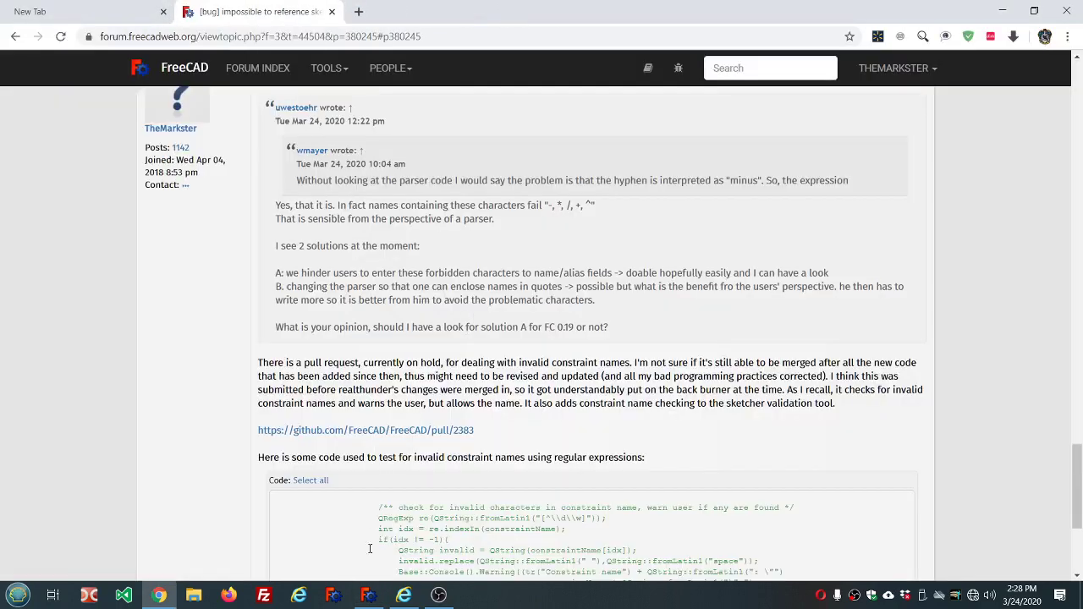
click(368, 595)
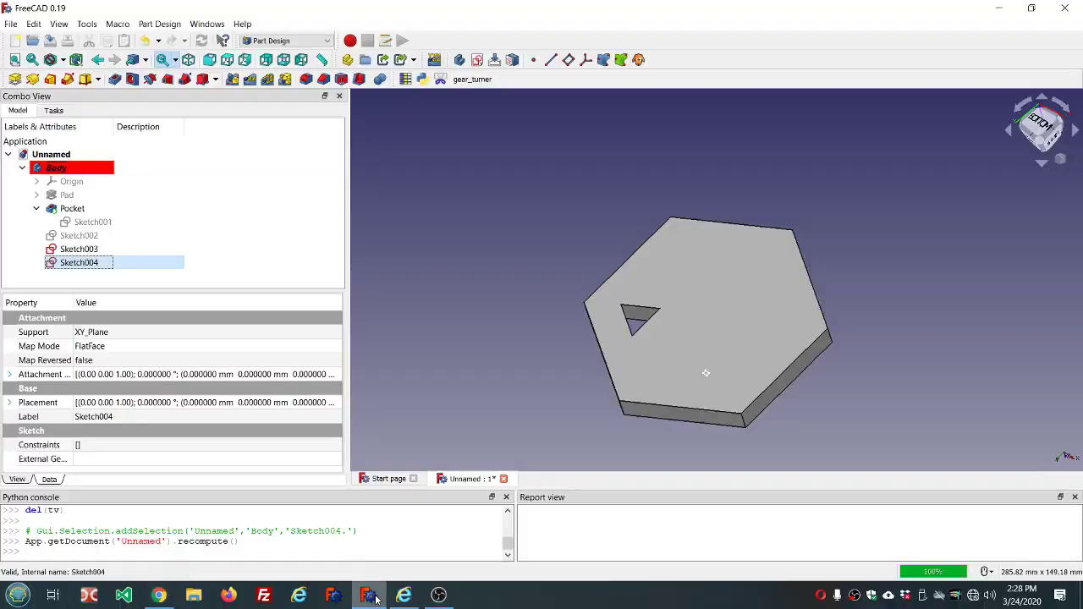
Set Sketch004's Attachment Offset z to the formula Pad.Length (10 mm) and open the sketch.
click(9, 374)
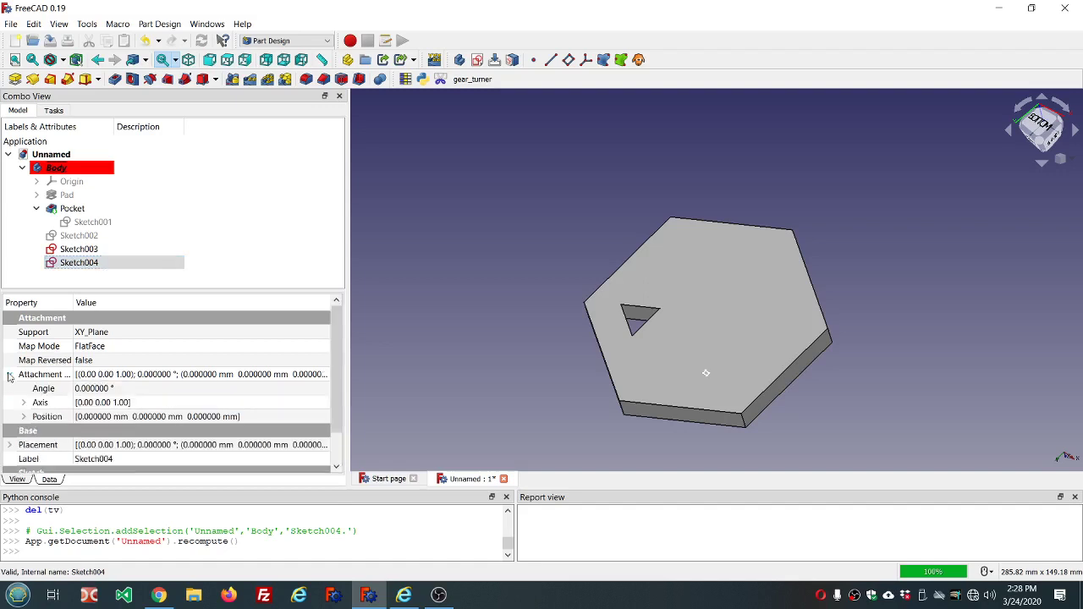
click(24, 417)
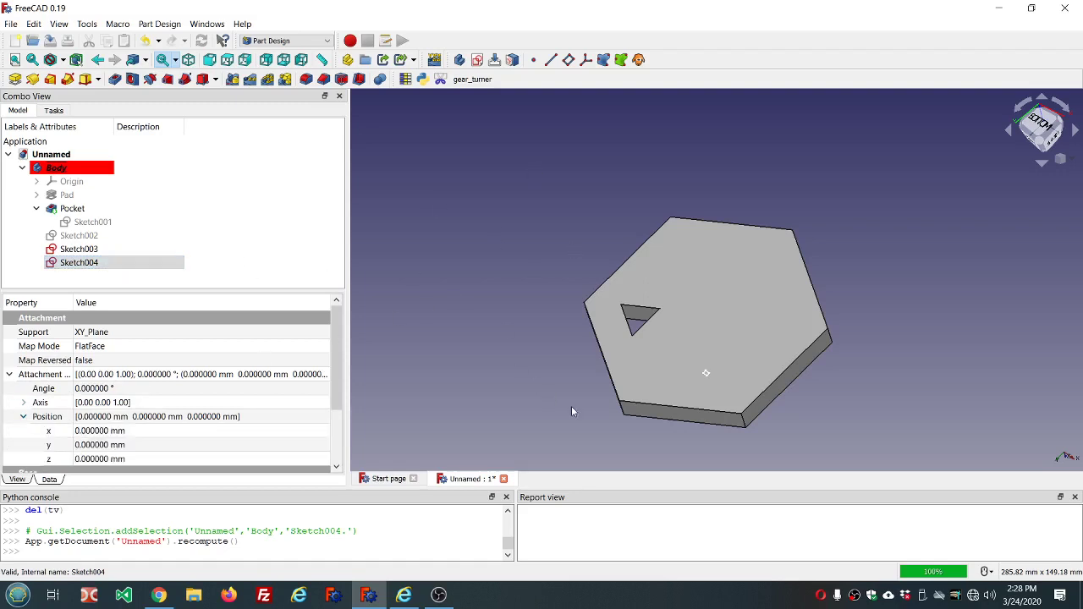
middle_drag(571, 411, 630, 311)
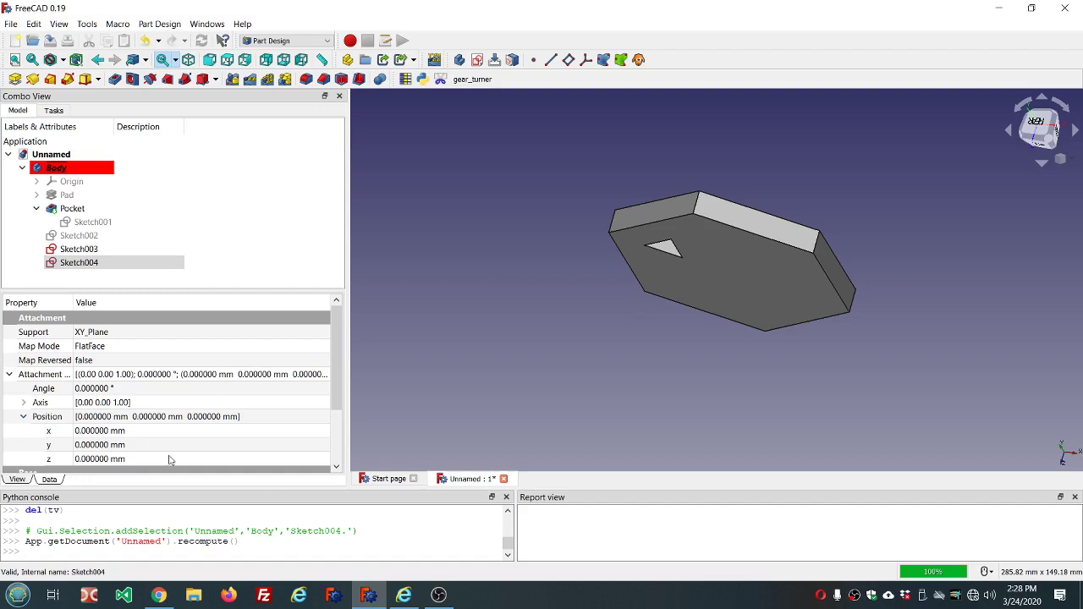
click(170, 459)
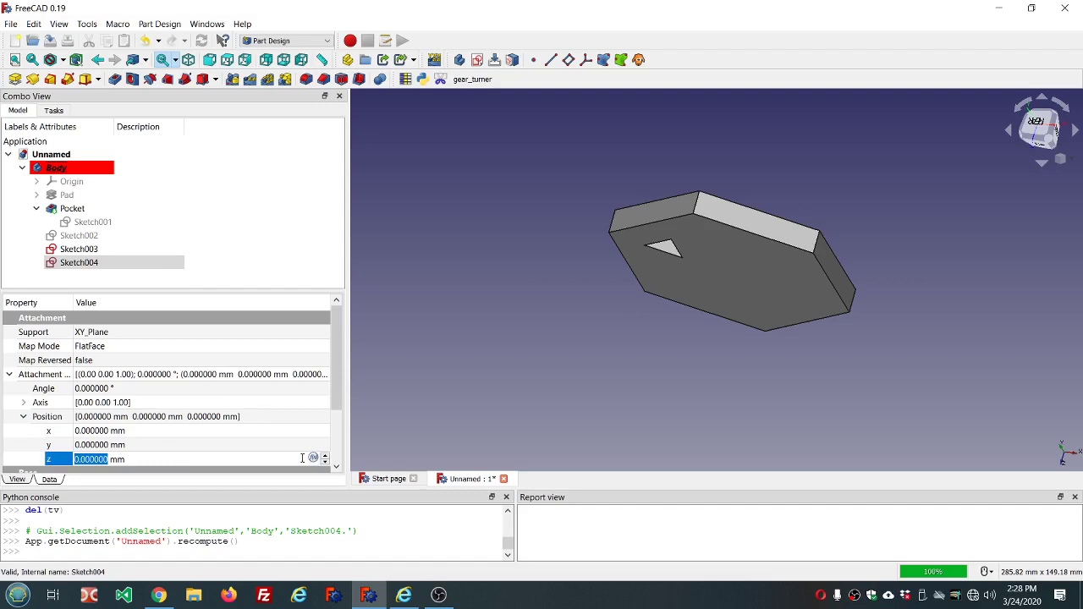
click(313, 458)
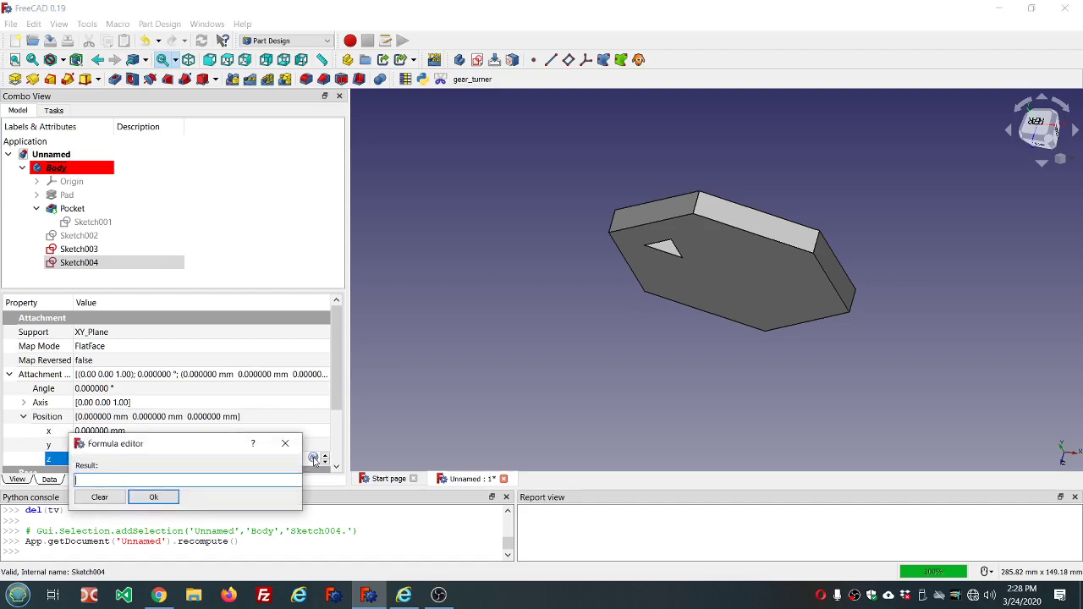
text(Pad.Length)
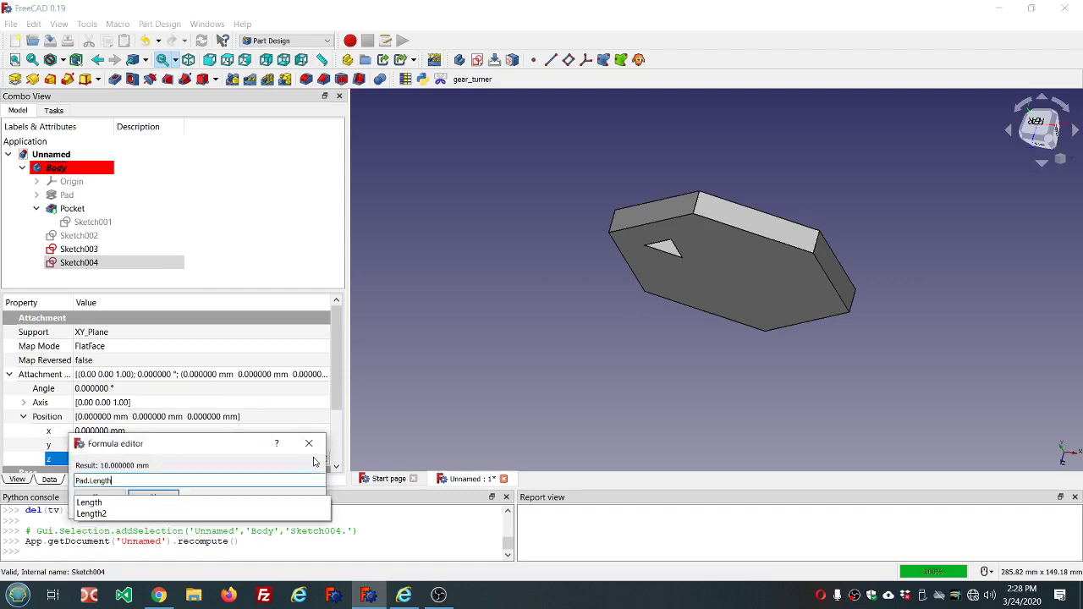
click(172, 497)
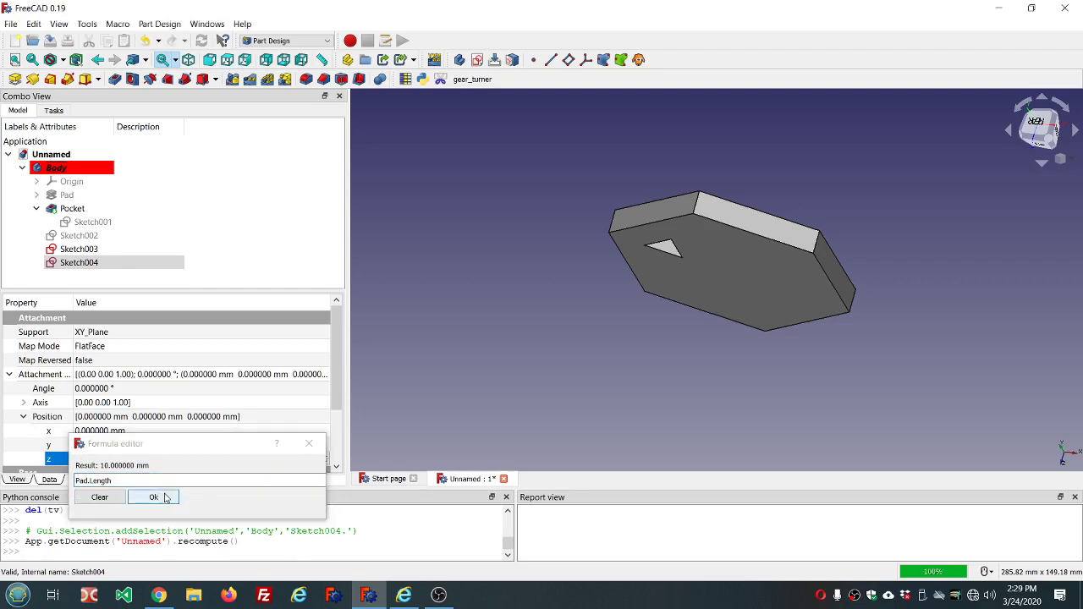
click(166, 497)
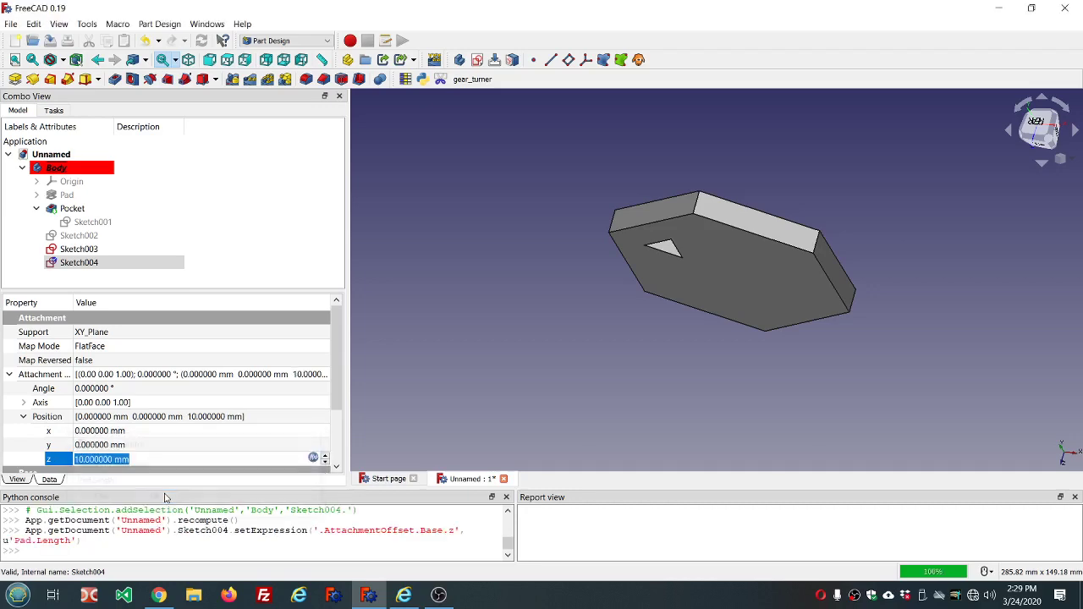
middle_drag(653, 296, 623, 341)
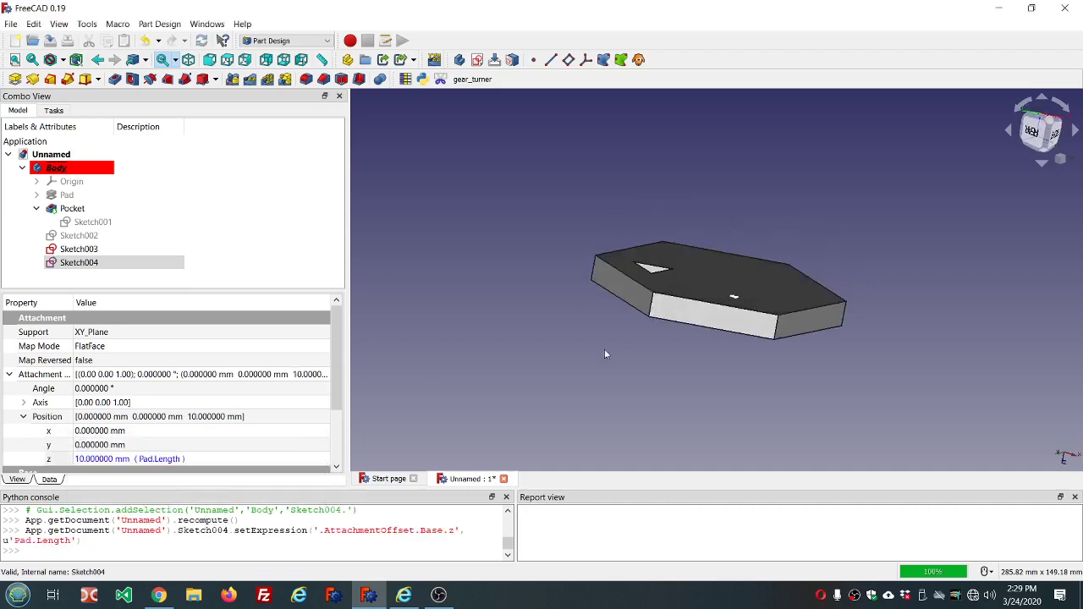
double_click(80, 263)
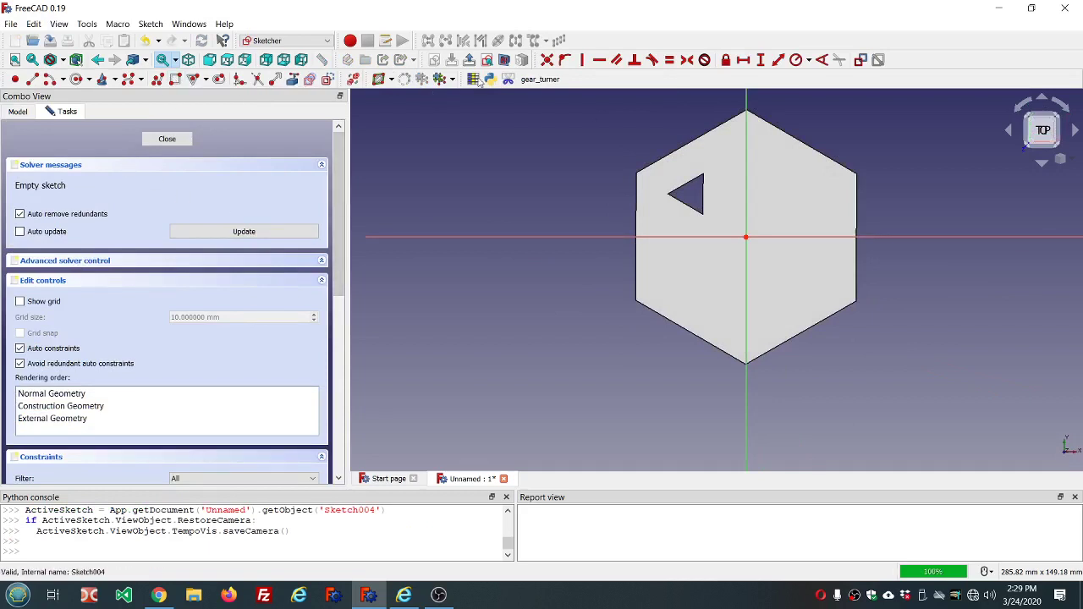
Draw a small rectangle above and right of the hexagon centre in Sketch004, then close it.
click(17, 111)
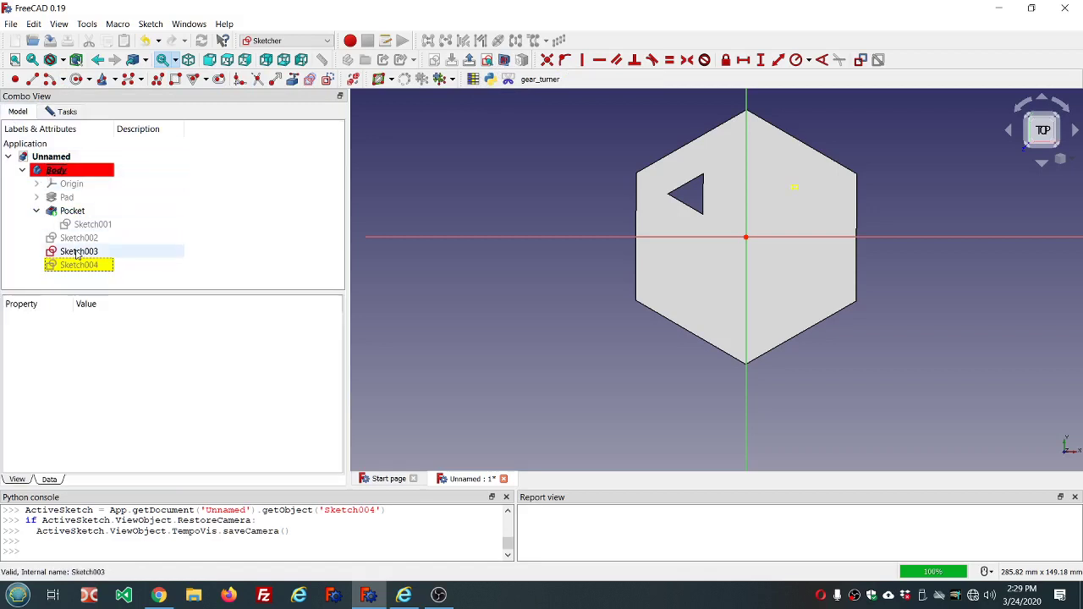
click(67, 110)
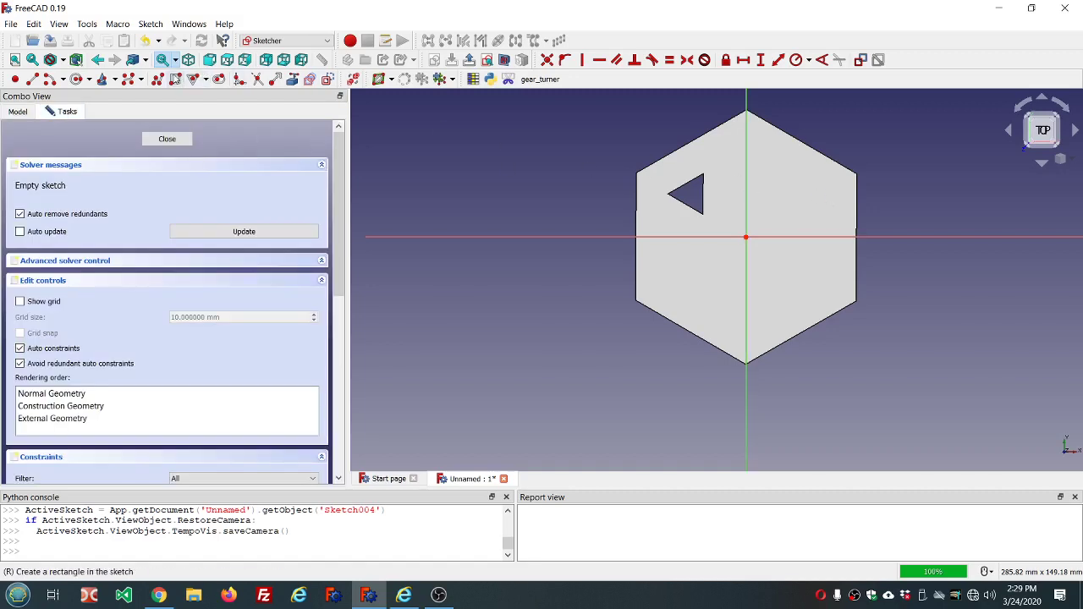
click(176, 78)
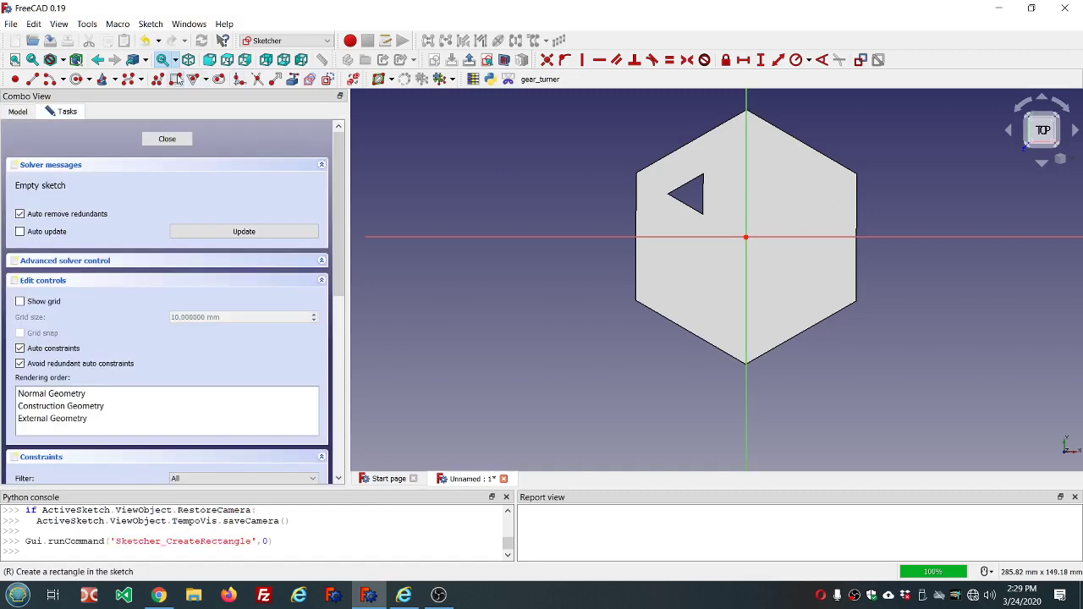
click(769, 164)
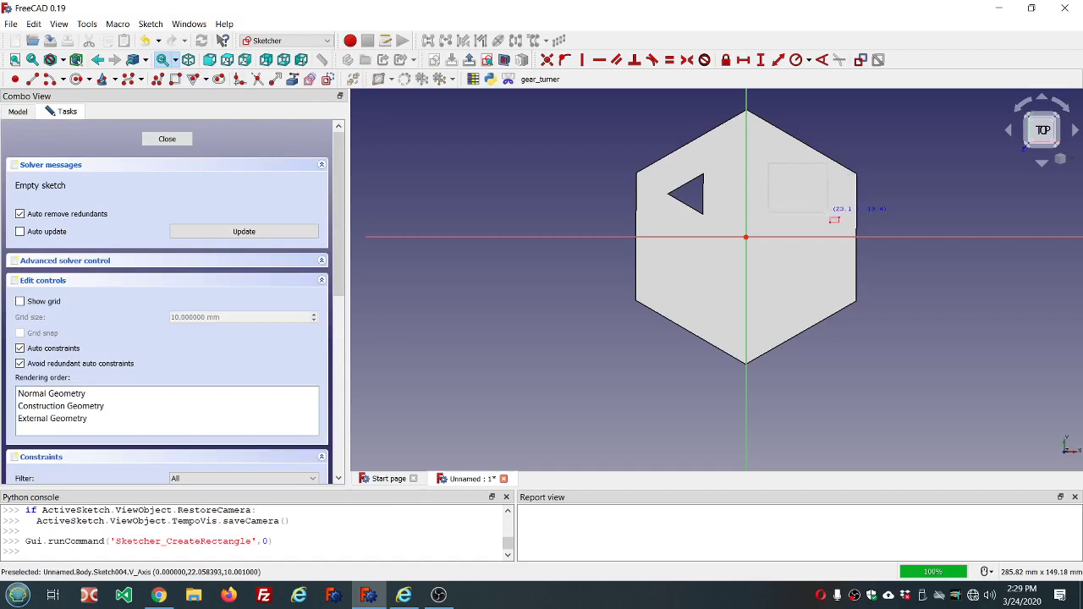
click(827, 211)
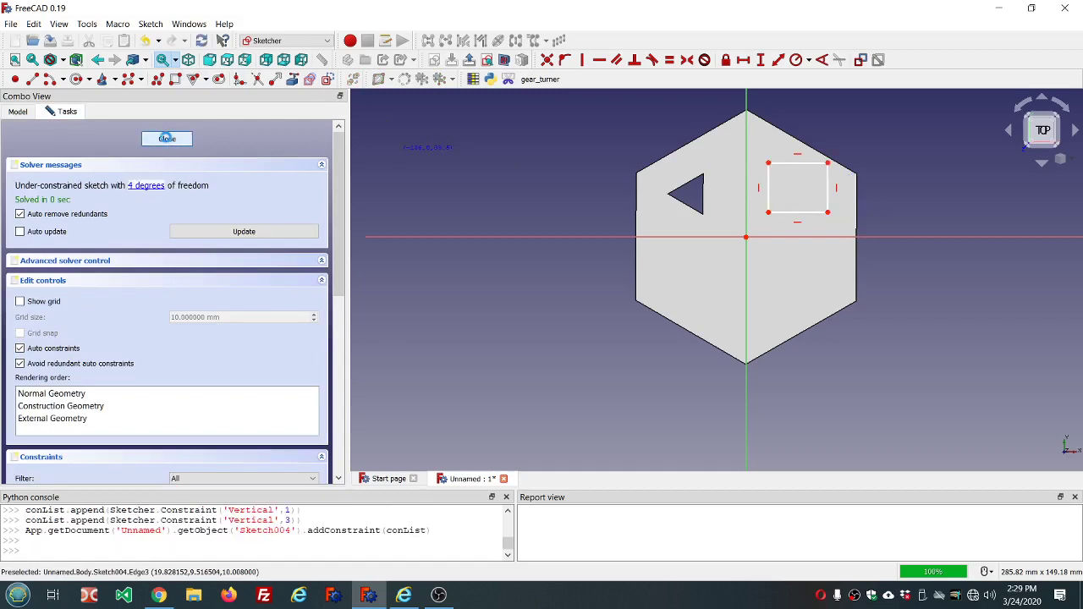
click(166, 140)
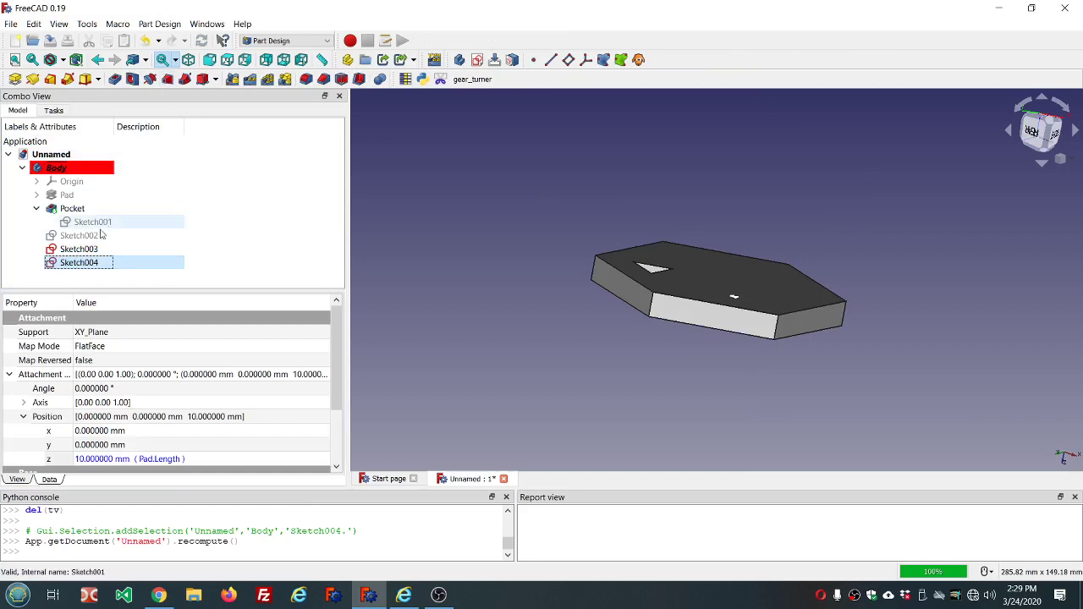
Raise the Pad Length from 10 mm to 15 mm, check the pockets, and select Sketch003.
key(Up)
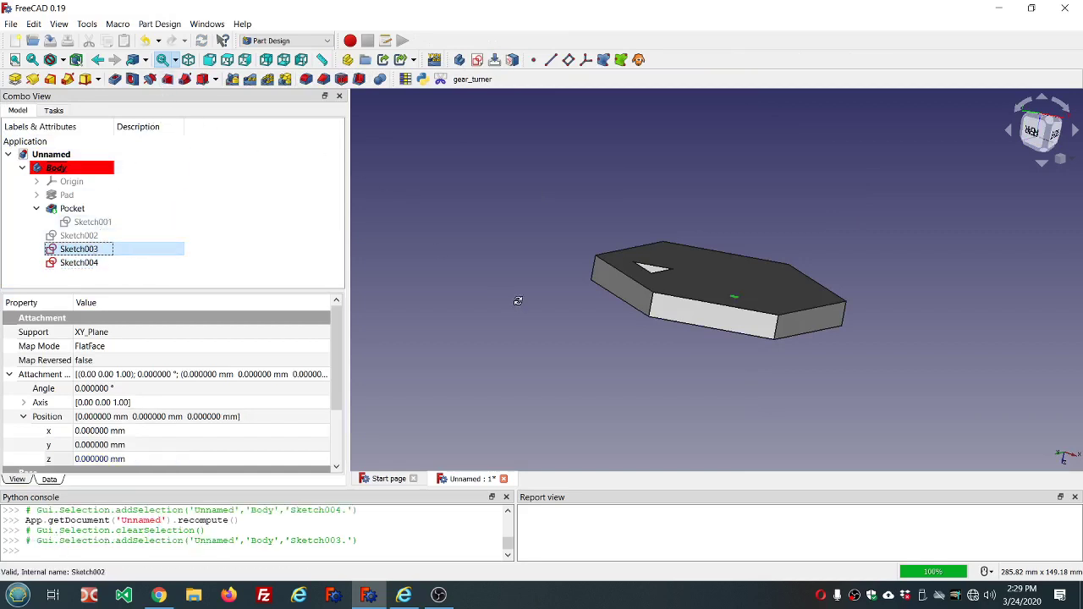
middle_drag(514, 301, 567, 274)
click(67, 195)
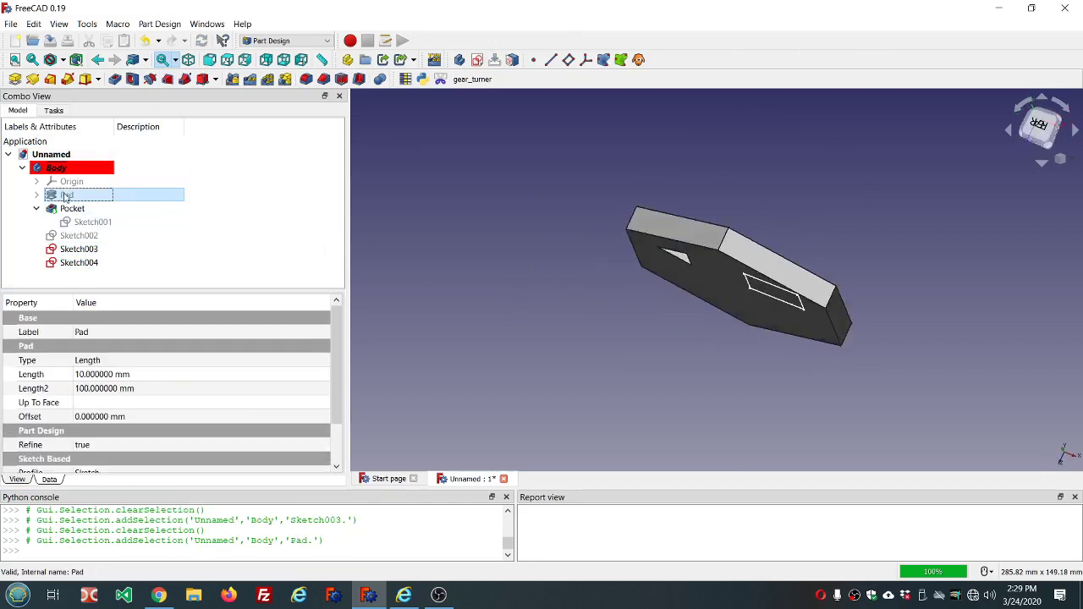
click(163, 375)
scroll(162, 373, up, 4)
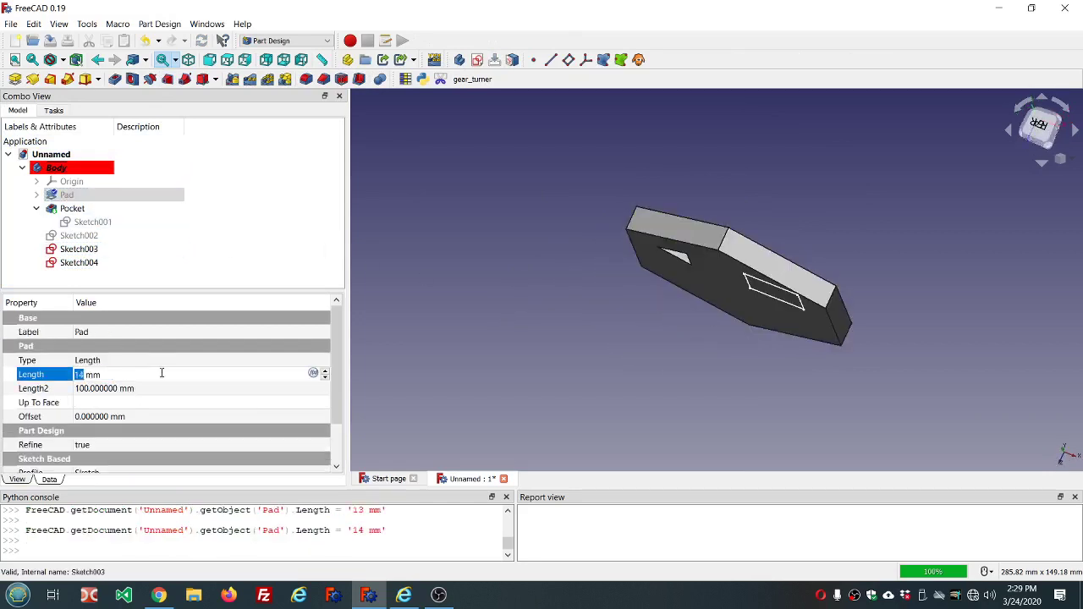
click(425, 305)
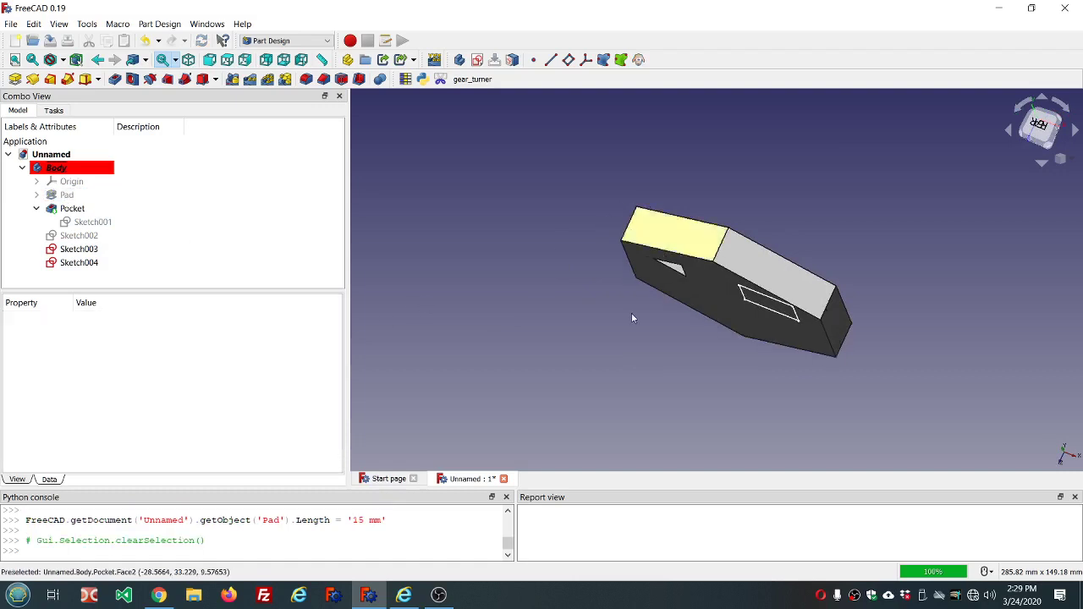
middle_drag(749, 206, 734, 183)
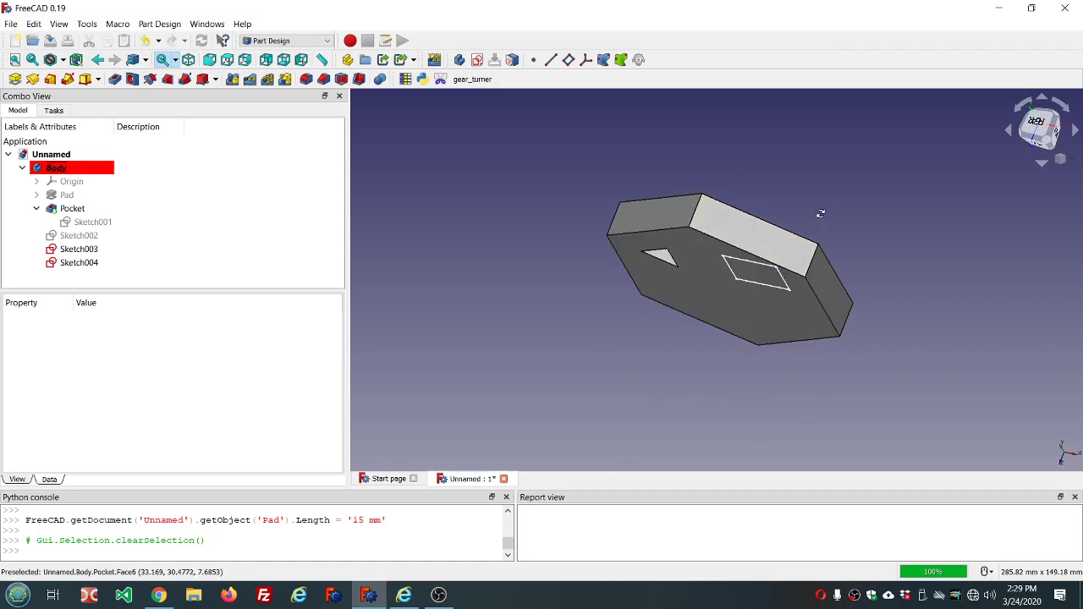
mouse_move(820, 213)
middle_down()
mouse_move(778, 276)
mouse_move(808, 218)
middle_up()
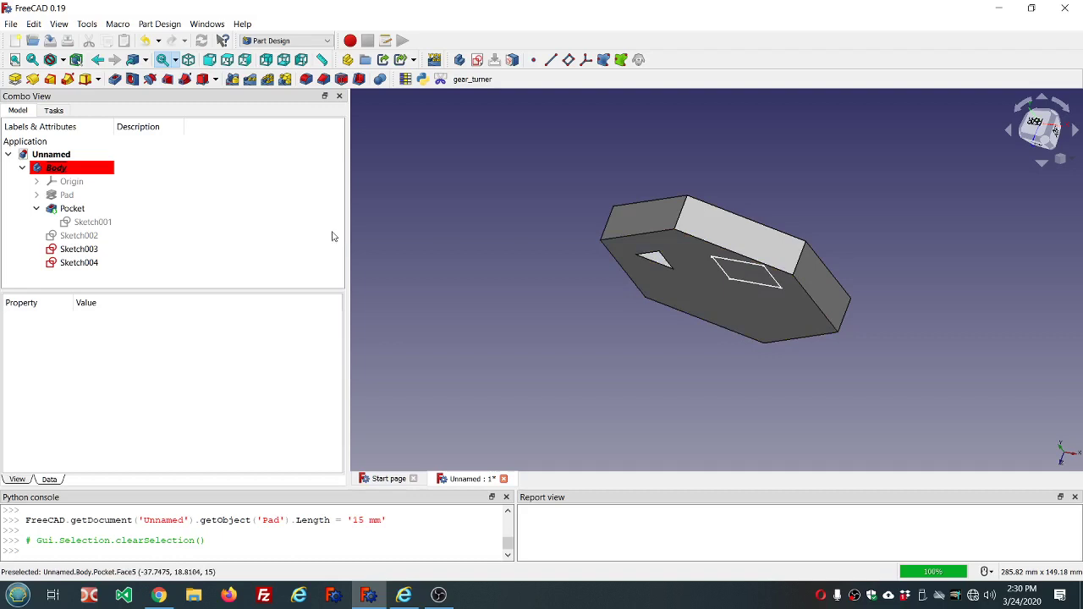
click(79, 248)
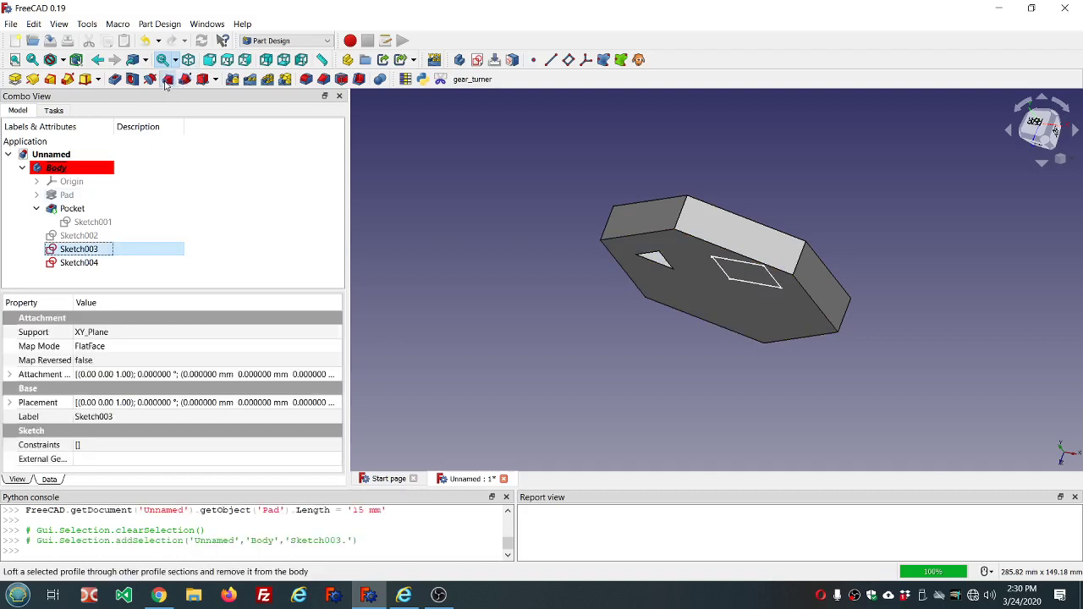
Subtractive-loft from Sketch003 to the Sketch004 rectangle, cutting a tapered pyramid pocket beside the triangular hole.
click(168, 80)
click(34, 257)
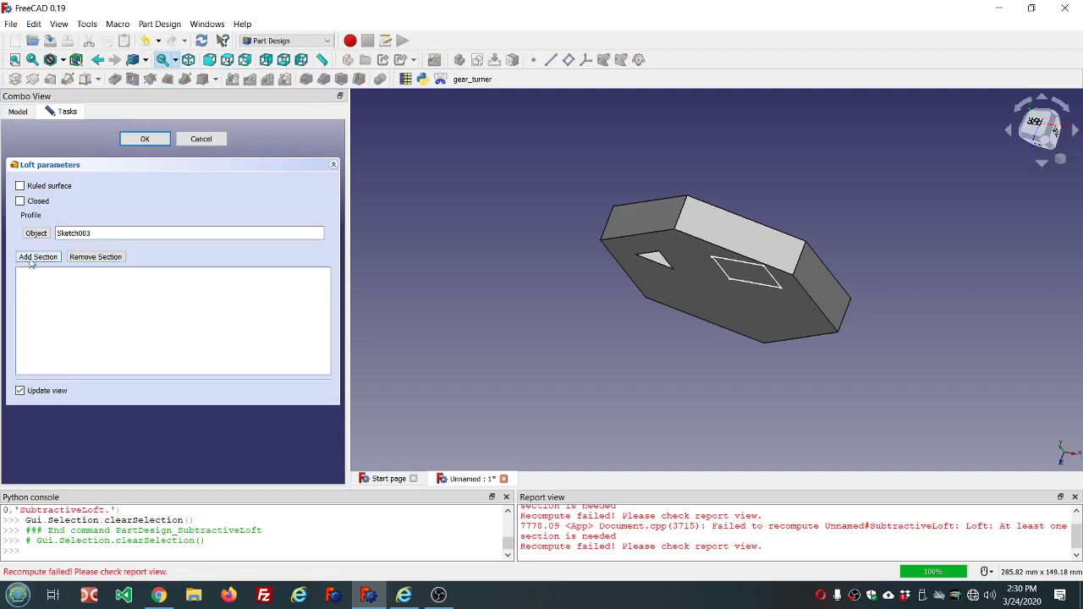
click(739, 279)
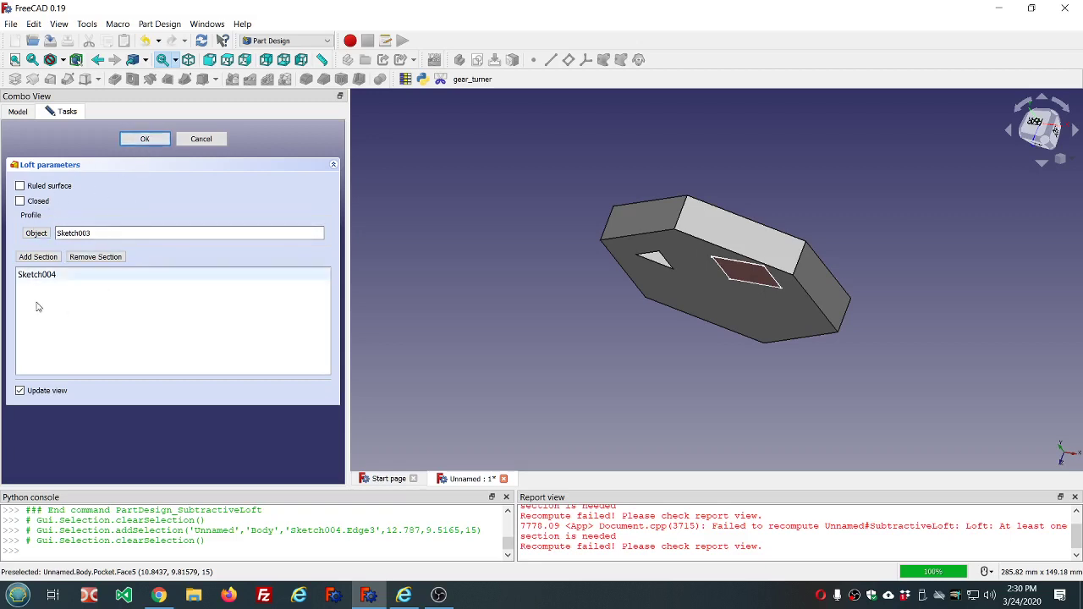
click(144, 139)
middle_drag(851, 190, 644, 114)
scroll(602, 211, up, 6)
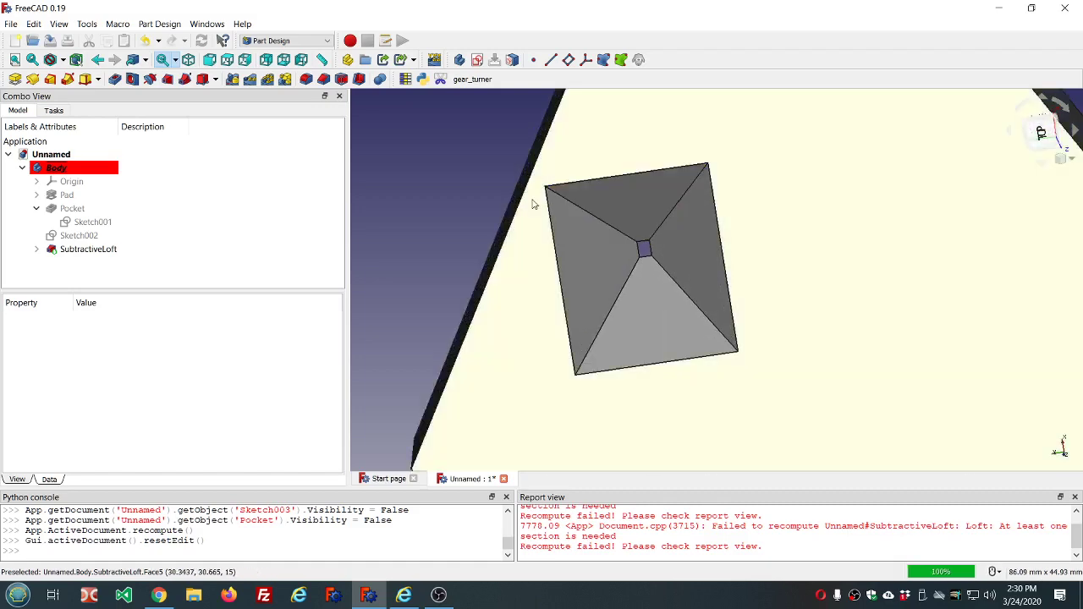
middle_drag(478, 190, 592, 172)
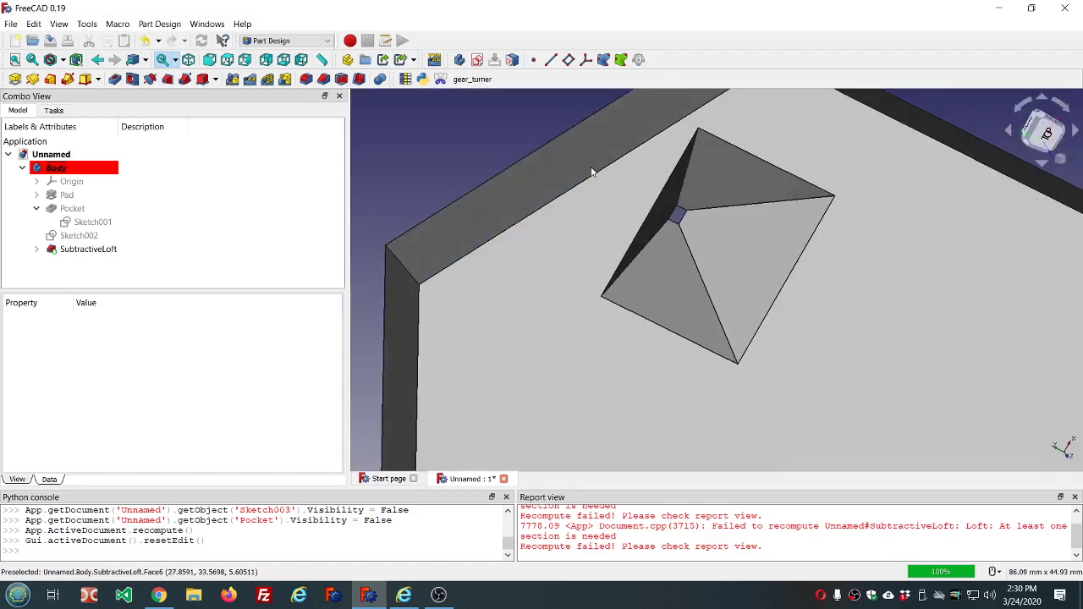
scroll(604, 373, down, 8)
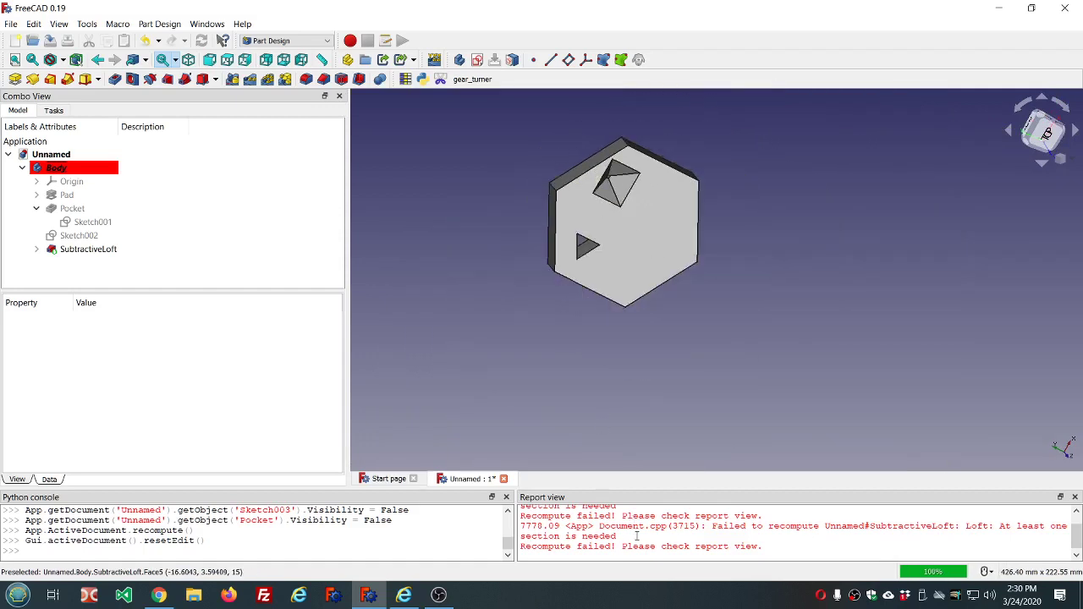
Clear the Report view, show Sketch002, and start a Subtractive Pipe using it as profile.
right_click(636, 535)
click(664, 507)
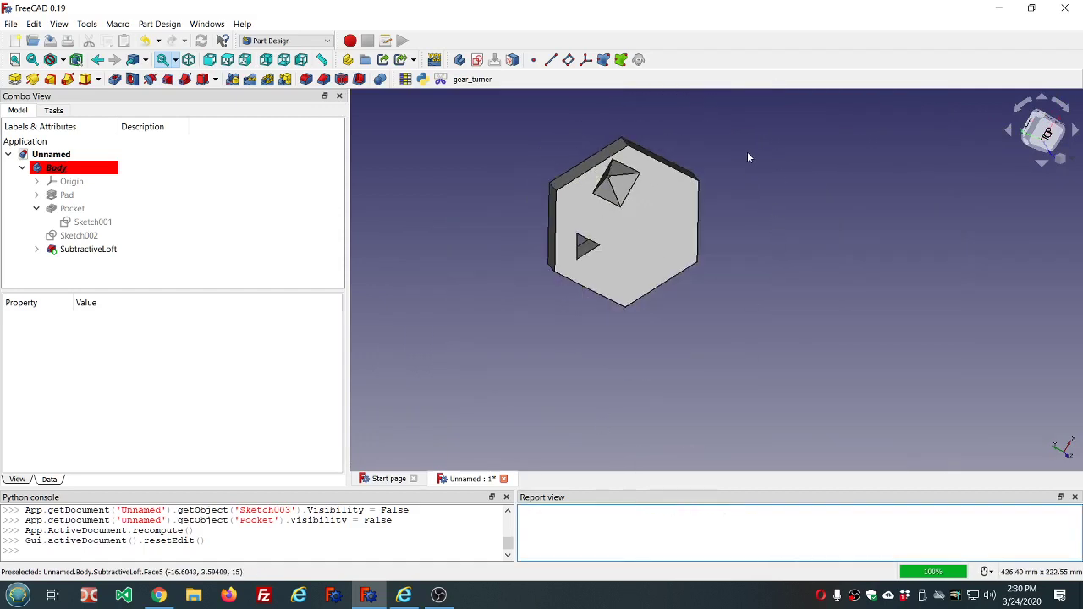
middle_drag(747, 156, 676, 266)
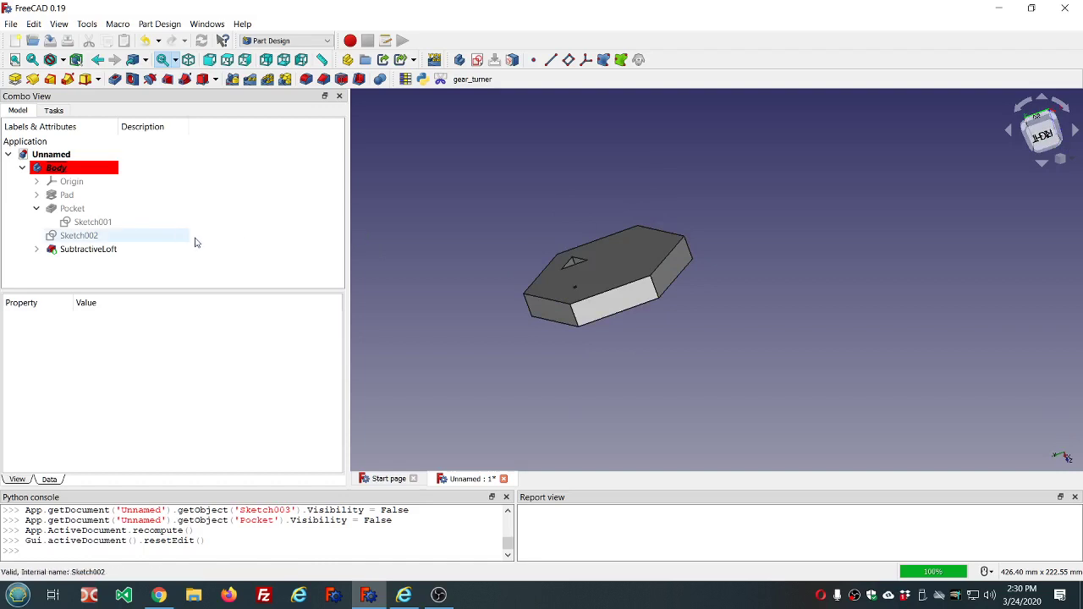
click(65, 239)
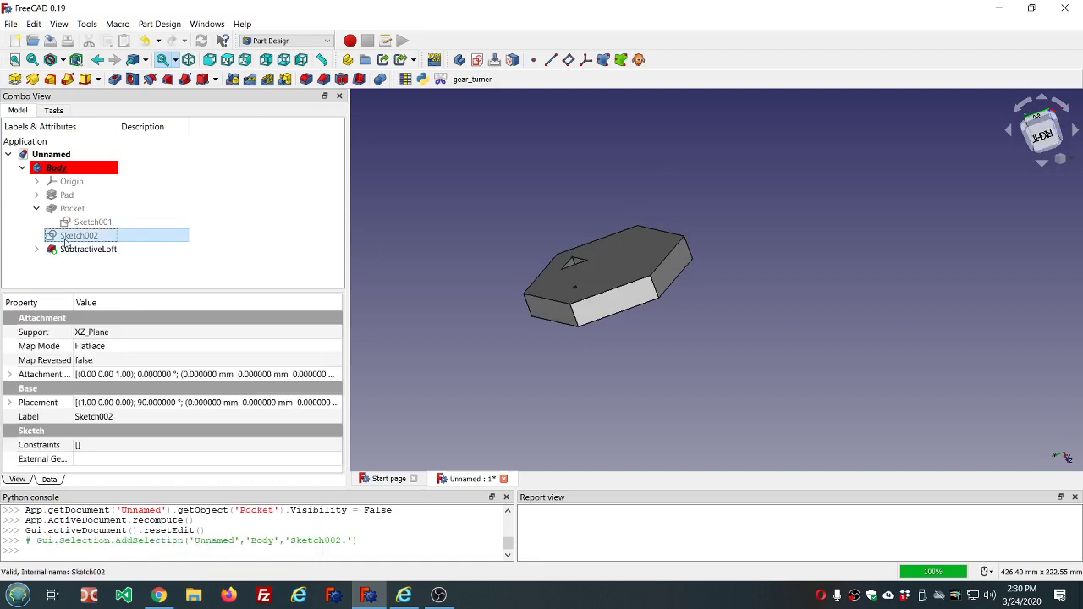
key(space)
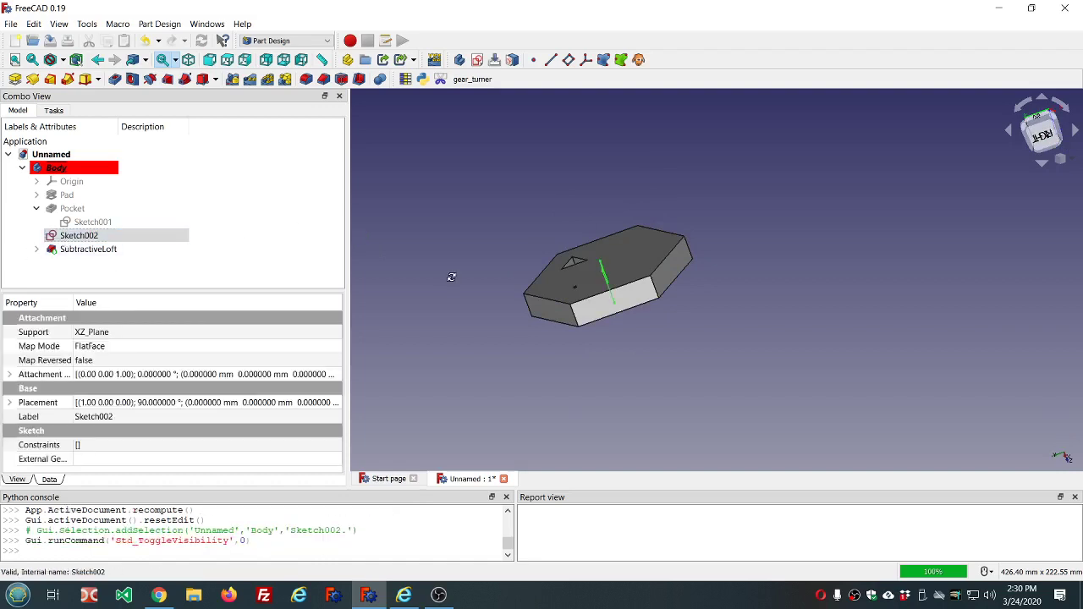
key(0)
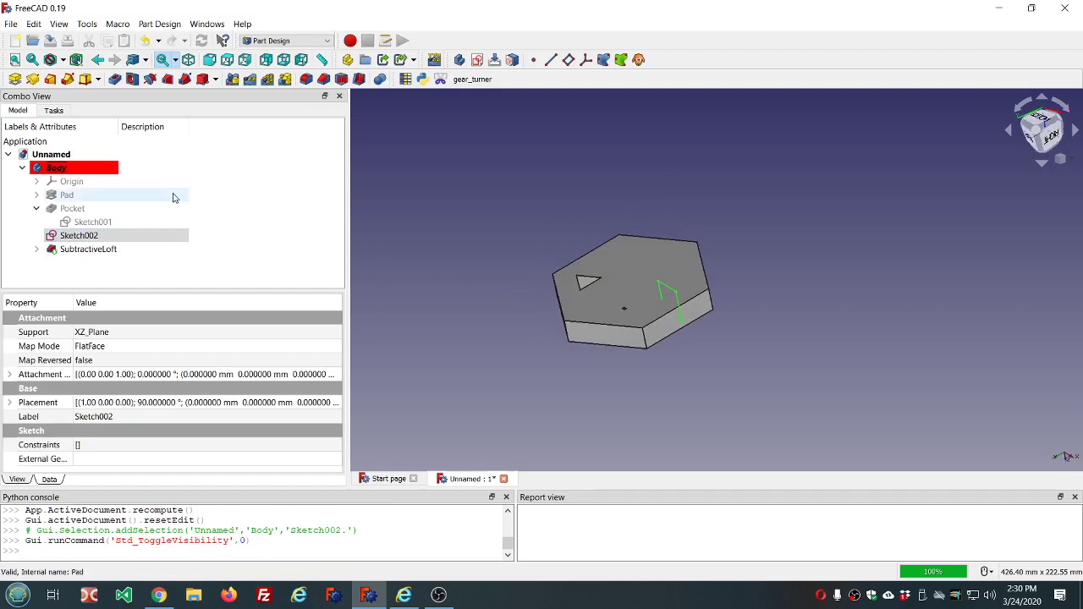
click(185, 81)
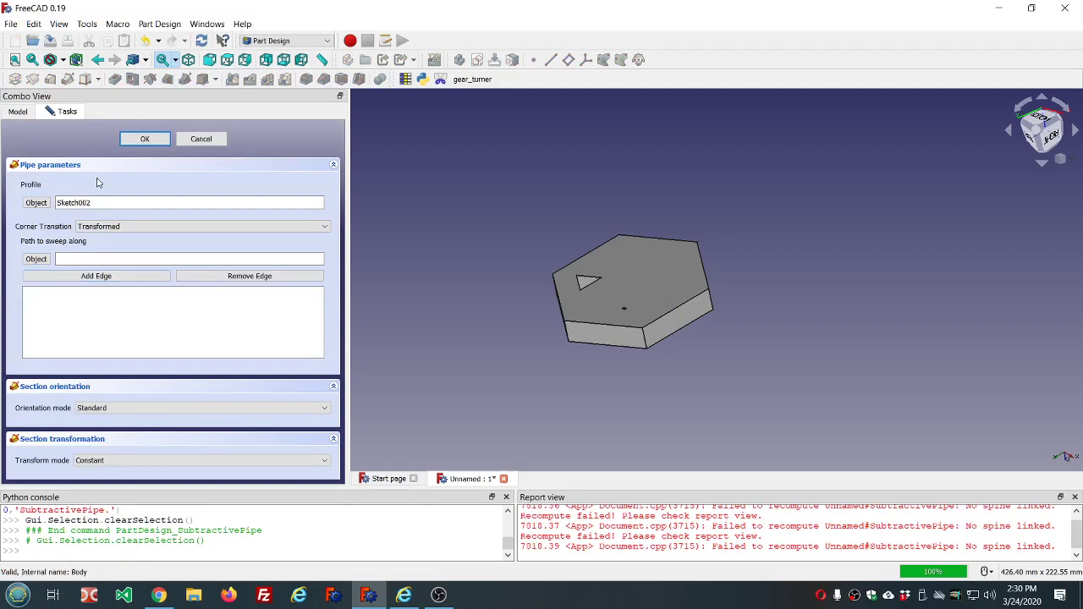
Show the hexagon Sketch under Pad, hide SubtractiveLoft, and begin picking the sweep's path object.
click(17, 115)
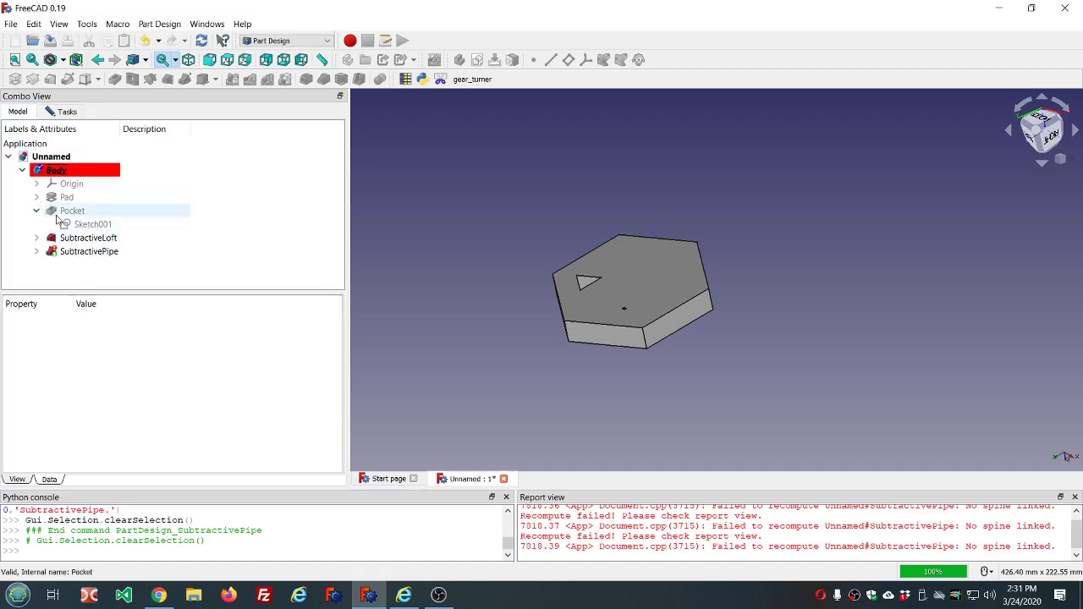
click(36, 197)
click(73, 211)
key(space)
click(71, 252)
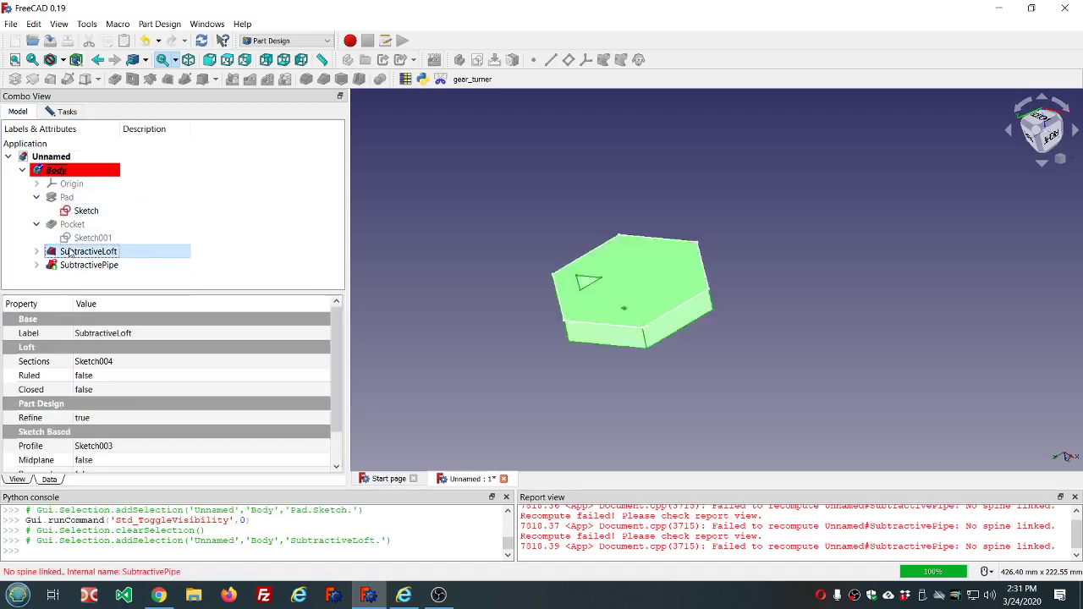
key(space)
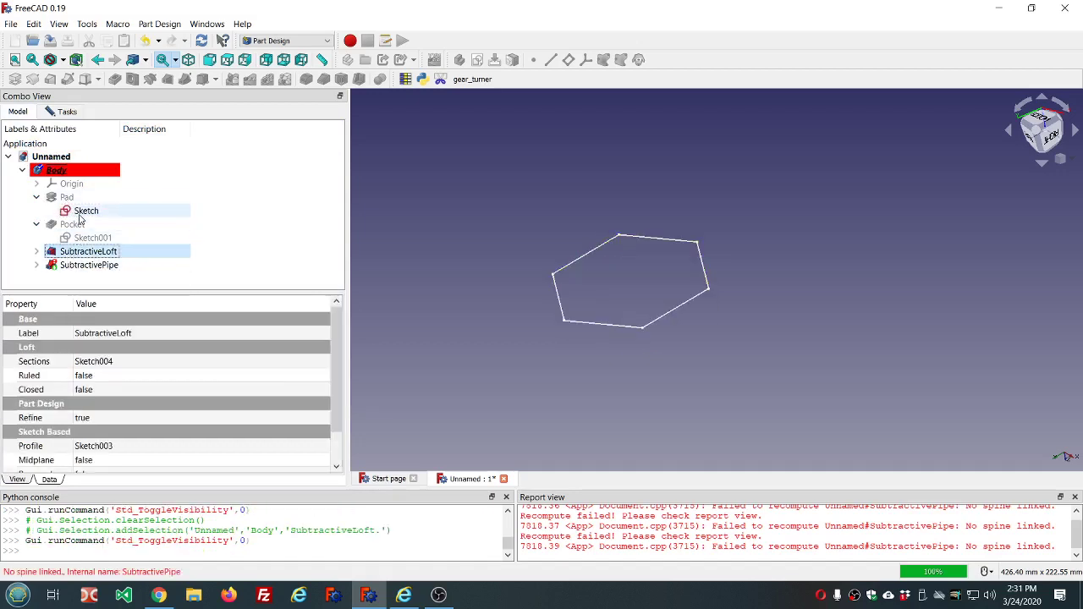
click(65, 113)
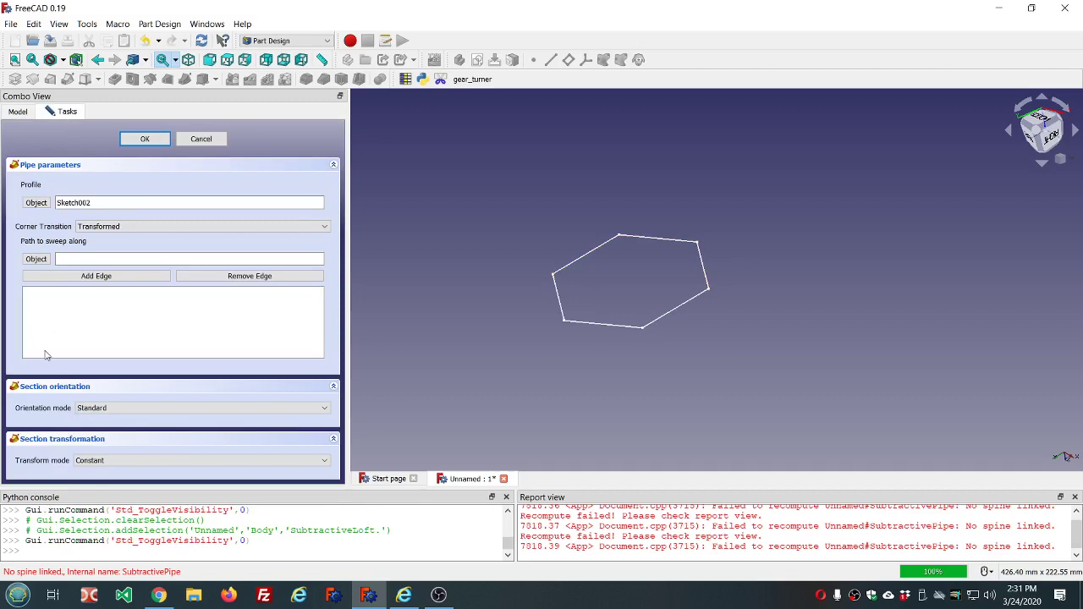
click(36, 259)
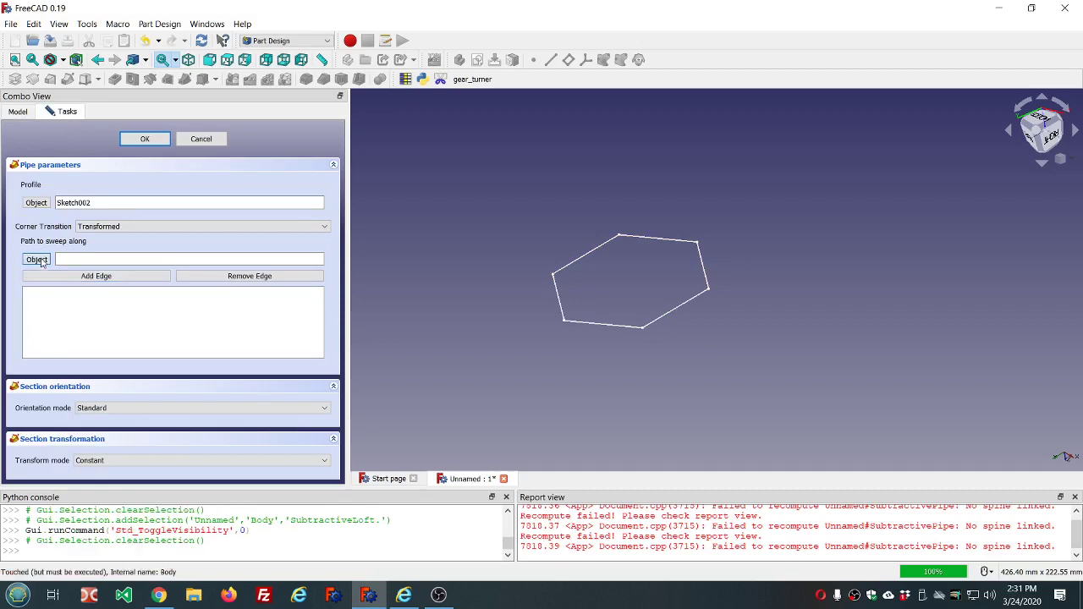
Use the hexagon sketch as the sweep path with Round Corner transition, and inspect the preview.
click(591, 325)
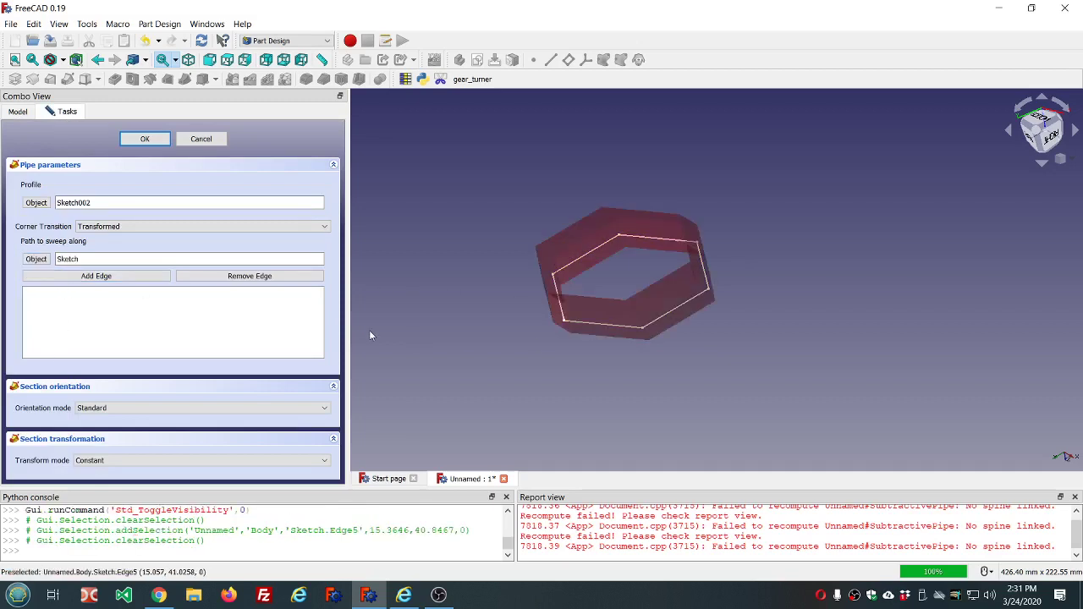
click(325, 226)
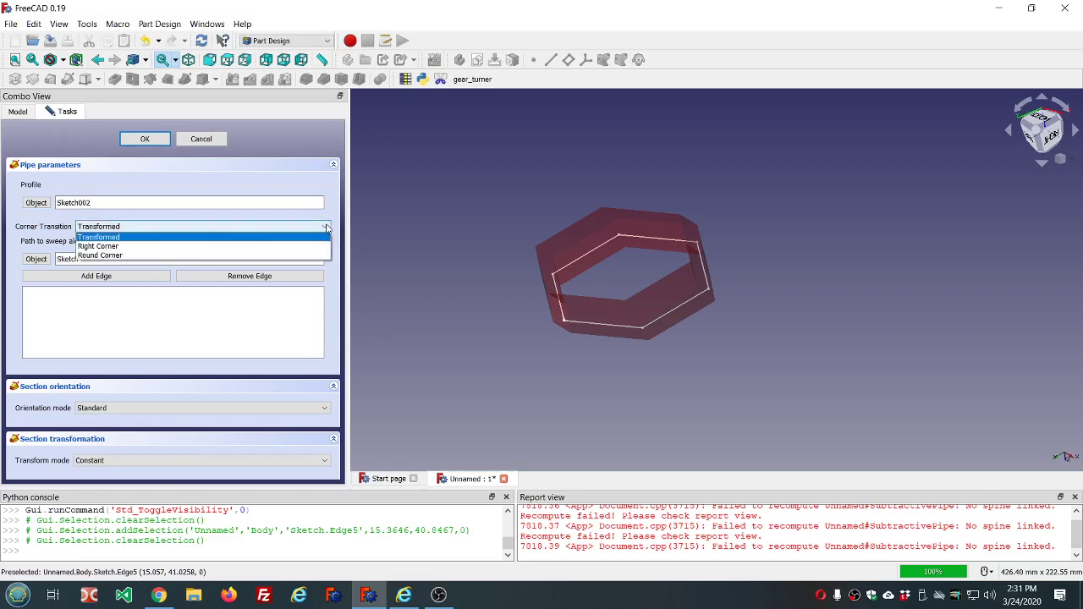
click(125, 257)
middle_drag(459, 205, 506, 278)
scroll(695, 279, up, 2)
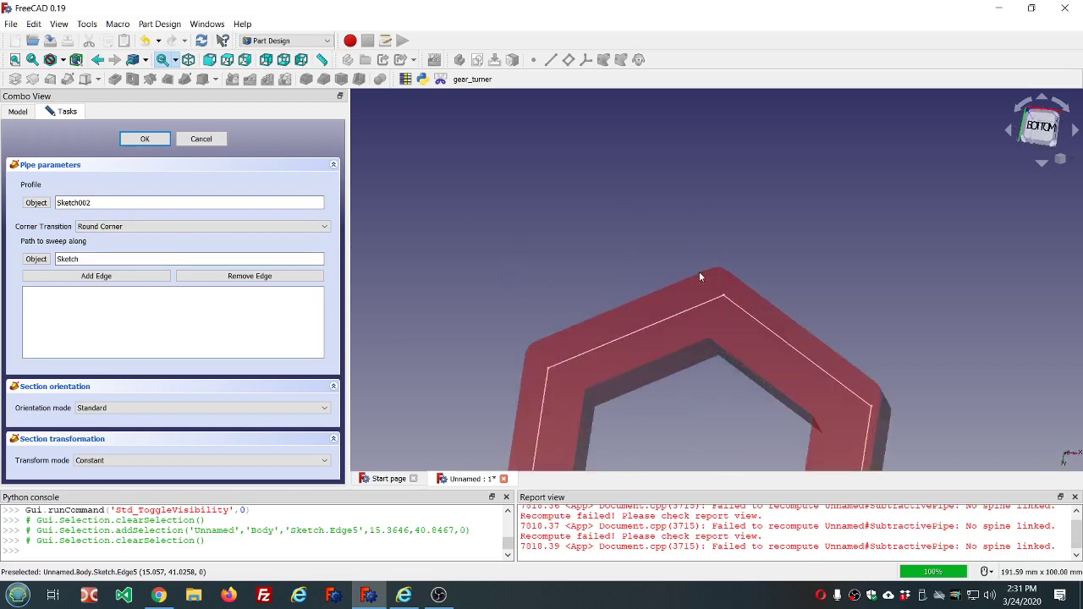
scroll(719, 278, down, 3)
middle_drag(720, 305, 736, 335)
scroll(718, 307, up, 5)
scroll(733, 350, up, 2)
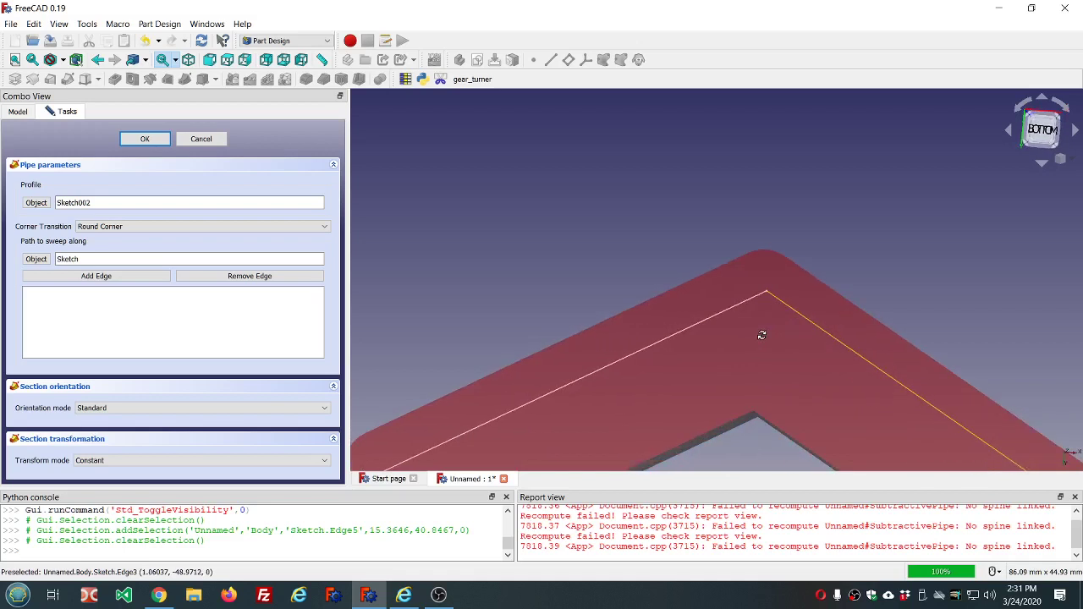
Try Right Corner transition, then switch back to Round Corner.
click(306, 227)
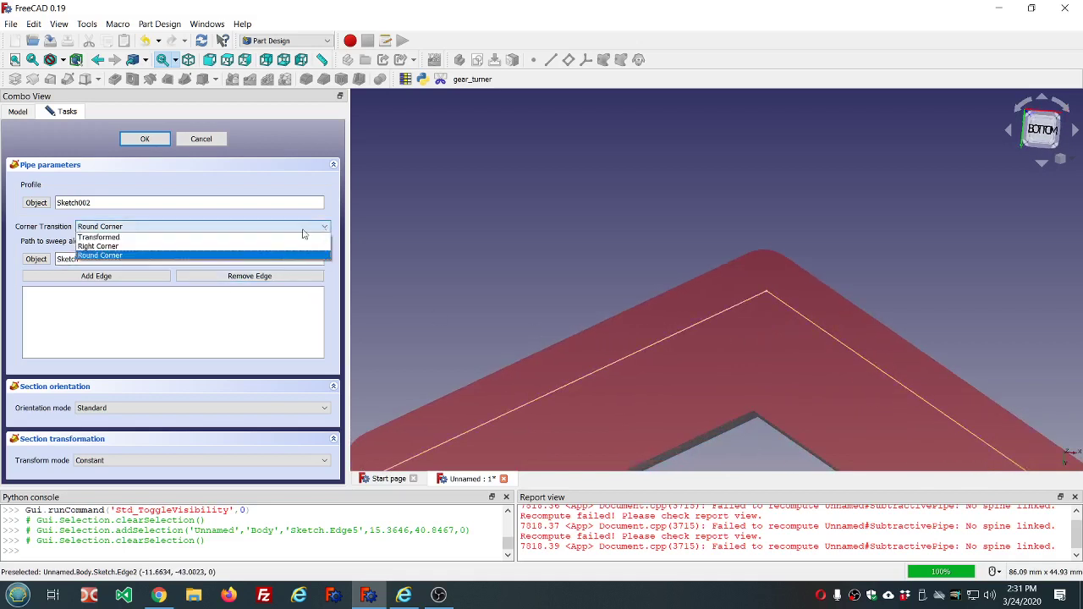
click(259, 246)
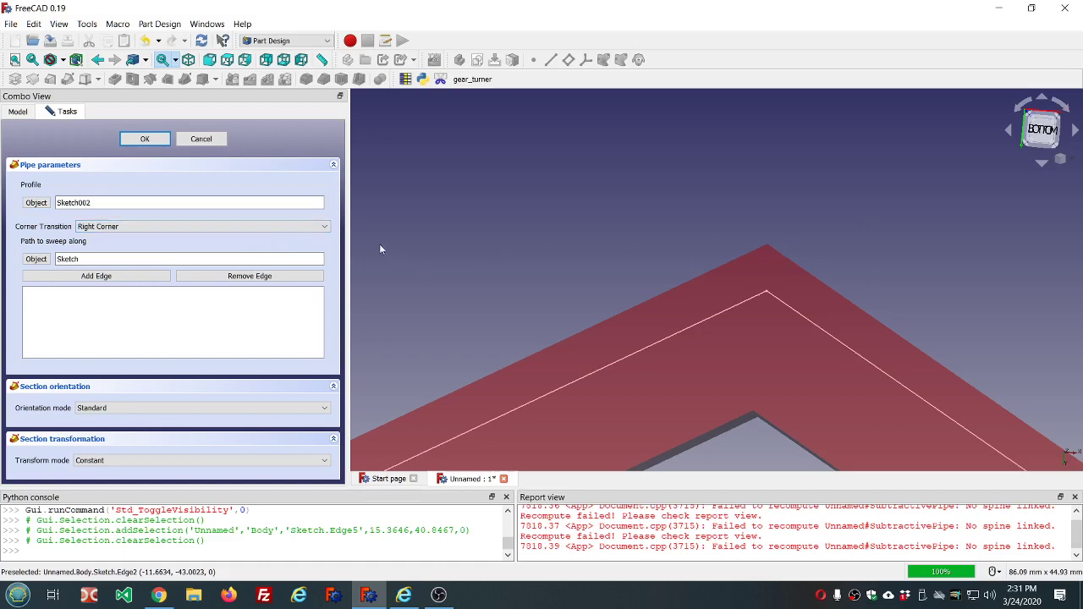
click(321, 227)
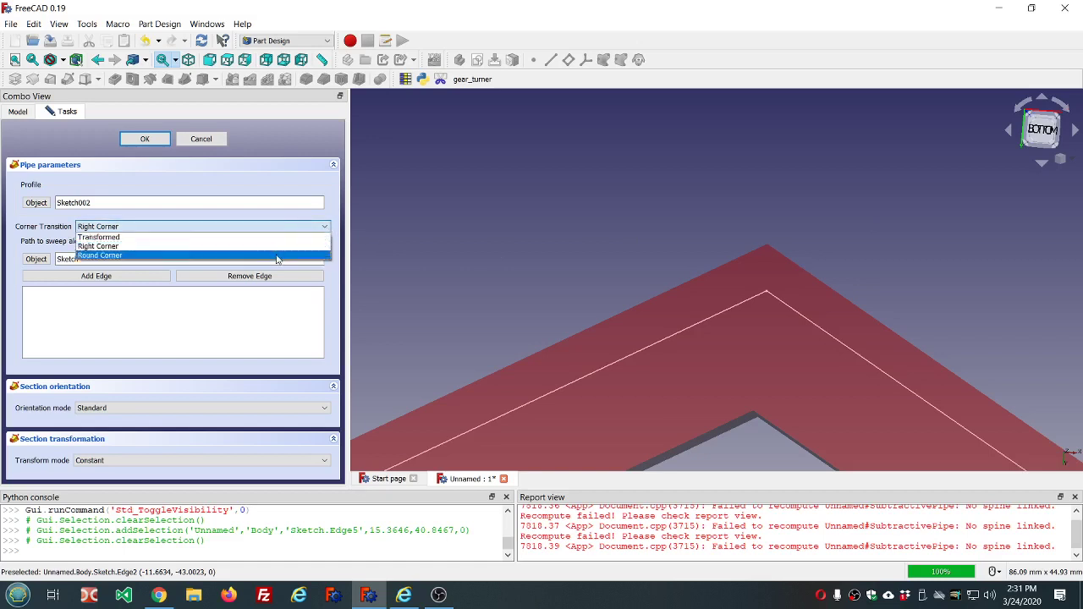
click(276, 255)
scroll(549, 240, down, 8)
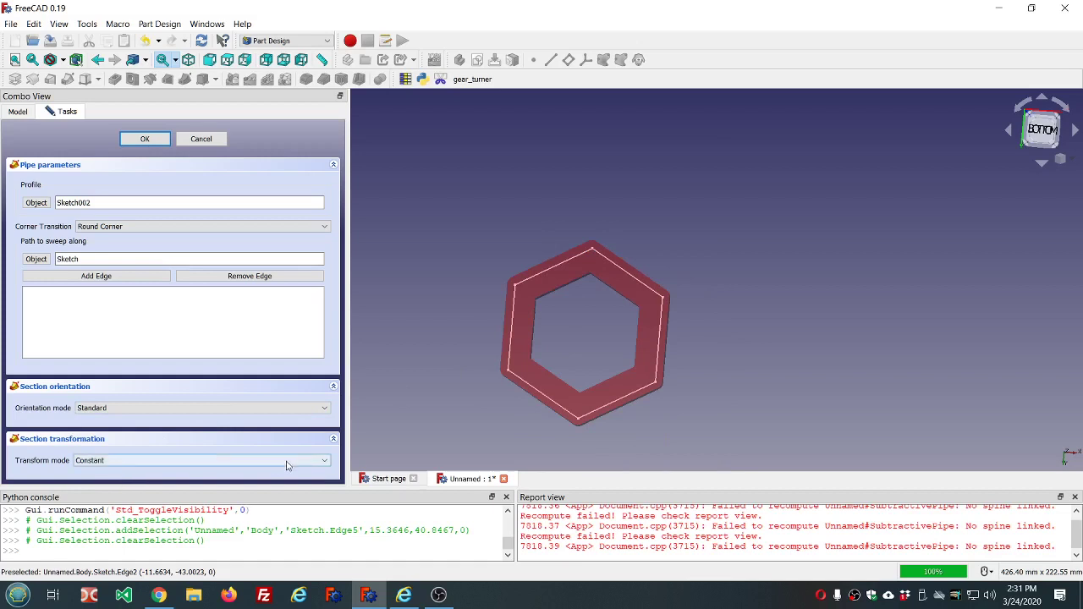
Keep Standard orientation mode and Constant transform mode for the sweep.
click(301, 409)
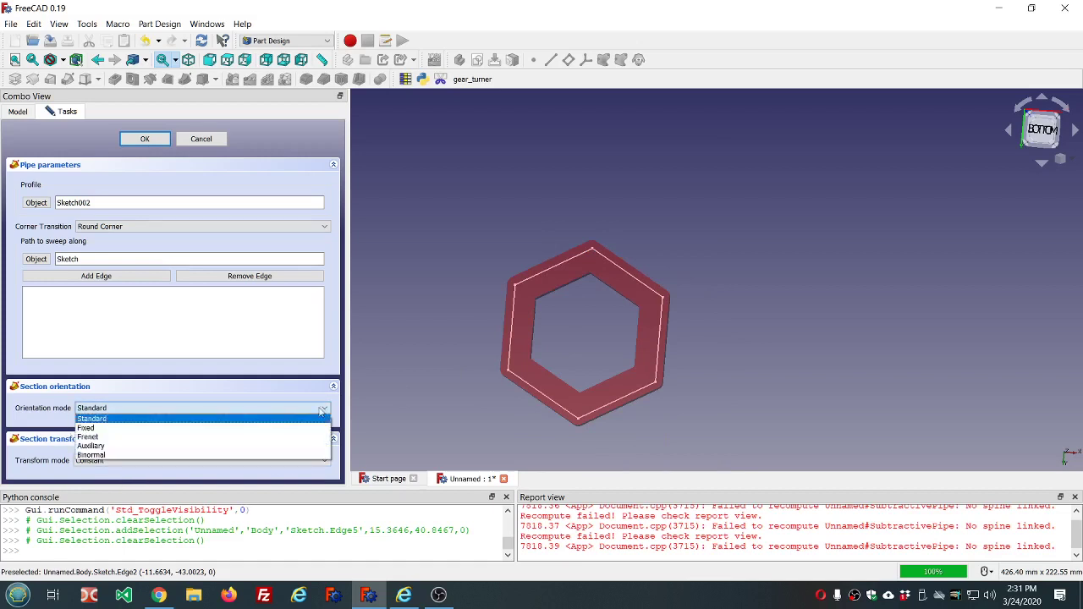
click(284, 418)
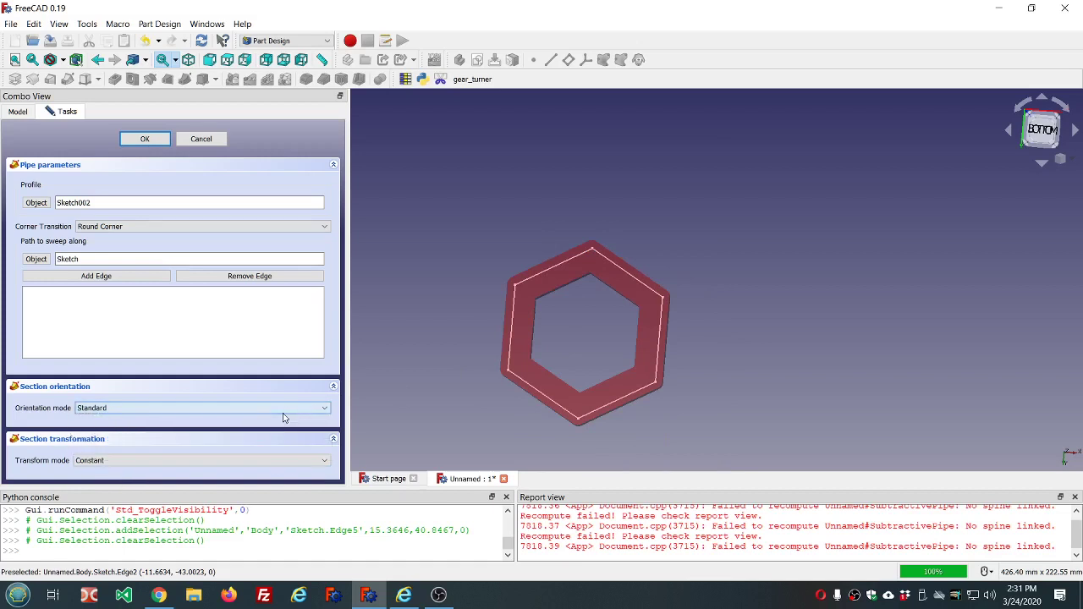
click(326, 462)
click(310, 471)
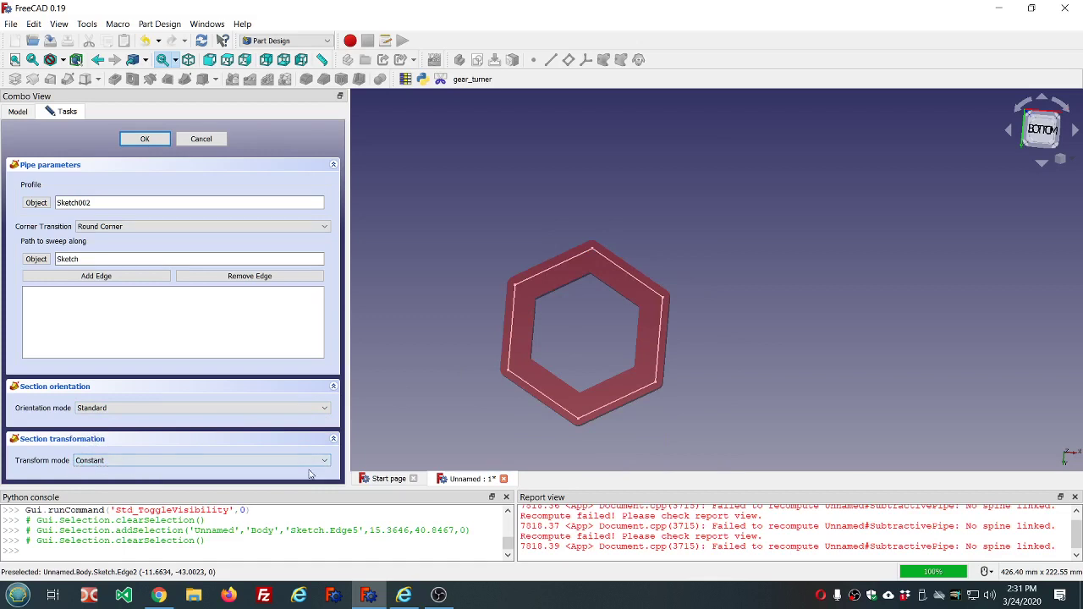
scroll(402, 356, down, 3)
scroll(434, 370, up, 3)
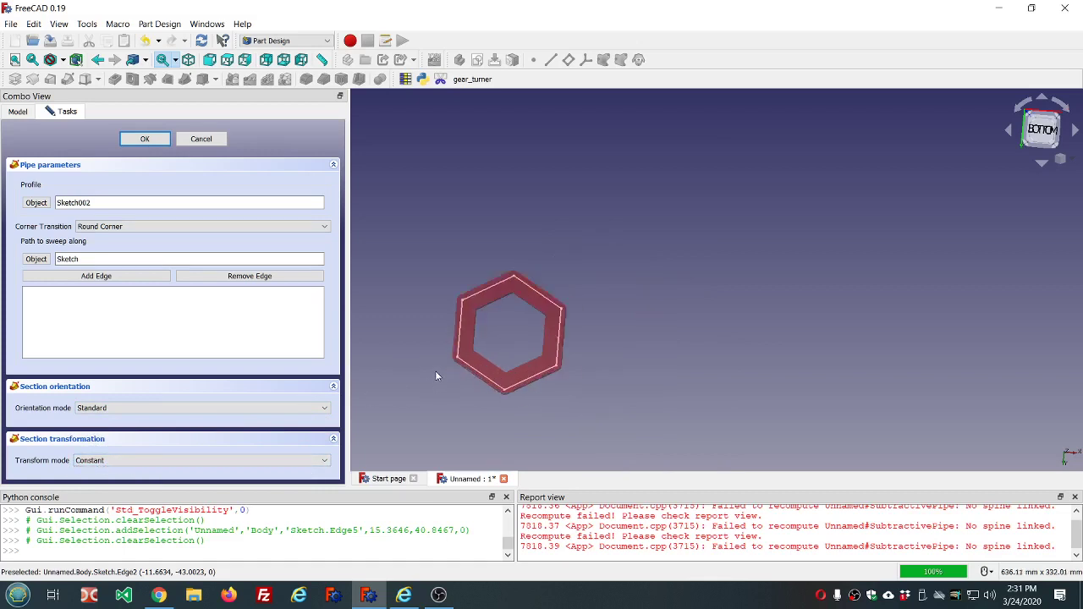
Clear the old errors from the Report view and accept the SubtractivePipe.
right_click(628, 528)
click(662, 501)
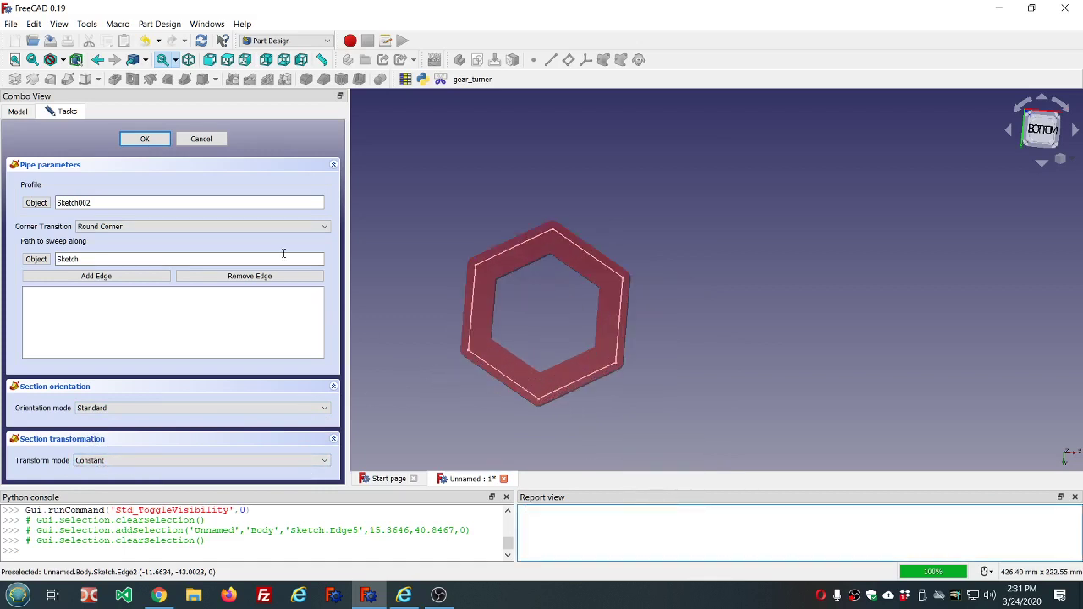
click(149, 142)
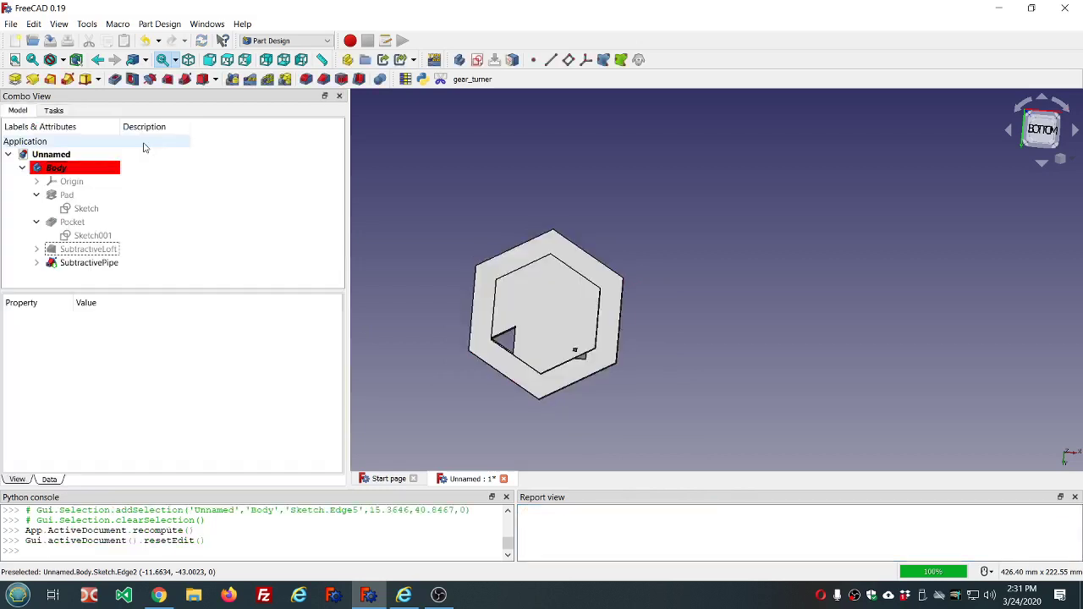
Orbit around the plate to inspect the stepped hexagonal rim cut beside the triangular hole.
middle_drag(519, 404, 710, 349)
scroll(814, 236, up, 3)
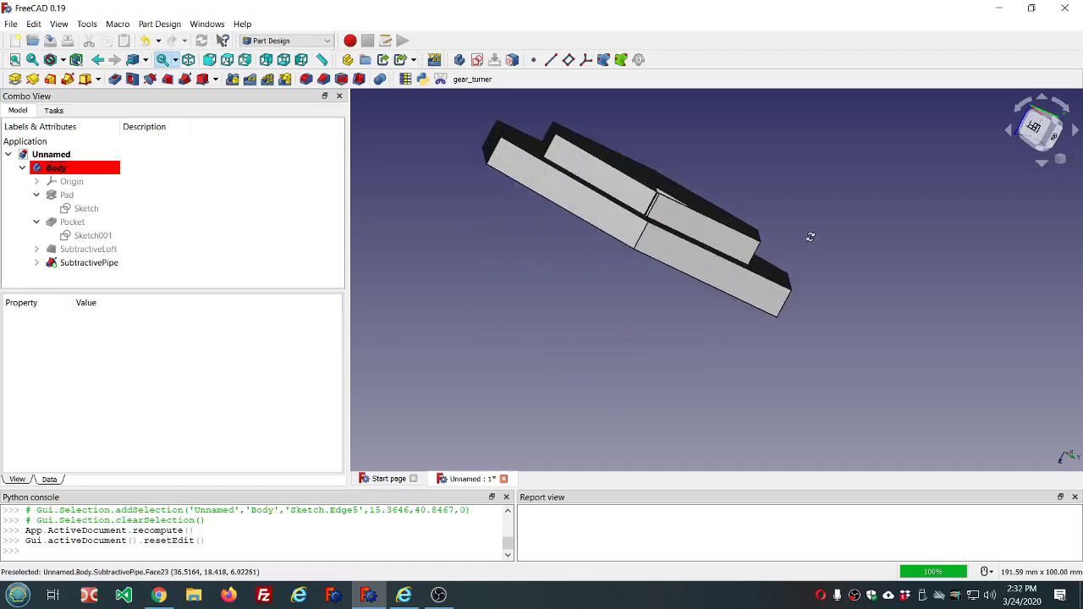
middle_drag(804, 239, 725, 283)
scroll(701, 330, down, 5)
scroll(694, 347, up, 5)
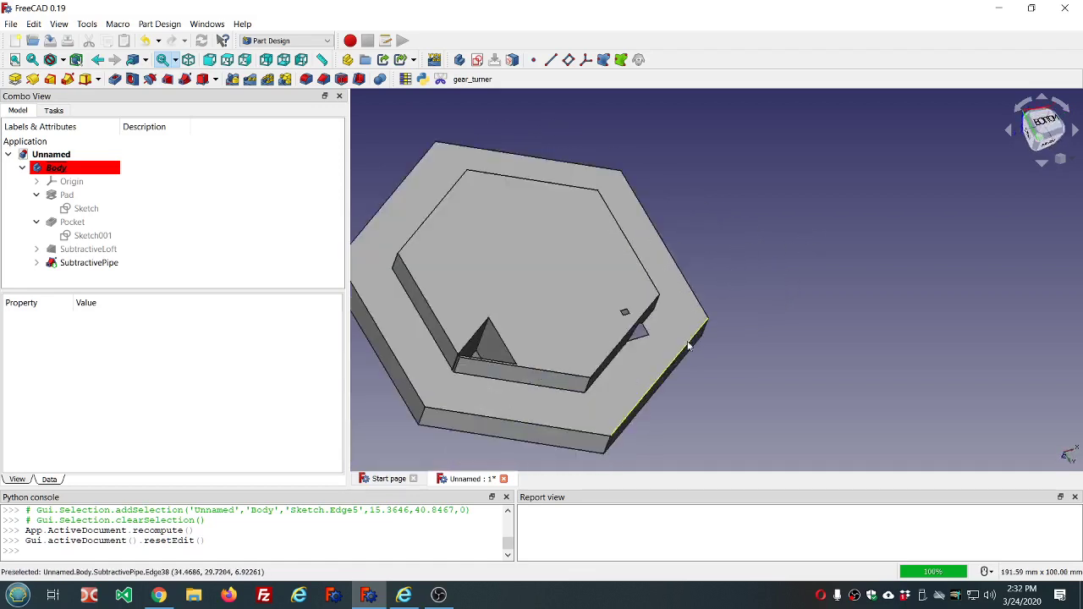
mouse_move(694, 347)
middle_down()
mouse_move(629, 288)
mouse_move(606, 188)
mouse_move(682, 155)
mouse_move(719, 161)
mouse_move(757, 145)
mouse_move(776, 162)
mouse_move(727, 155)
mouse_move(626, 232)
mouse_move(631, 312)
mouse_move(702, 342)
middle_up()
scroll(702, 343, down, 3)
scroll(572, 357, up, 8)
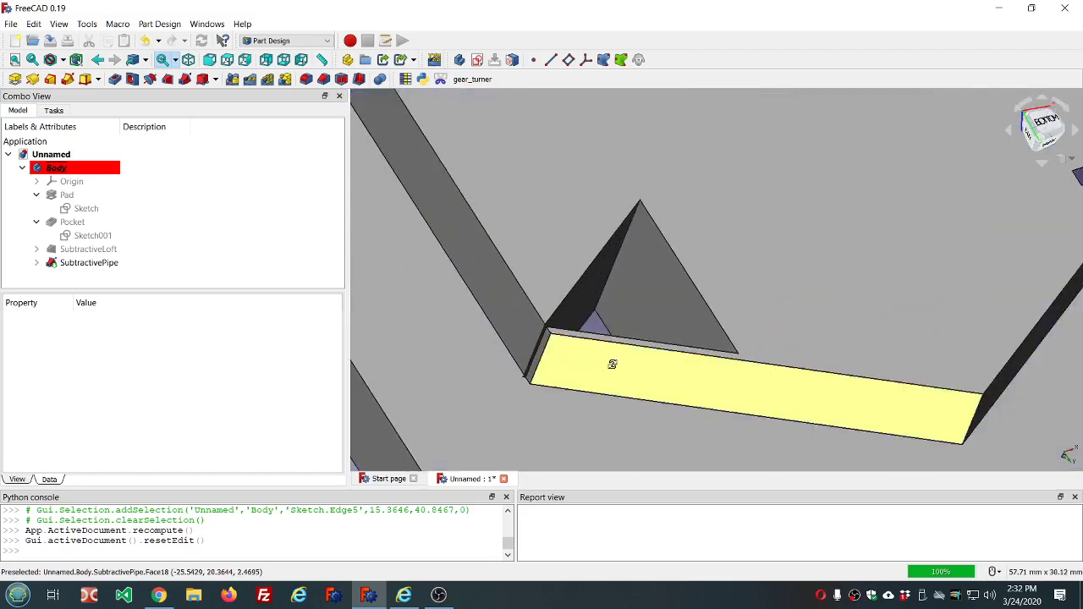
scroll(592, 389, down, 10)
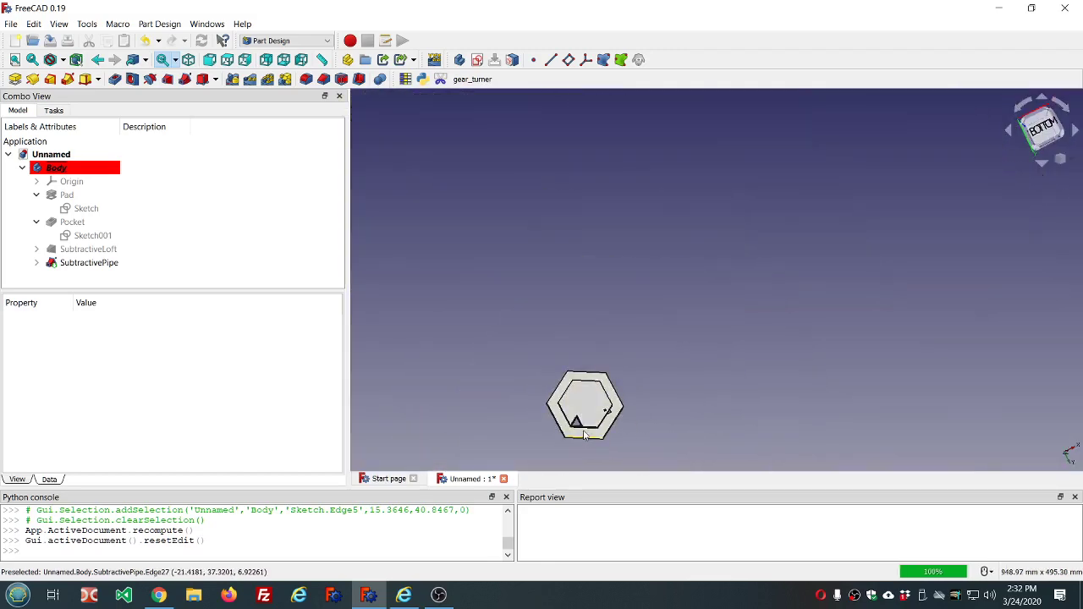
scroll(583, 434, up, 10)
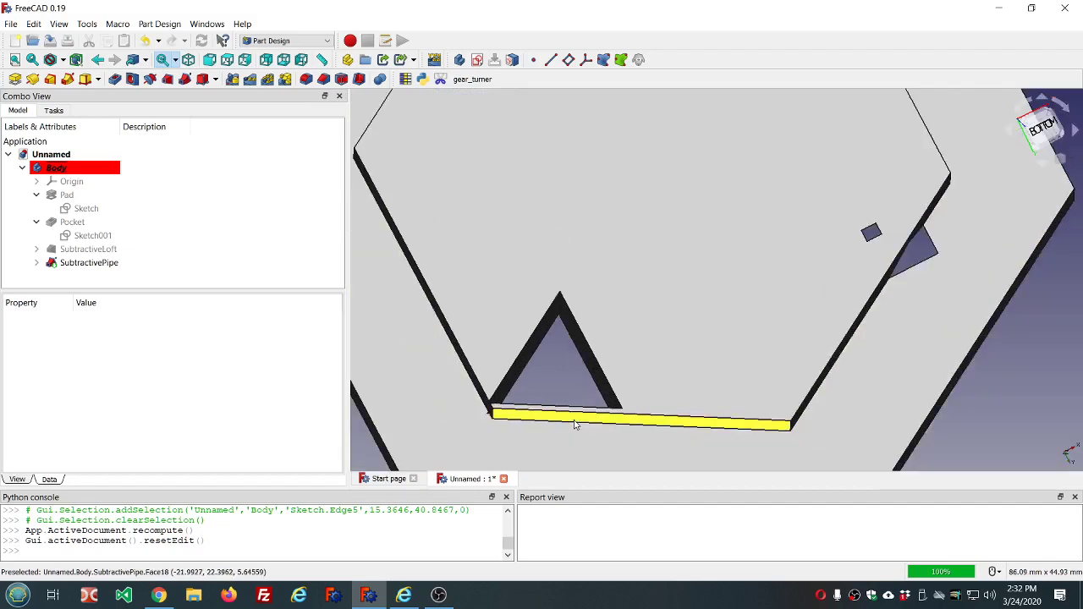
middle_drag(573, 425, 642, 405)
scroll(642, 406, down, 10)
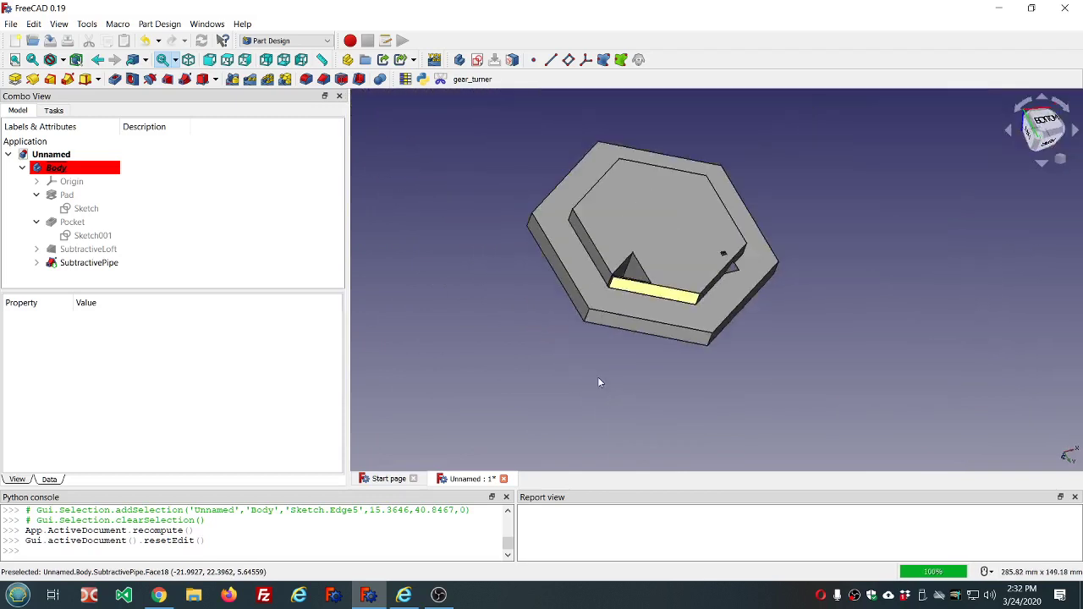
middle_drag(629, 361, 580, 326)
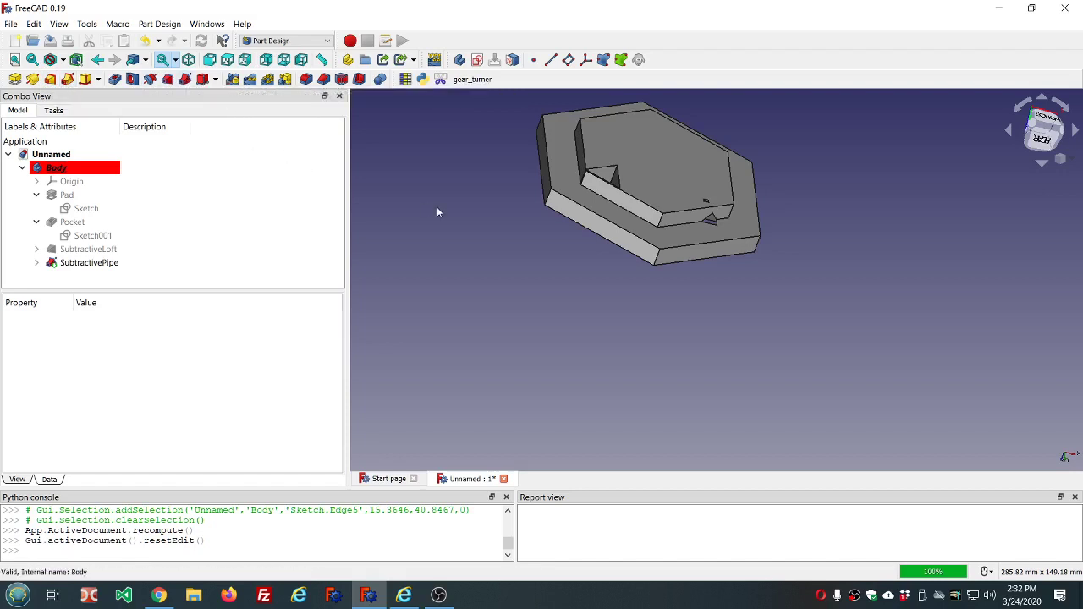
scroll(475, 207, down, 3)
scroll(488, 187, up, 4)
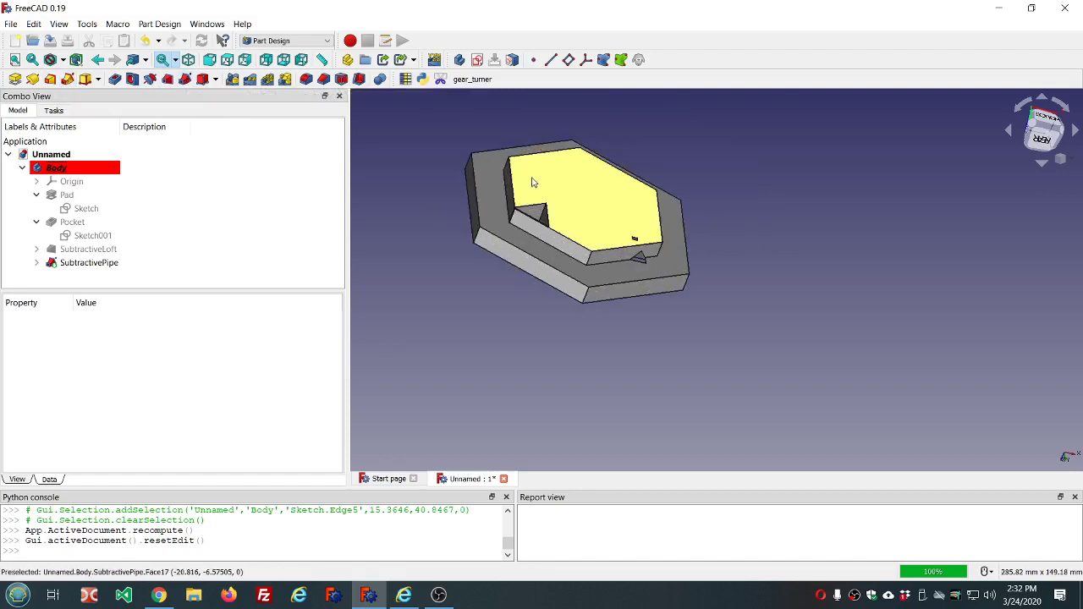
middle_drag(397, 175, 449, 214)
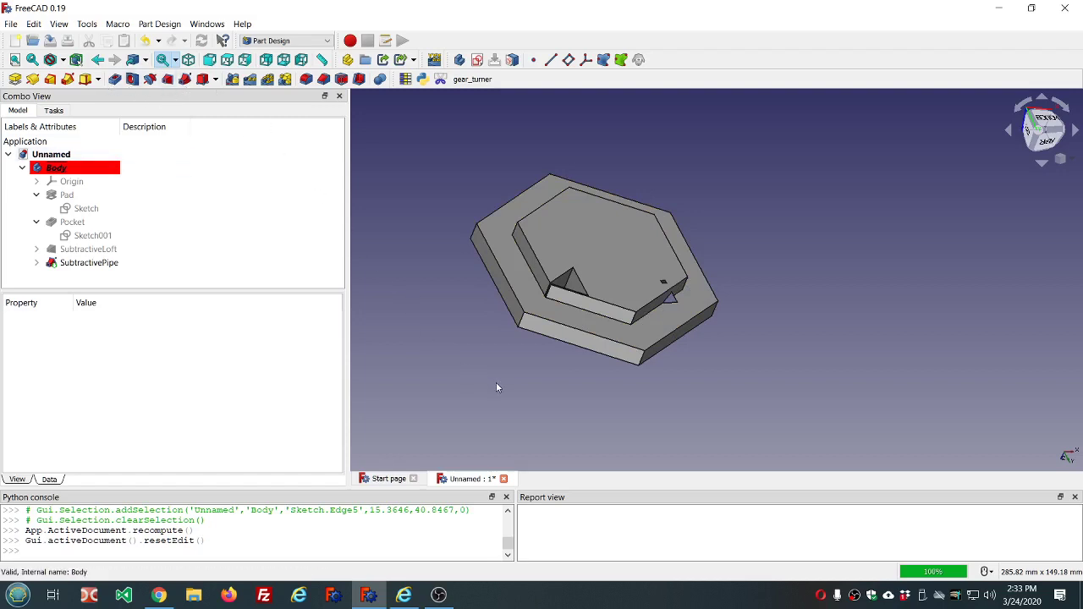
middle_drag(497, 388, 540, 388)
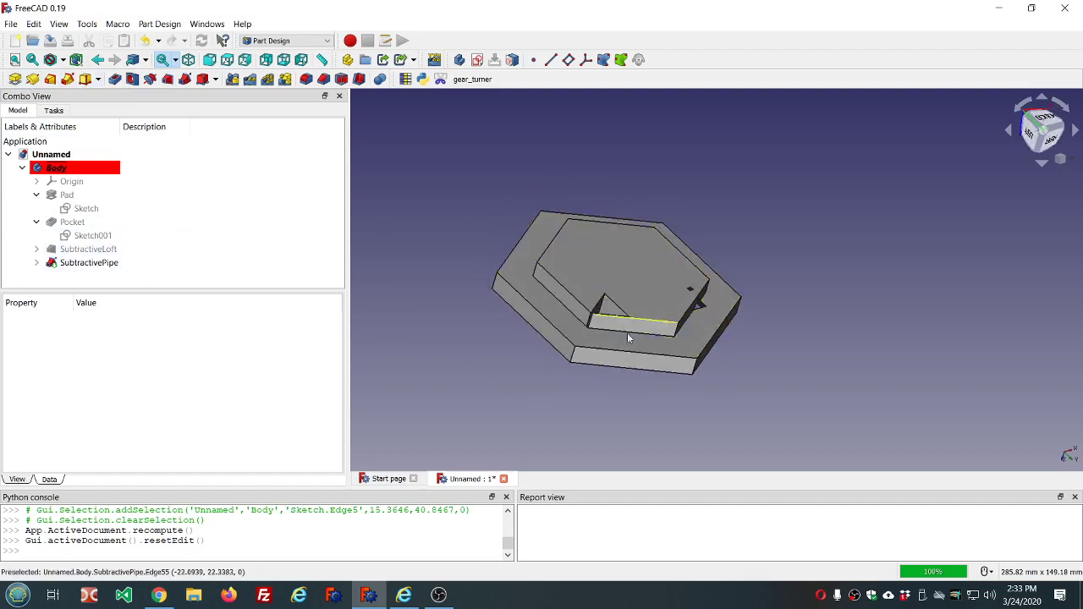
scroll(636, 323, up, 2)
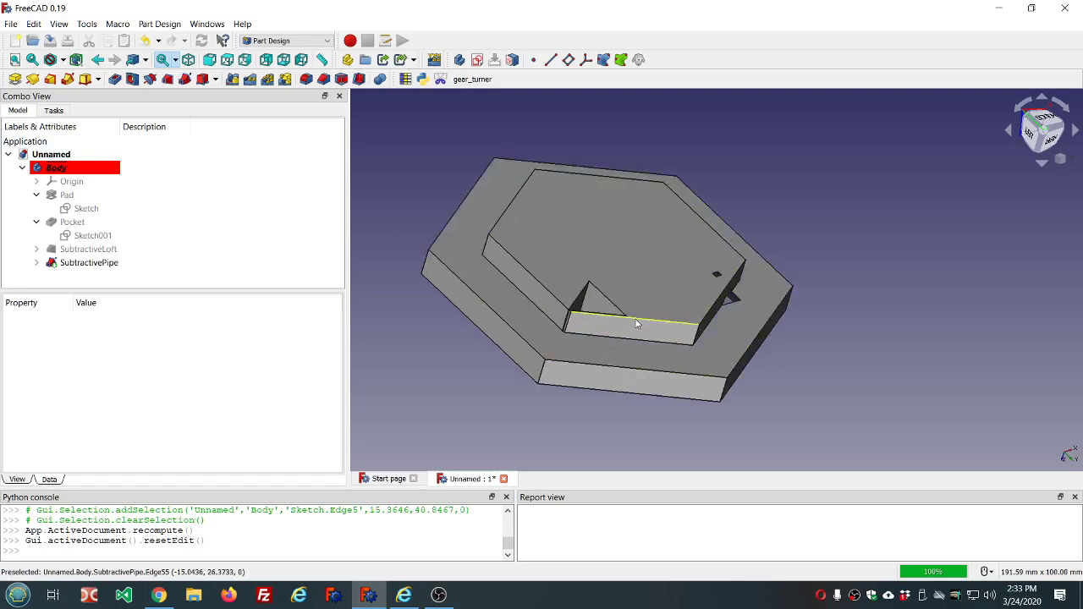
middle_drag(665, 375, 687, 290)
scroll(667, 370, down, 3)
scroll(681, 338, up, 5)
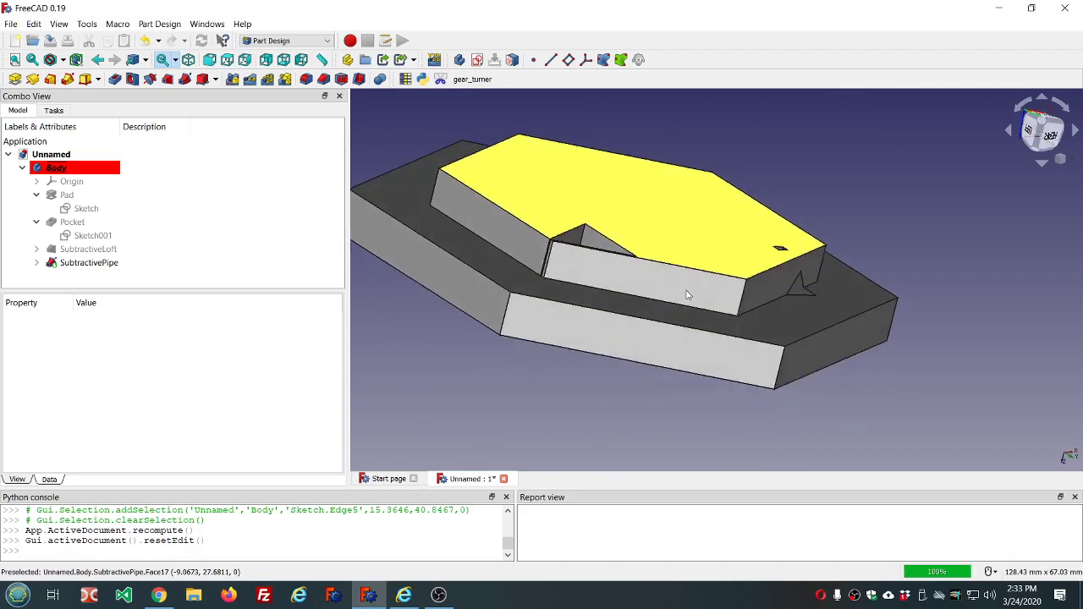